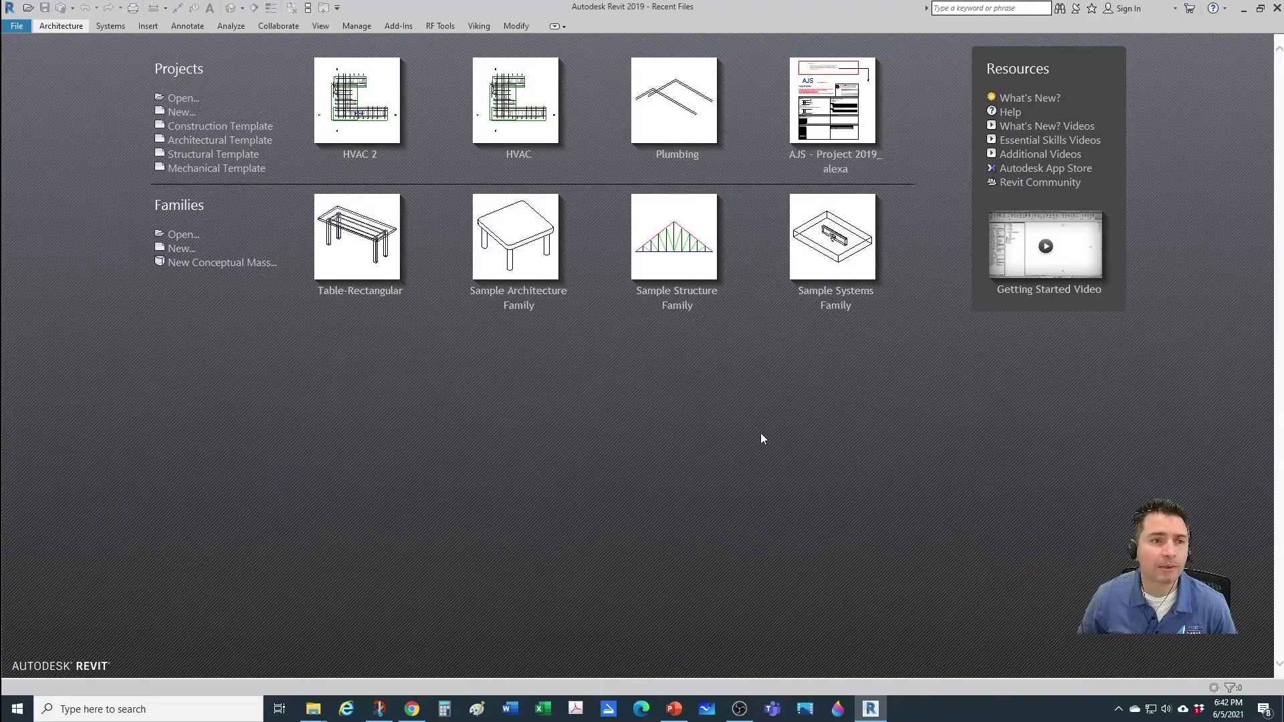
# Open the recent project HVAC 2.rvt and centre the diffuser group in view.
pyautogui.click(20, 27)
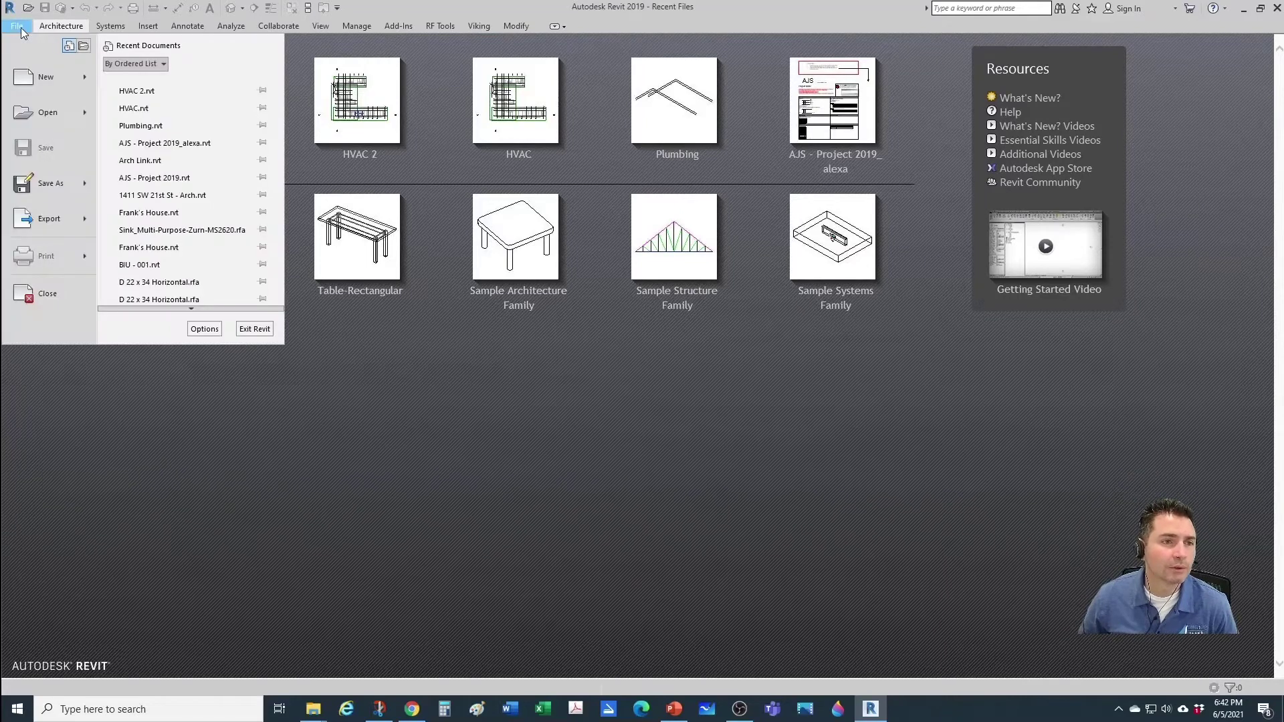
pyautogui.click(138, 91)
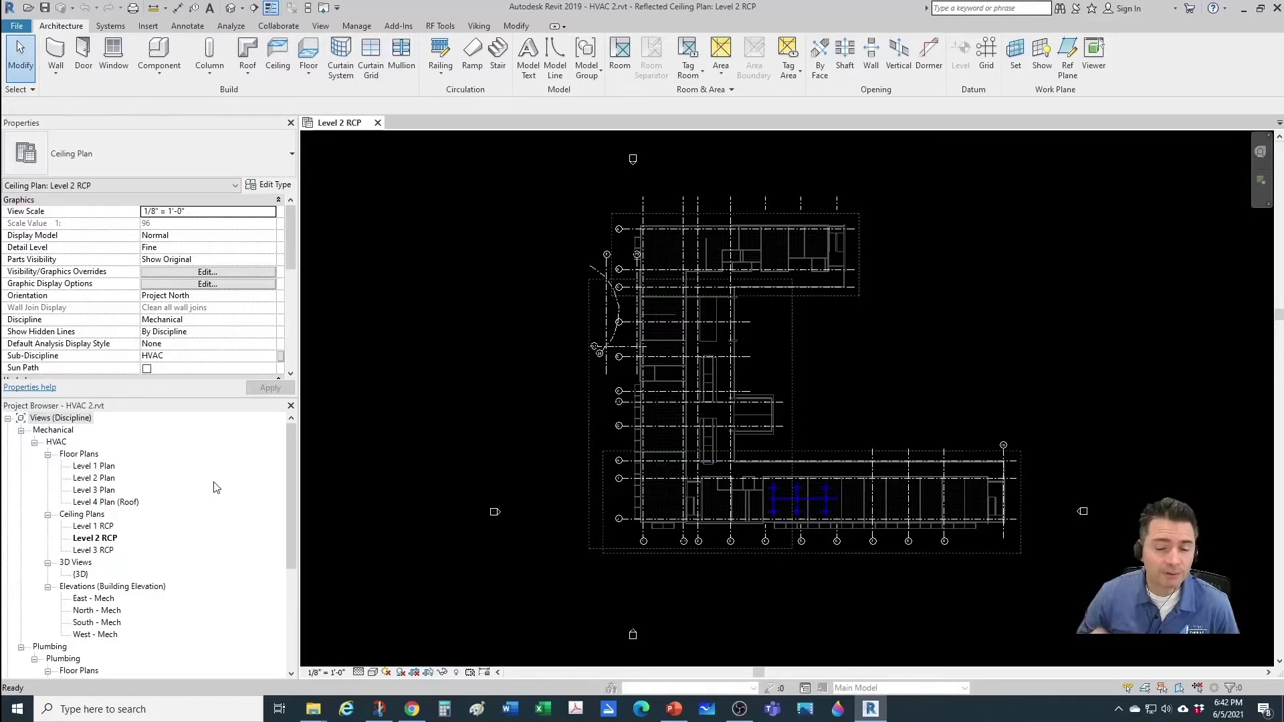
pyautogui.scroll(6, 741, 519)
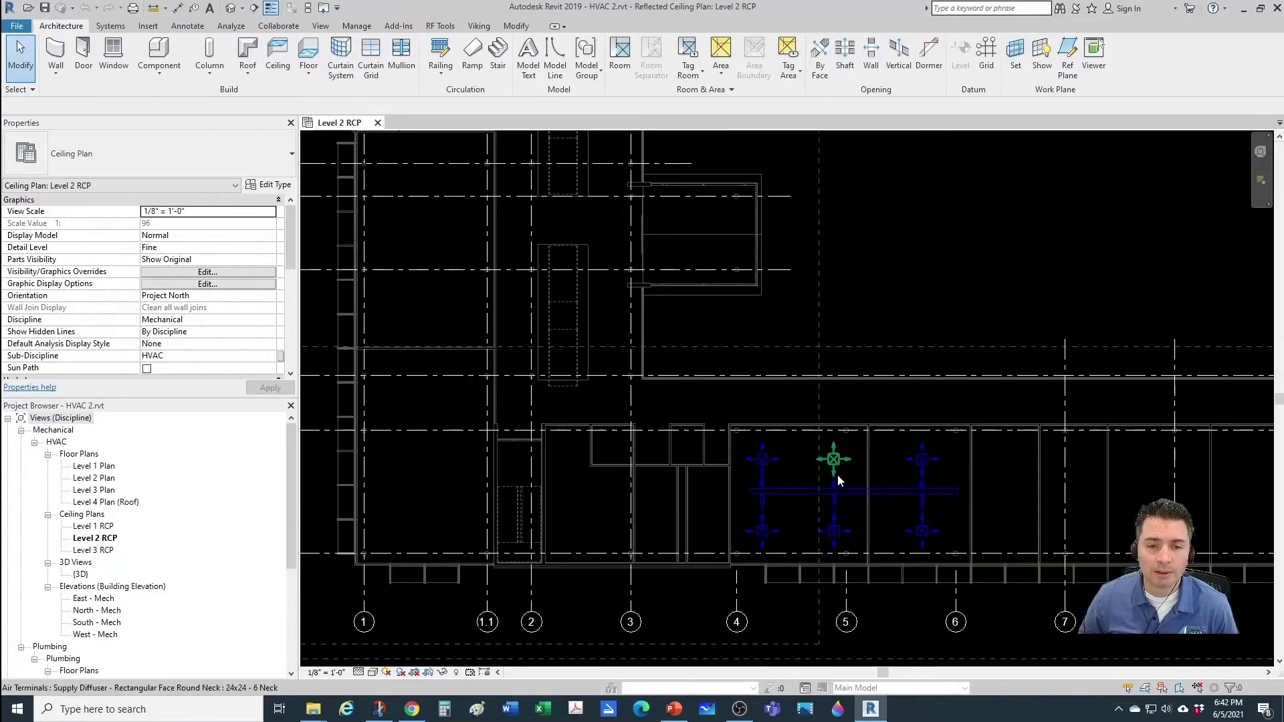
pyautogui.moveTo(688, 487); pyautogui.dragTo(543, 428, button='middle')
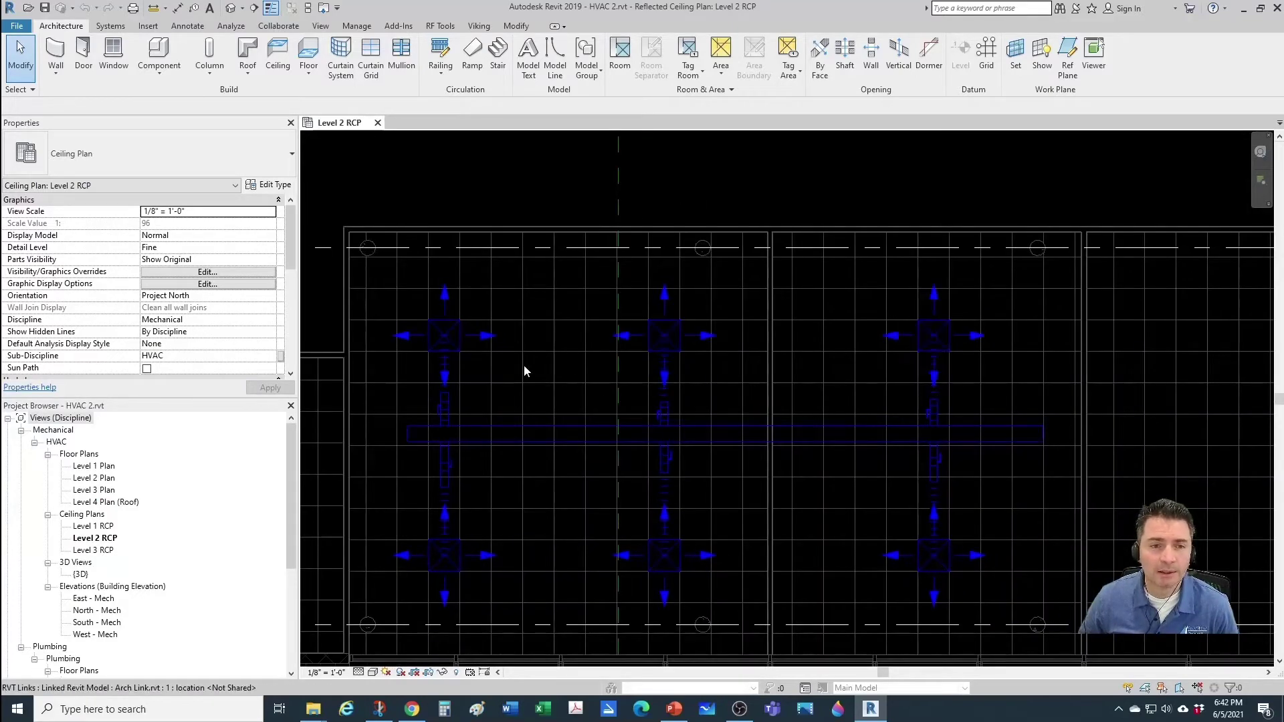
# Set the four left and middle supply diffusers' flow to 200 CFM.
pyautogui.click(465, 336)
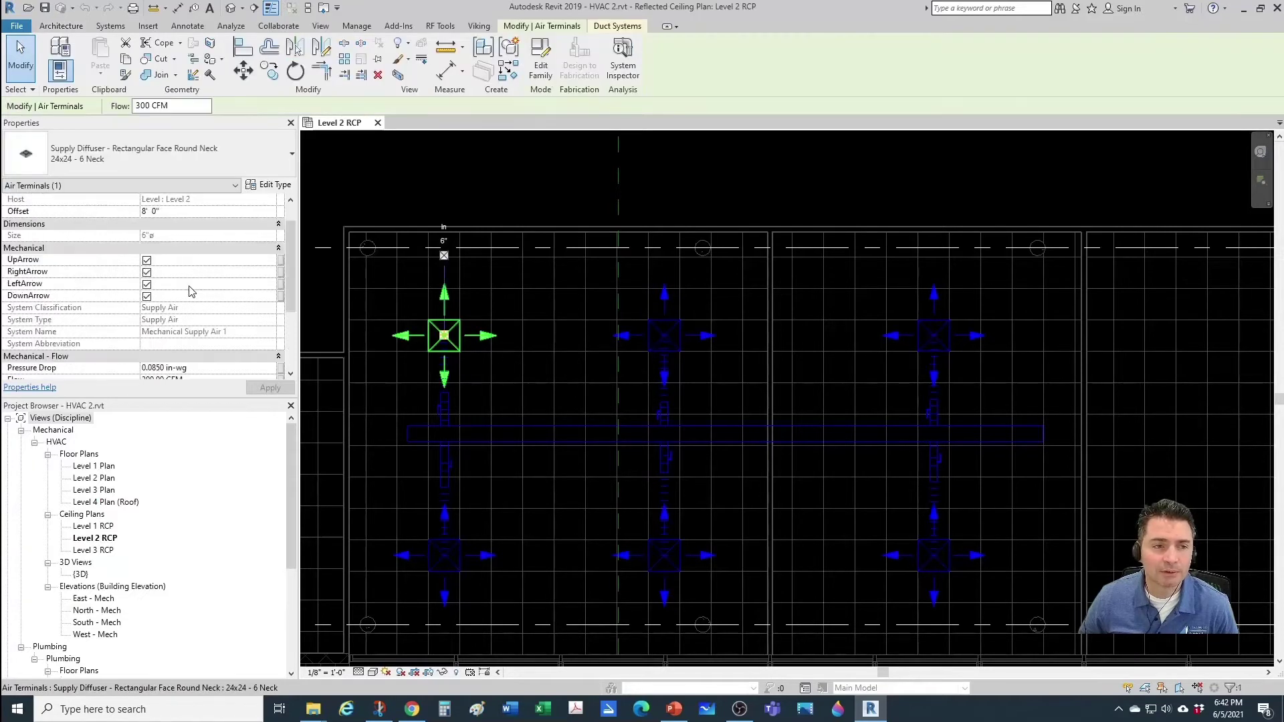
pyautogui.scroll(-2, 193, 294)
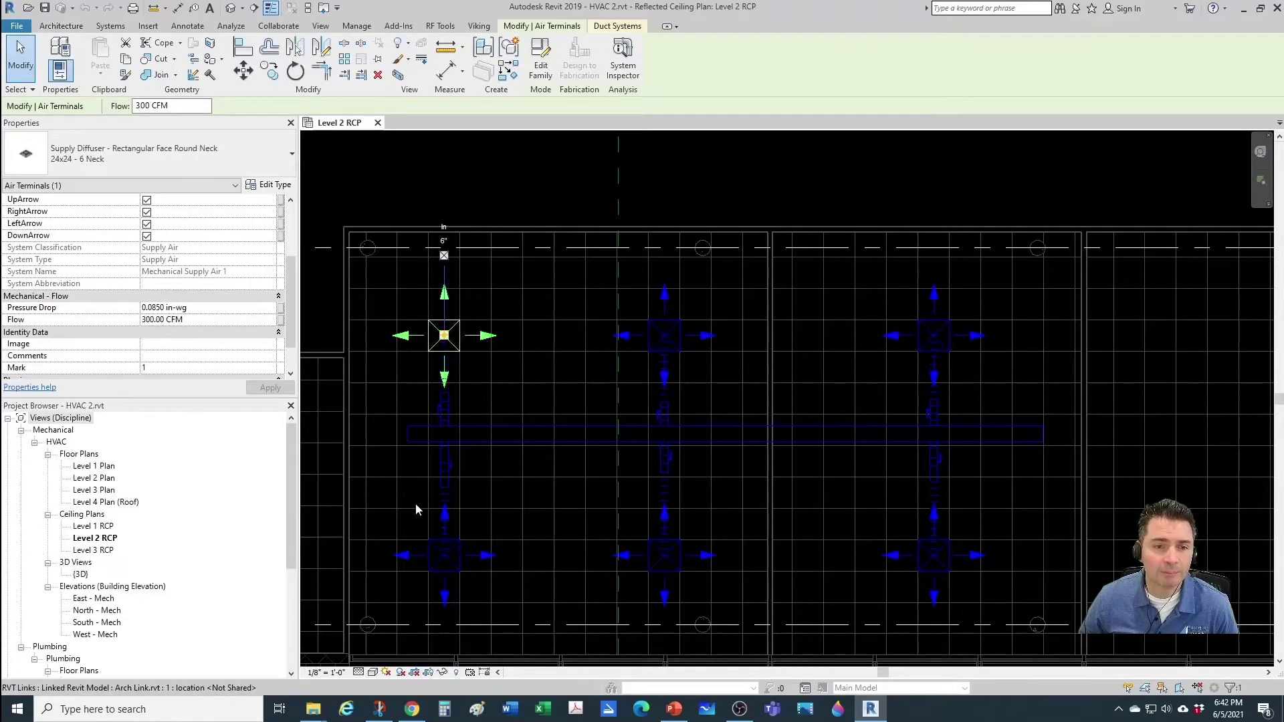
pyautogui.keyDown('ctrl'); pyautogui.click(462, 557); pyautogui.keyUp('ctrl')
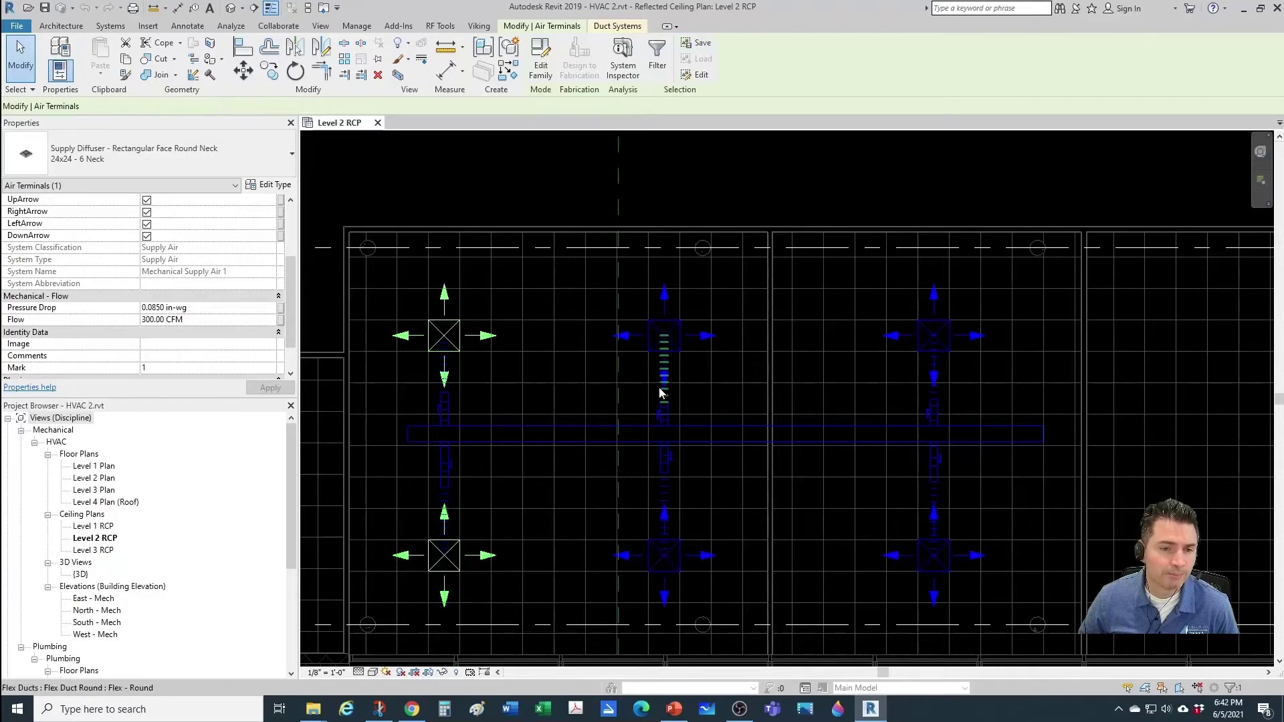
pyautogui.keyDown('ctrl'); pyautogui.click(664, 361); pyautogui.keyUp('ctrl')
pyautogui.keyDown('ctrl'); pyautogui.click(666, 565); pyautogui.keyUp('ctrl')
pyautogui.click(192, 322)
pyautogui.write('200')
pyautogui.click(391, 380)
pyautogui.press('Escape')
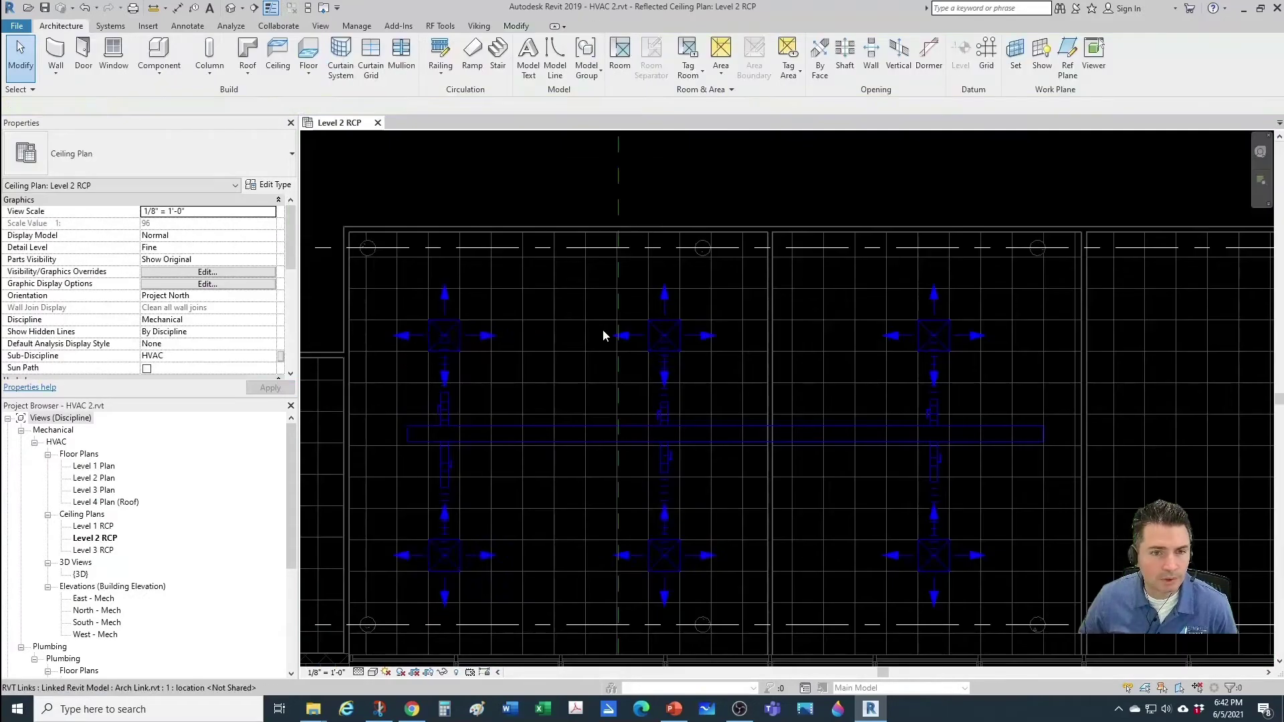
# Set the two right supply diffusers' flow to 300 CFM.
pyautogui.click(911, 342)
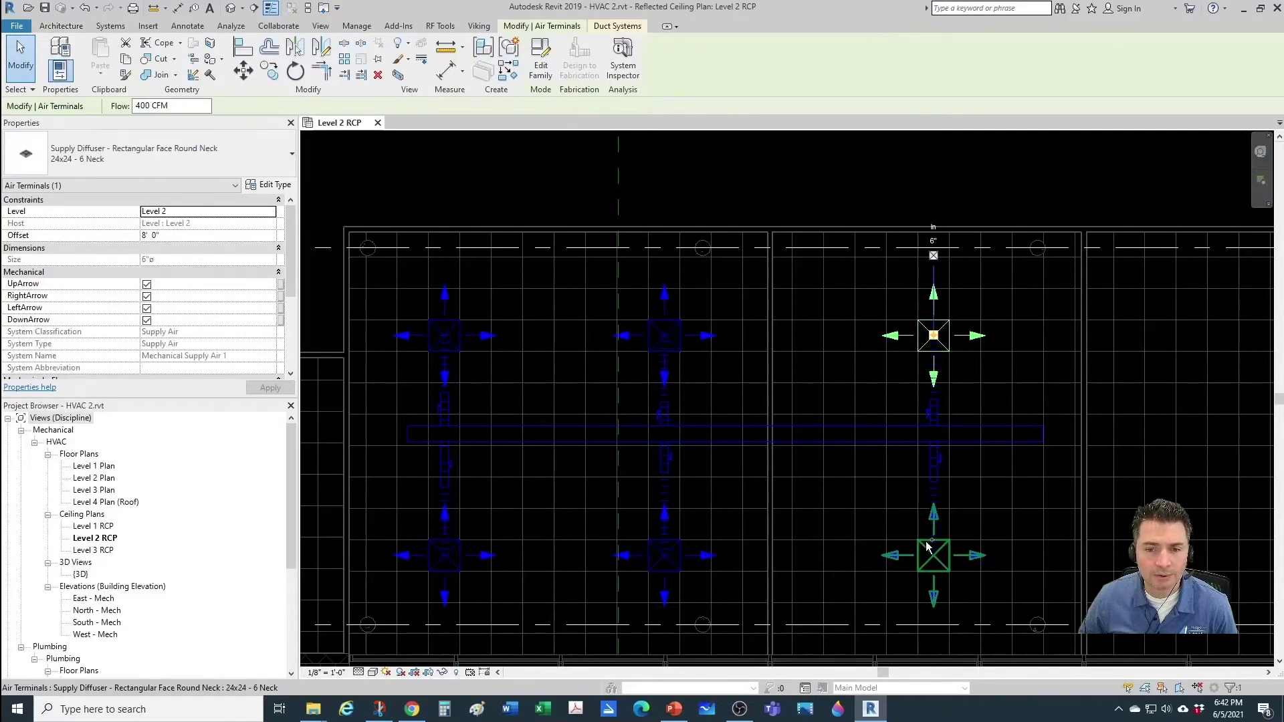
pyautogui.keyDown('ctrl'); pyautogui.click(926, 547); pyautogui.keyUp('ctrl')
pyautogui.scroll(-2, 201, 348)
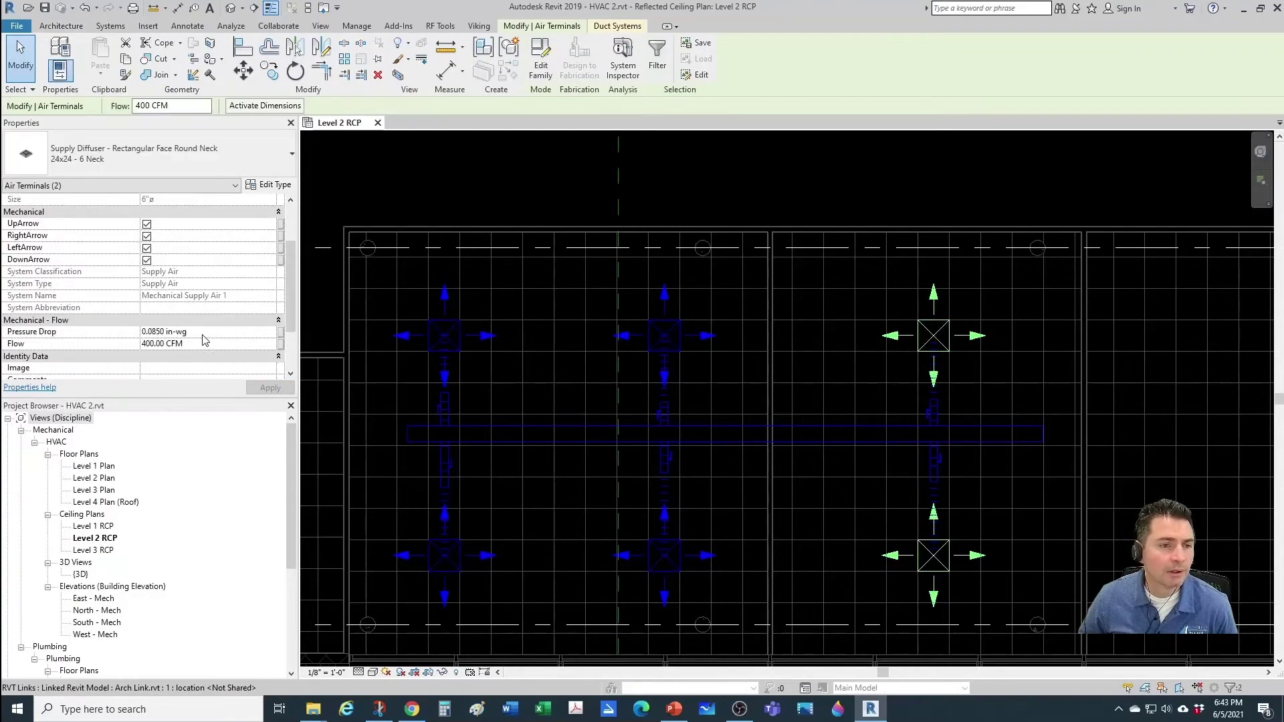
pyautogui.click(206, 345)
pyautogui.write('300')
pyautogui.press('Return')
pyautogui.press('Escape')
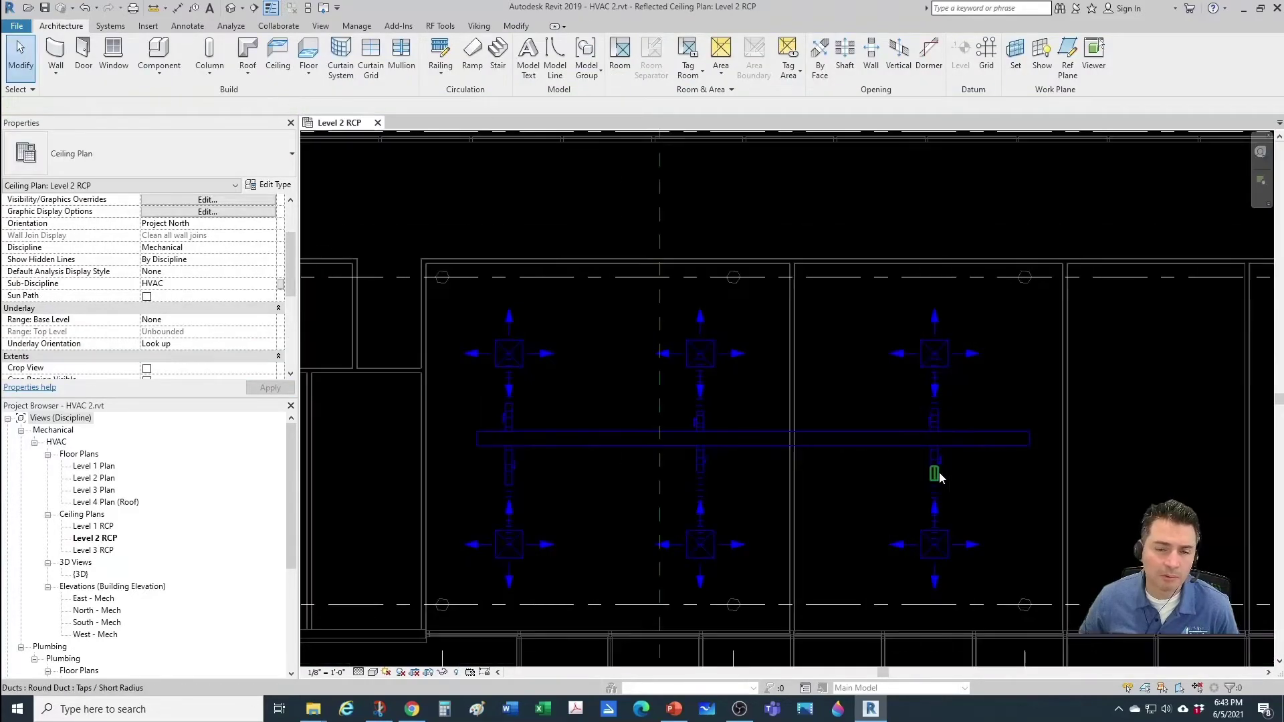
pyautogui.scroll(-2, 939, 473)
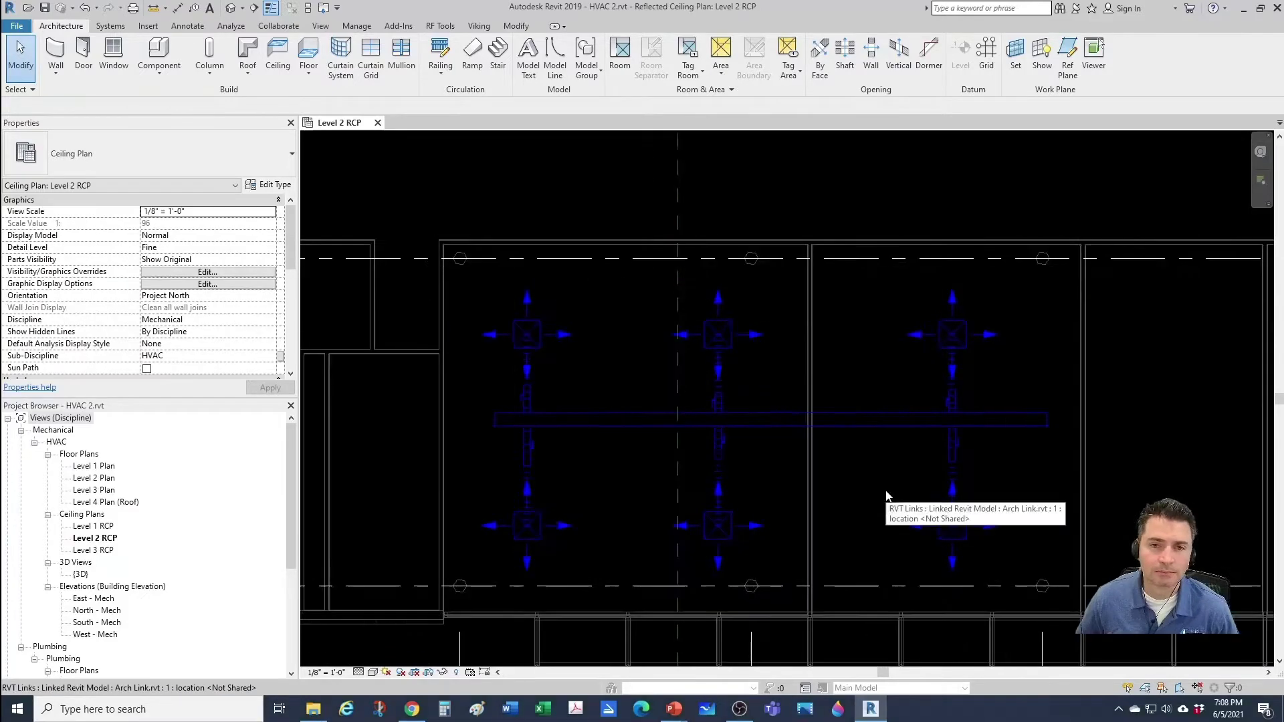
pyautogui.scroll(1, 887, 496)
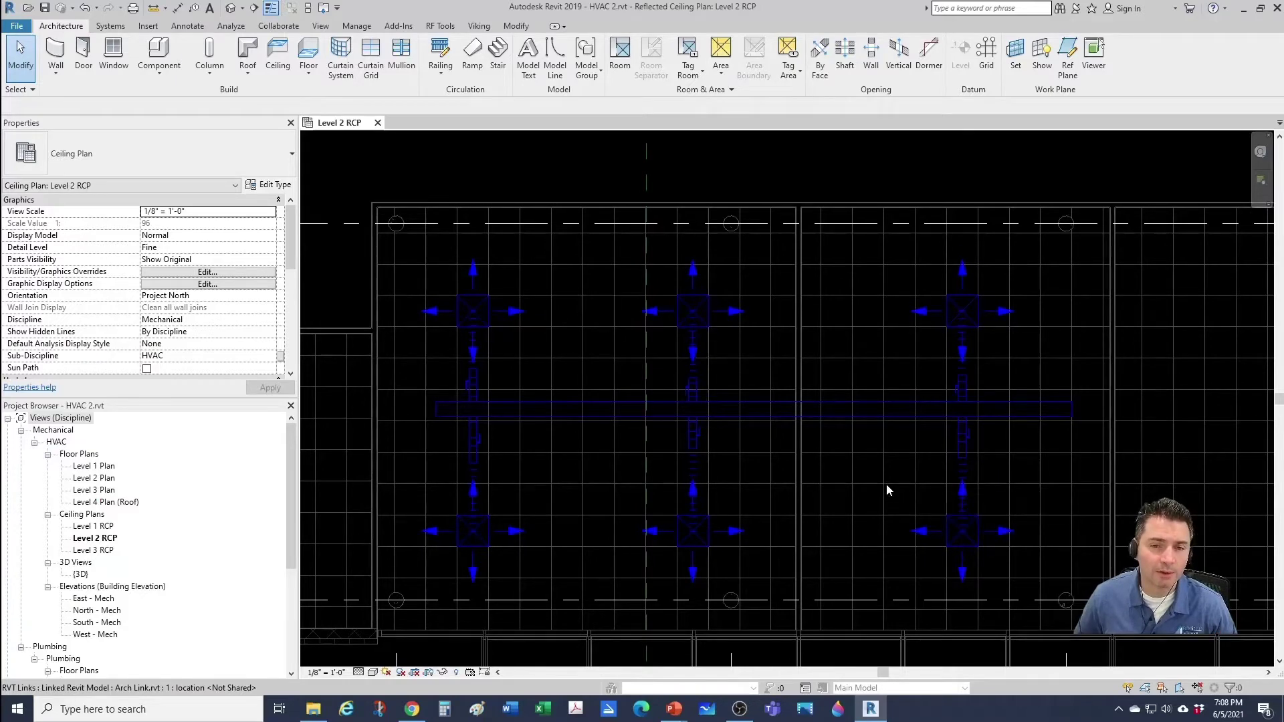
# In Chrome, view the Trane TD1 Ductulator Amazon listing, then the Online Ductulator page.
pyautogui.click(424, 711)
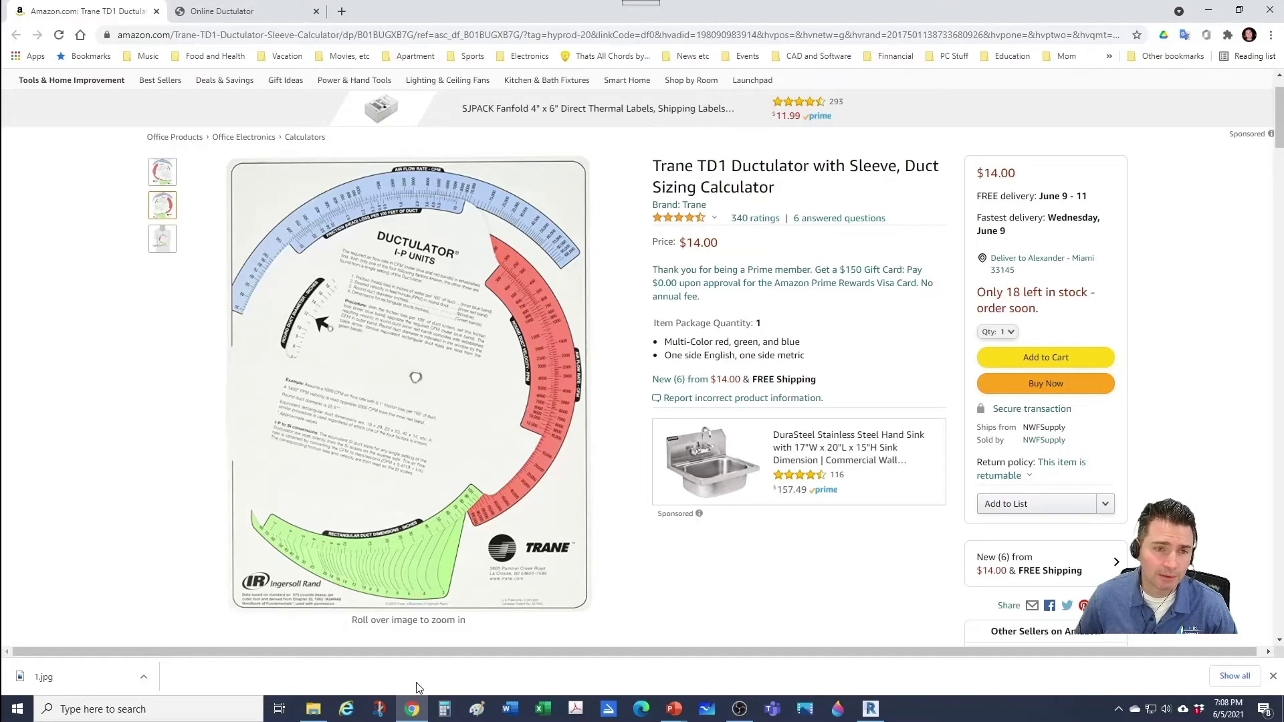
pyautogui.moveTo(467, 301)
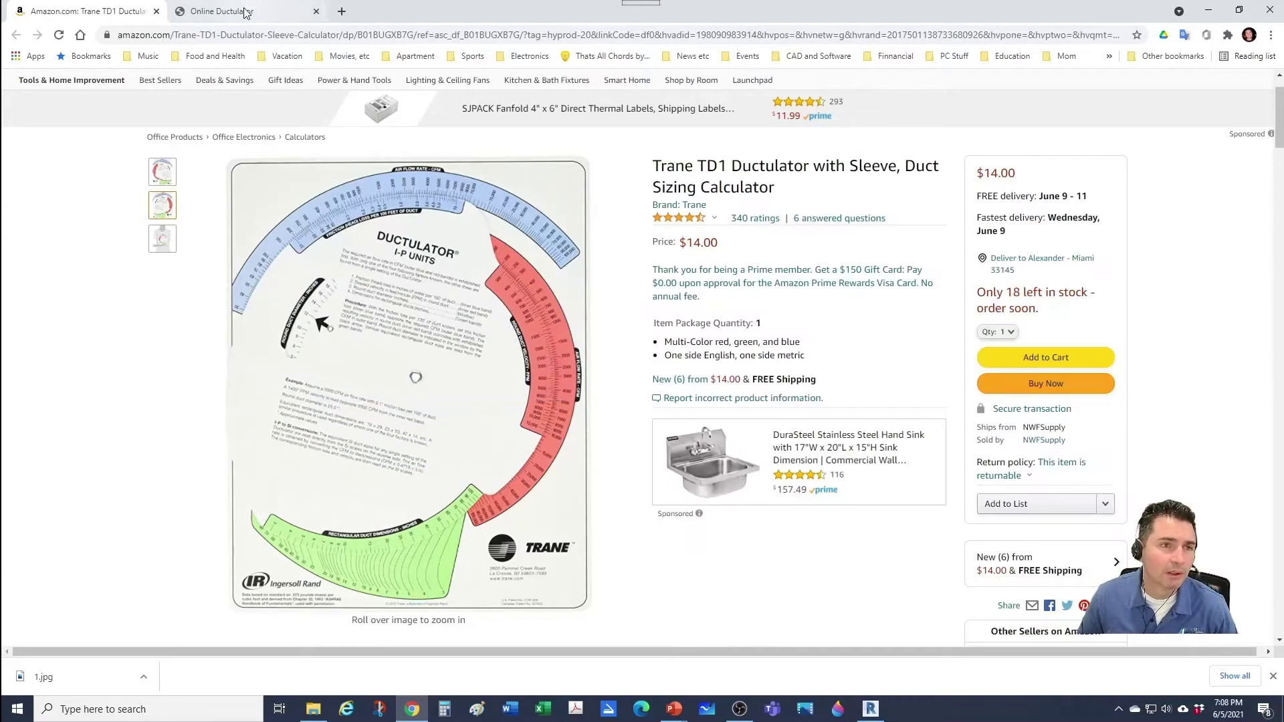
pyautogui.click(245, 14)
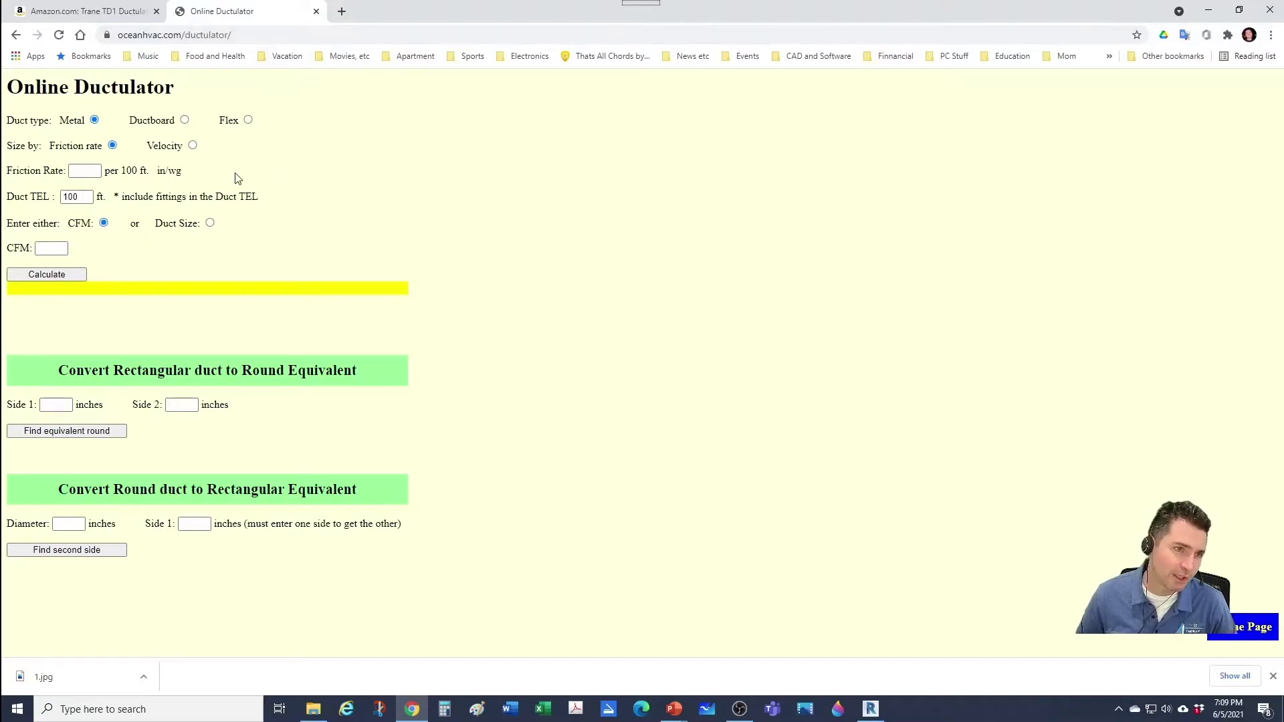
# Enter 0.08 in/wg per 100 ft as the Online Ductulator friction rate.
pyautogui.click(84, 171)
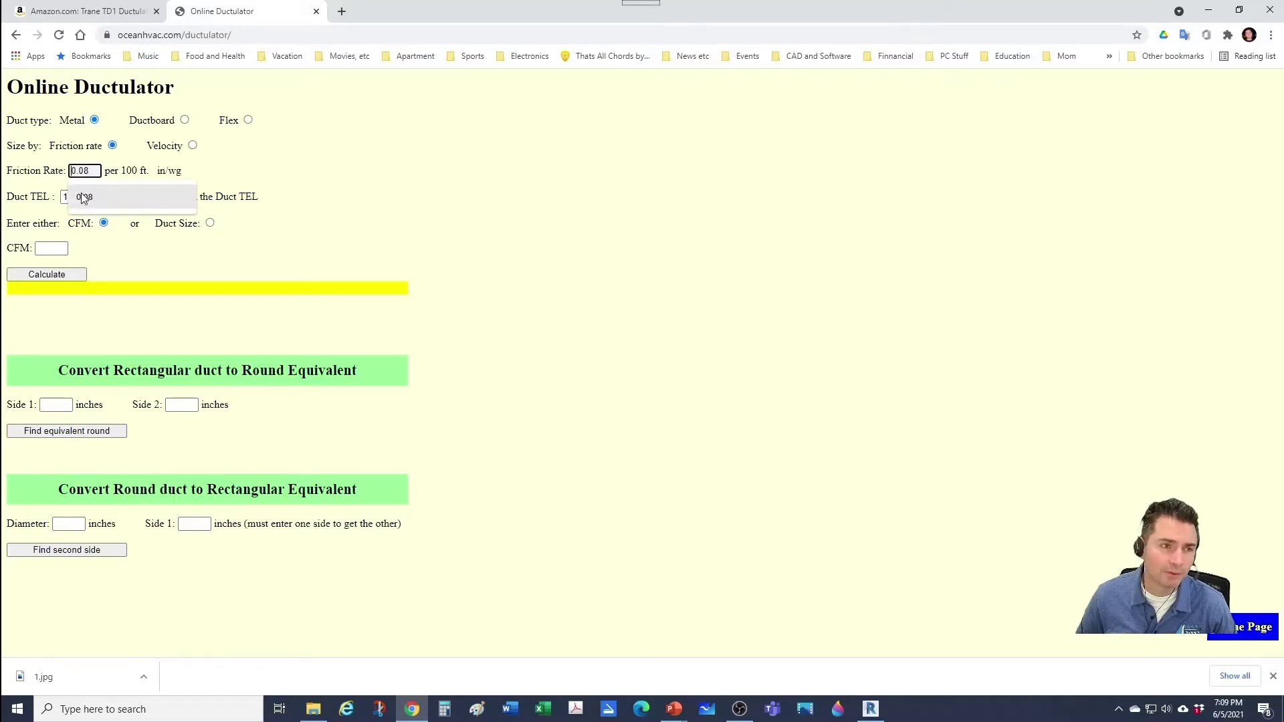
pyautogui.click(83, 198)
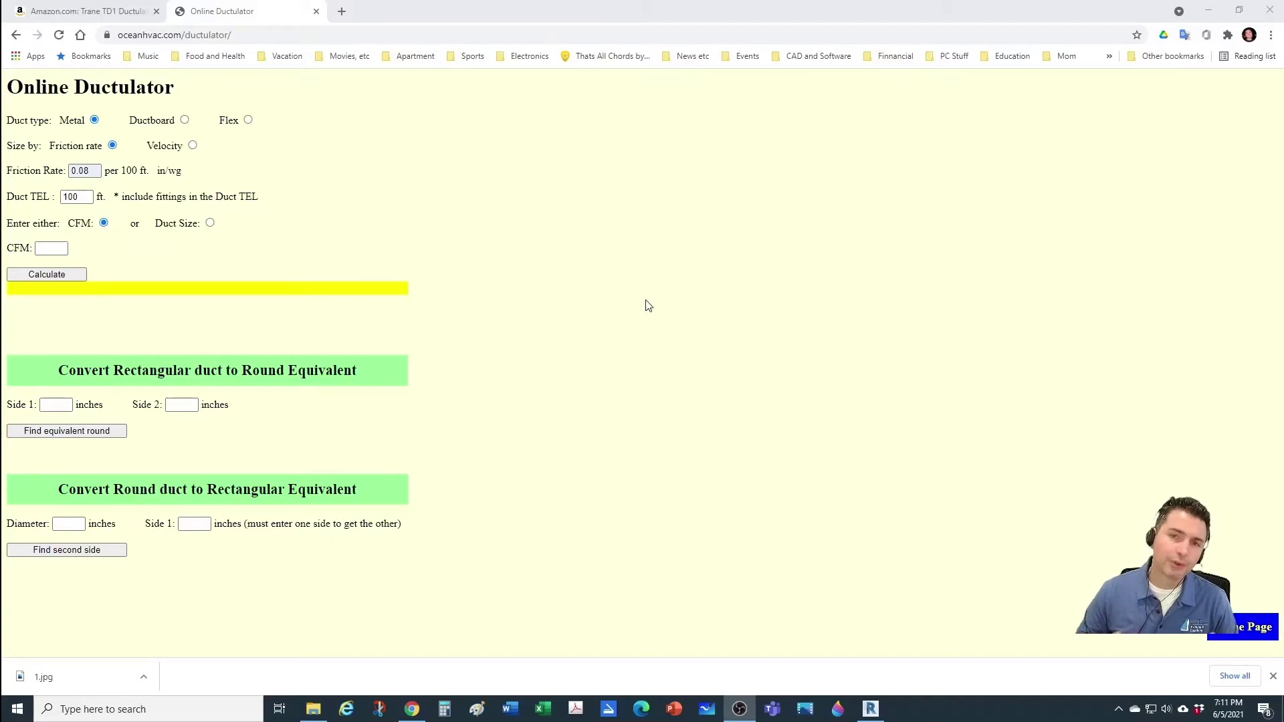
# Calculate the round duct size for 300 CFM, giving 9.2 inches.
pyautogui.click(51, 248)
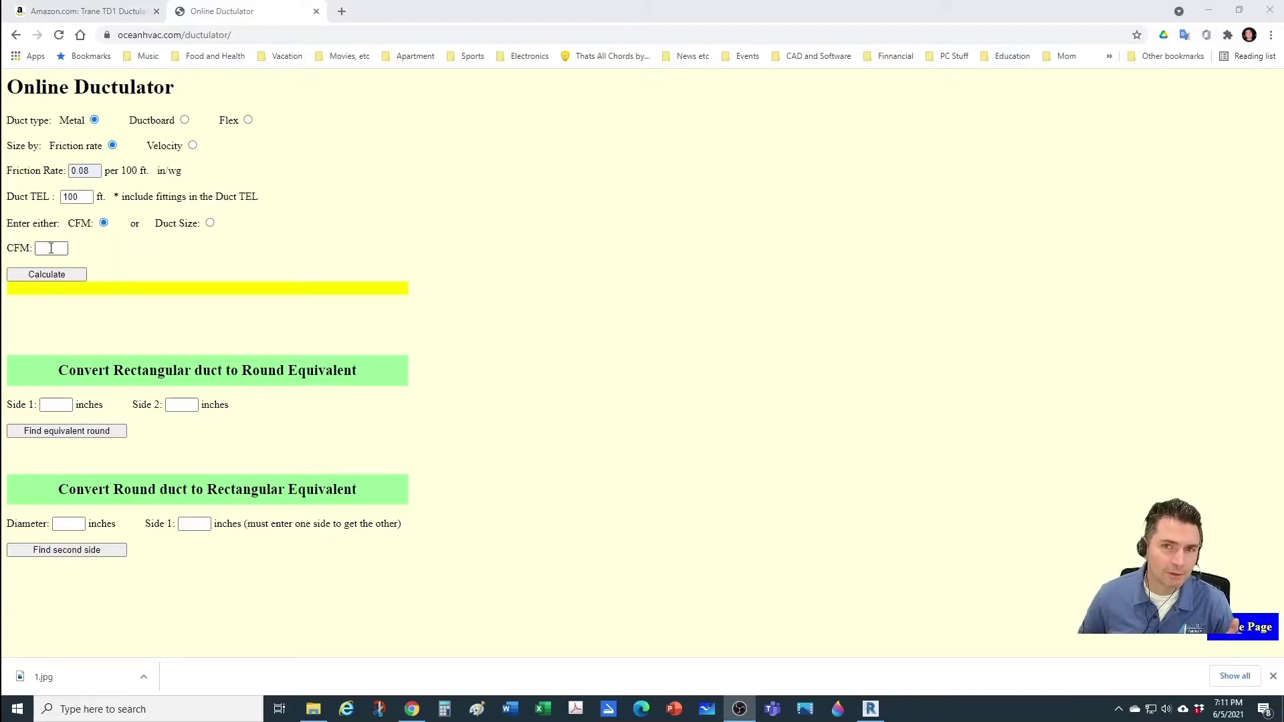
pyautogui.write('300')
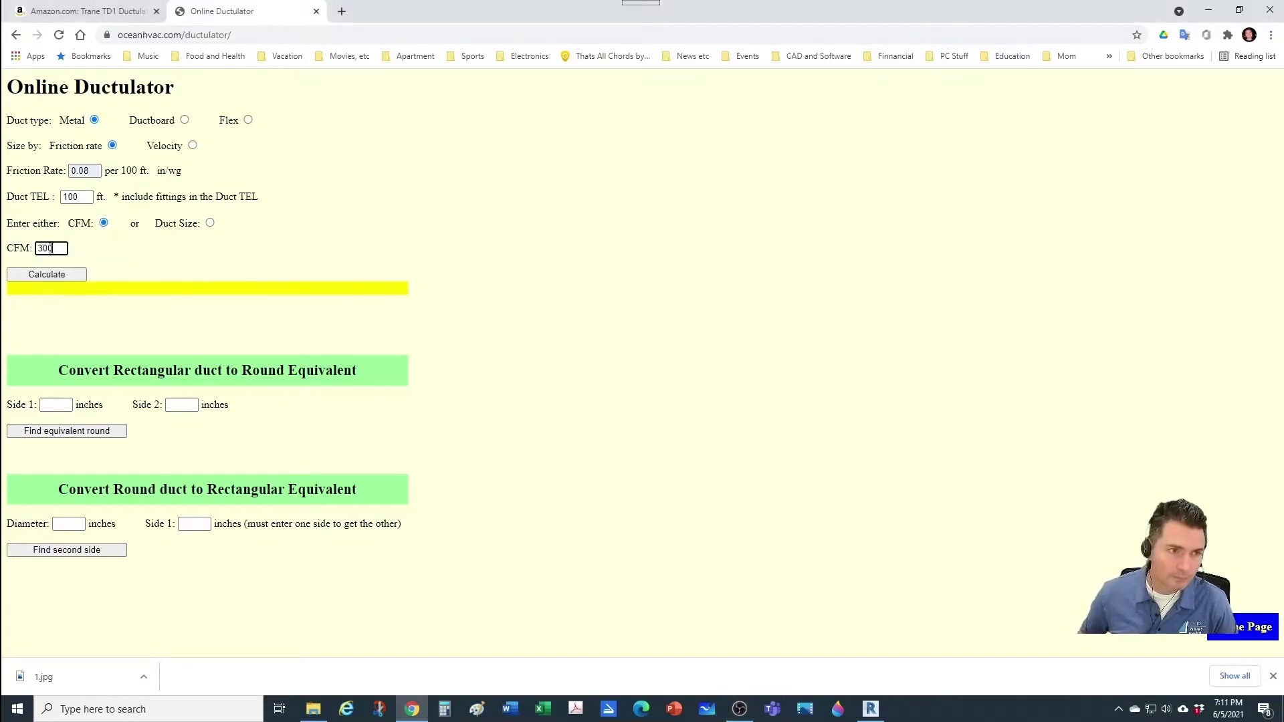
pyautogui.click(53, 276)
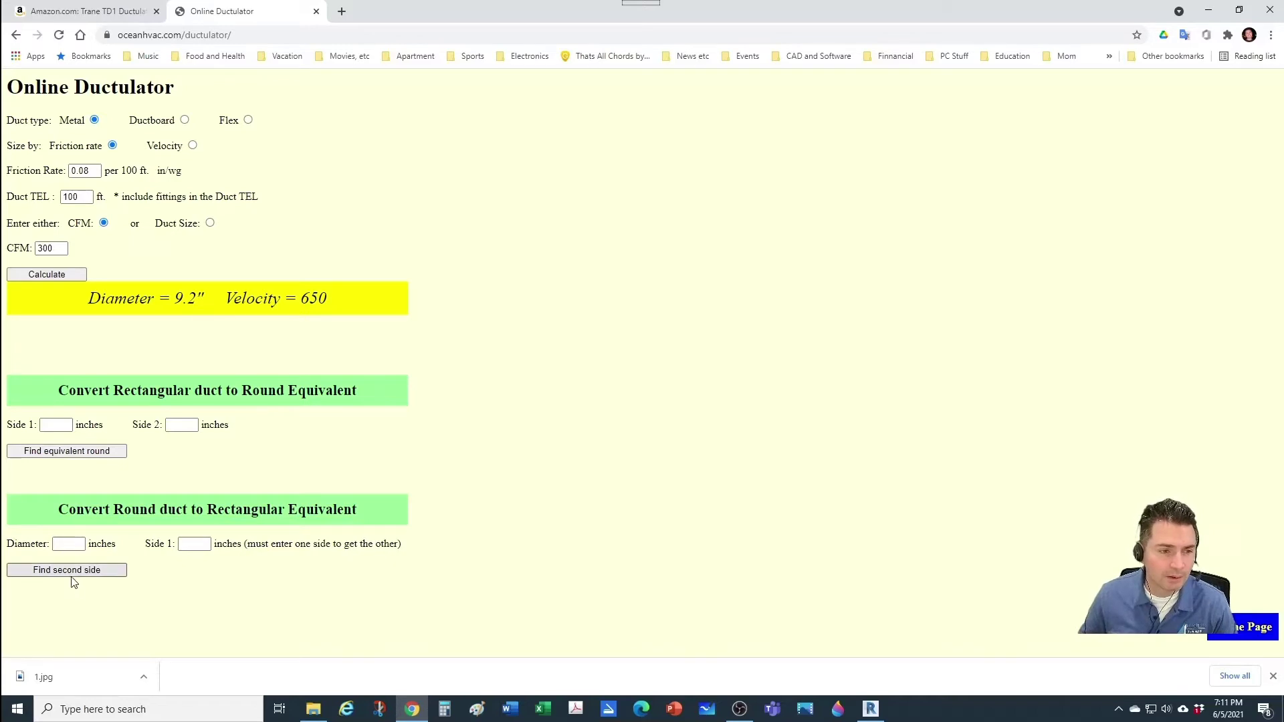
# Convert the 9.2-inch round duct to rectangular with an 8-inch first side (8.9 inches).
pyautogui.click(72, 542)
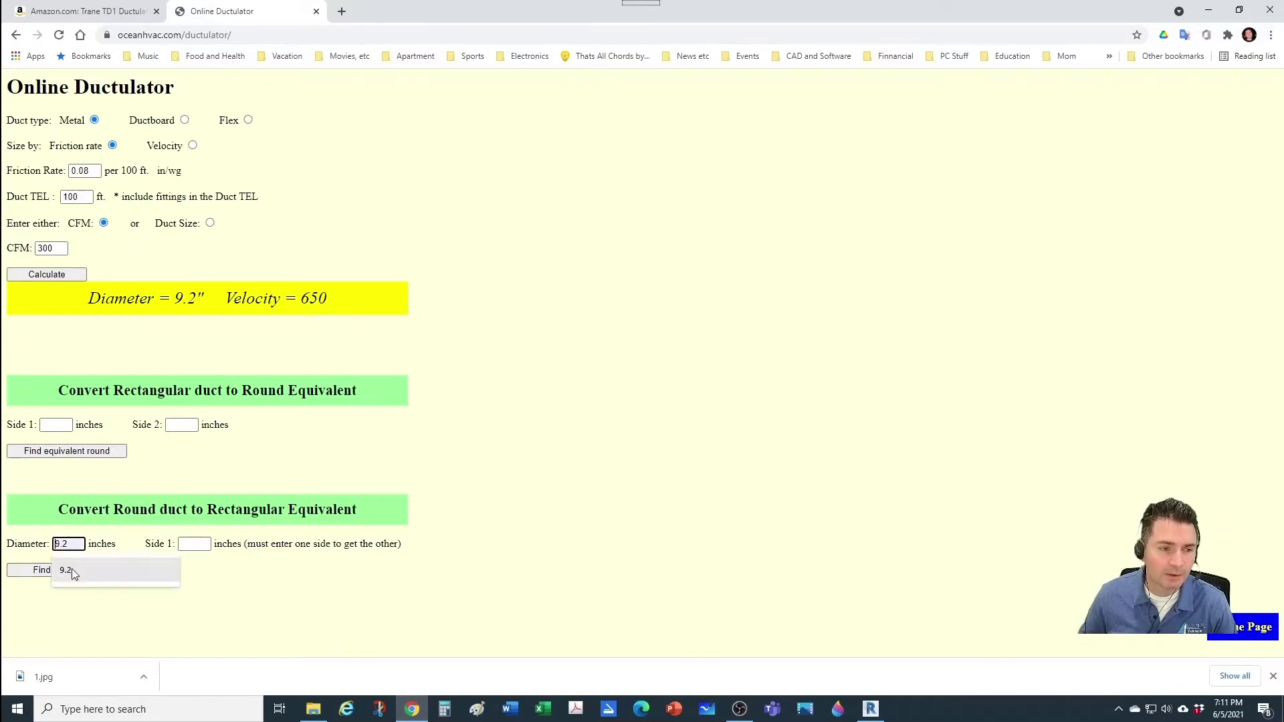
pyautogui.click(65, 570)
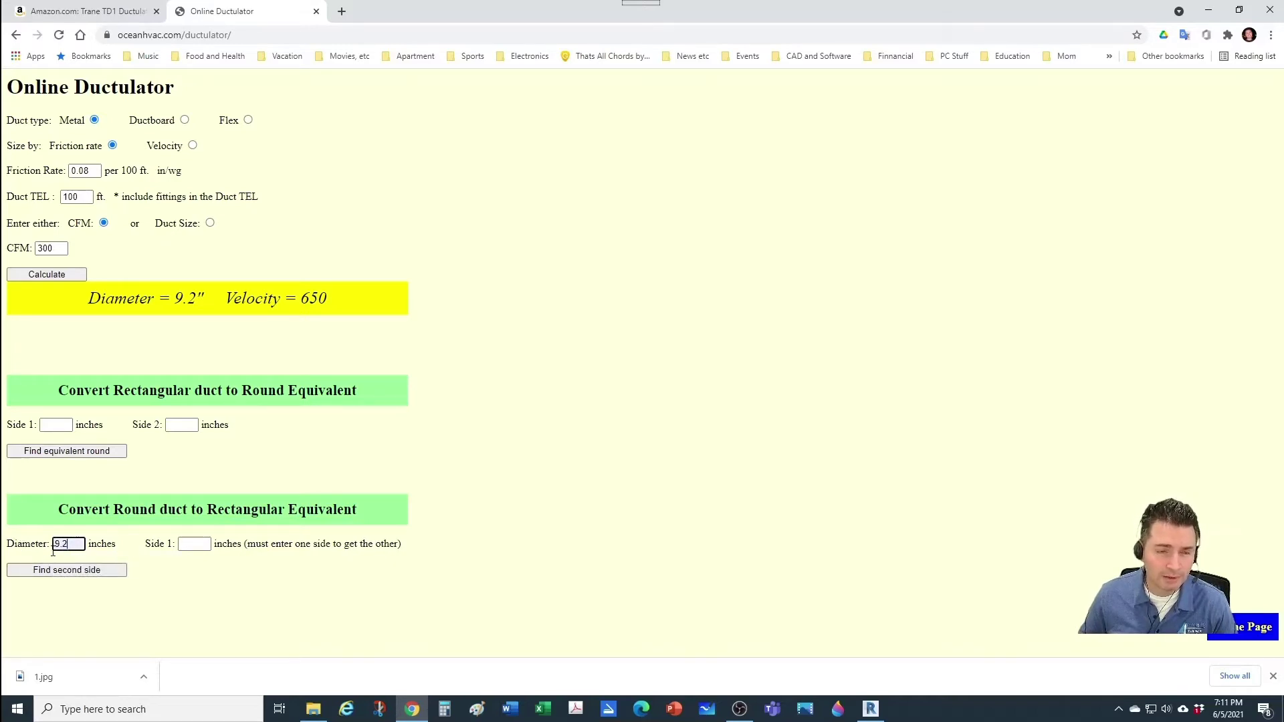
pyautogui.click(199, 545)
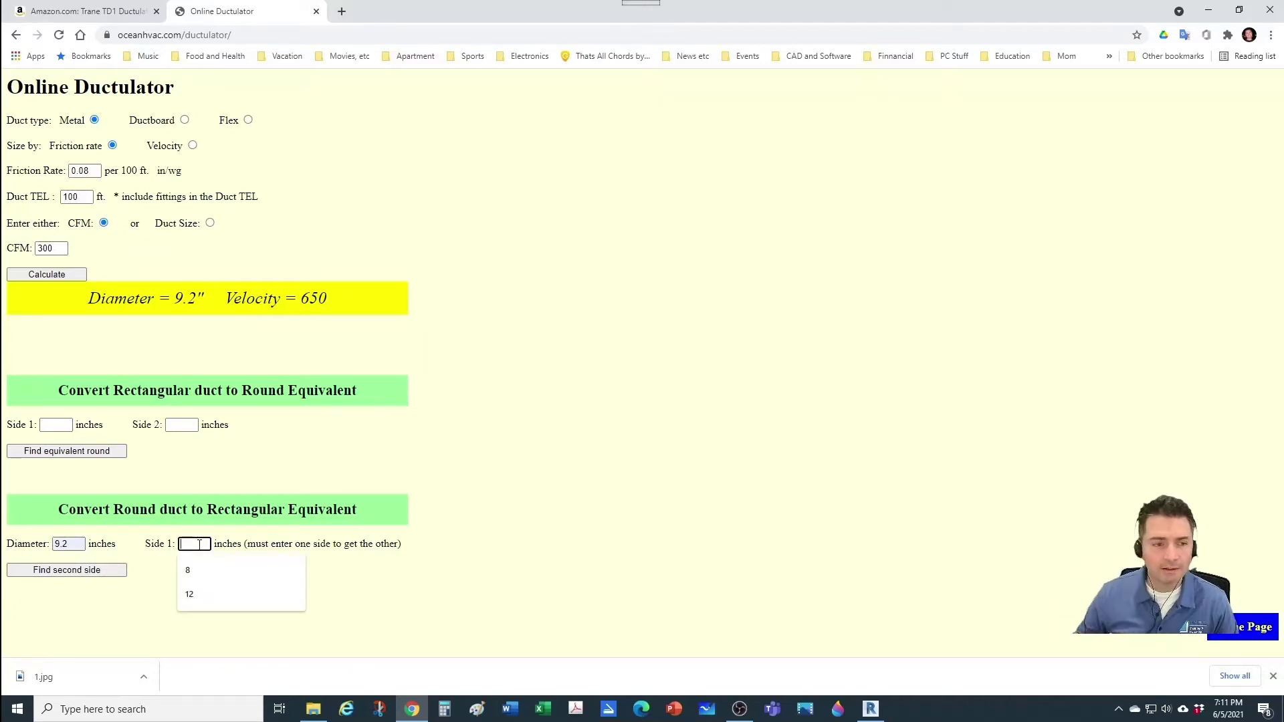
pyautogui.click(193, 573)
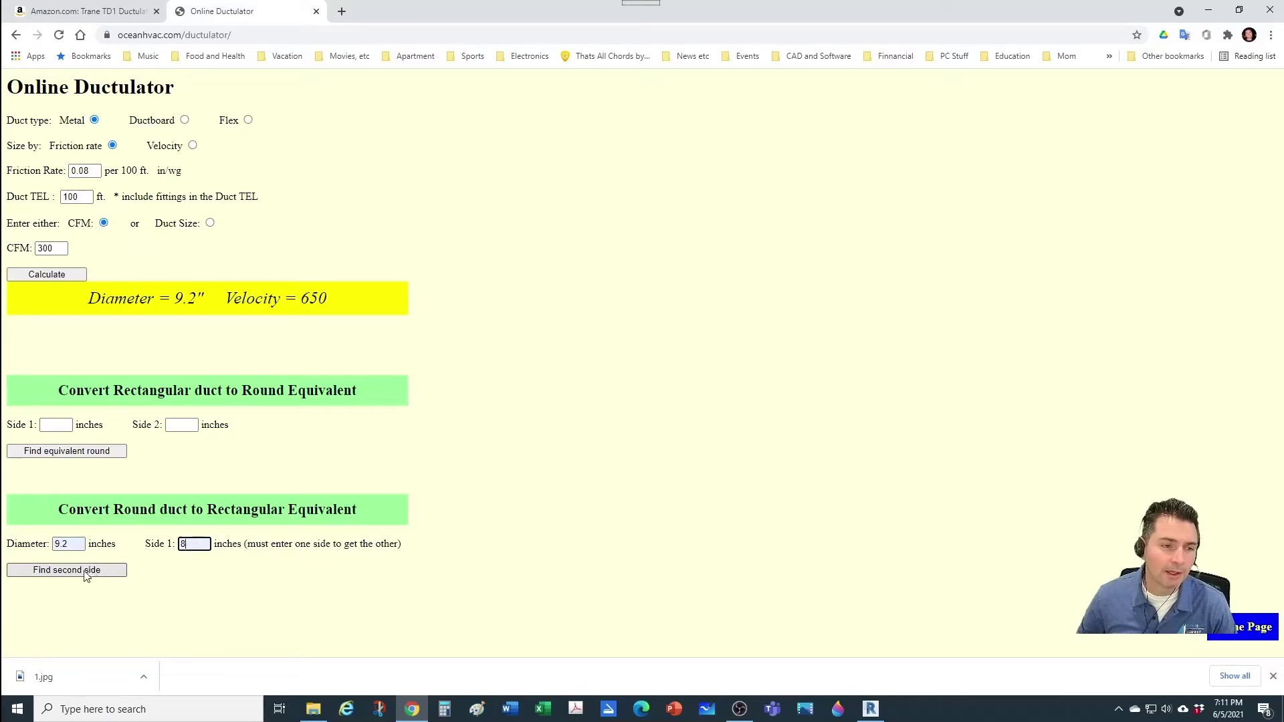
pyautogui.click(57, 576)
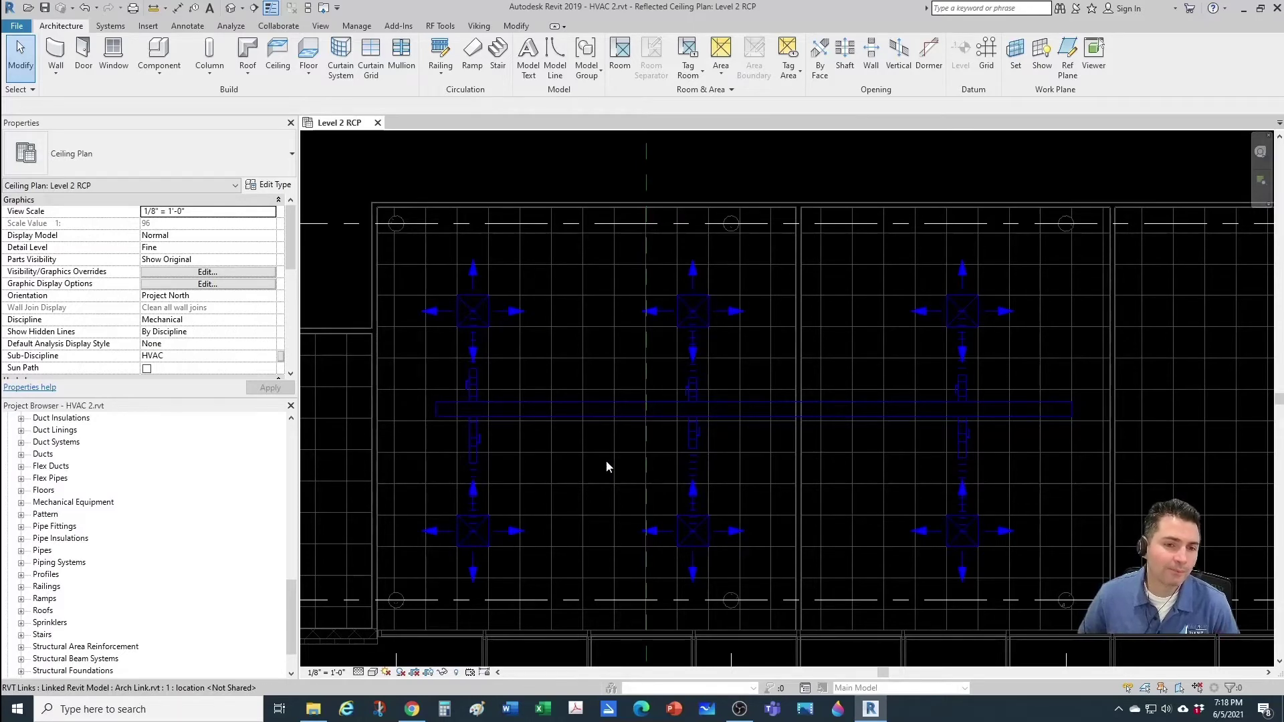
# Expand Duct Systems > Duct System in the Project Browser.
pyautogui.moveTo(615, 466); pyautogui.dragTo(651, 460, button='middle')
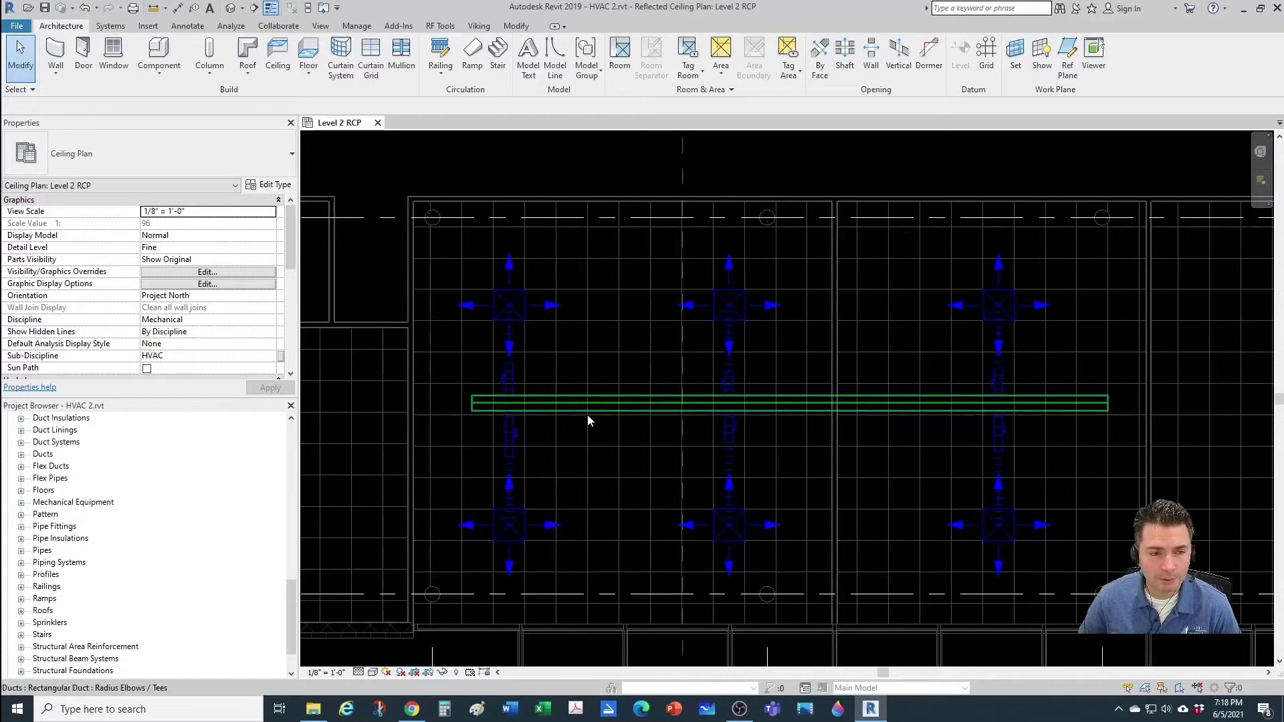
pyautogui.scroll(6, 227, 602)
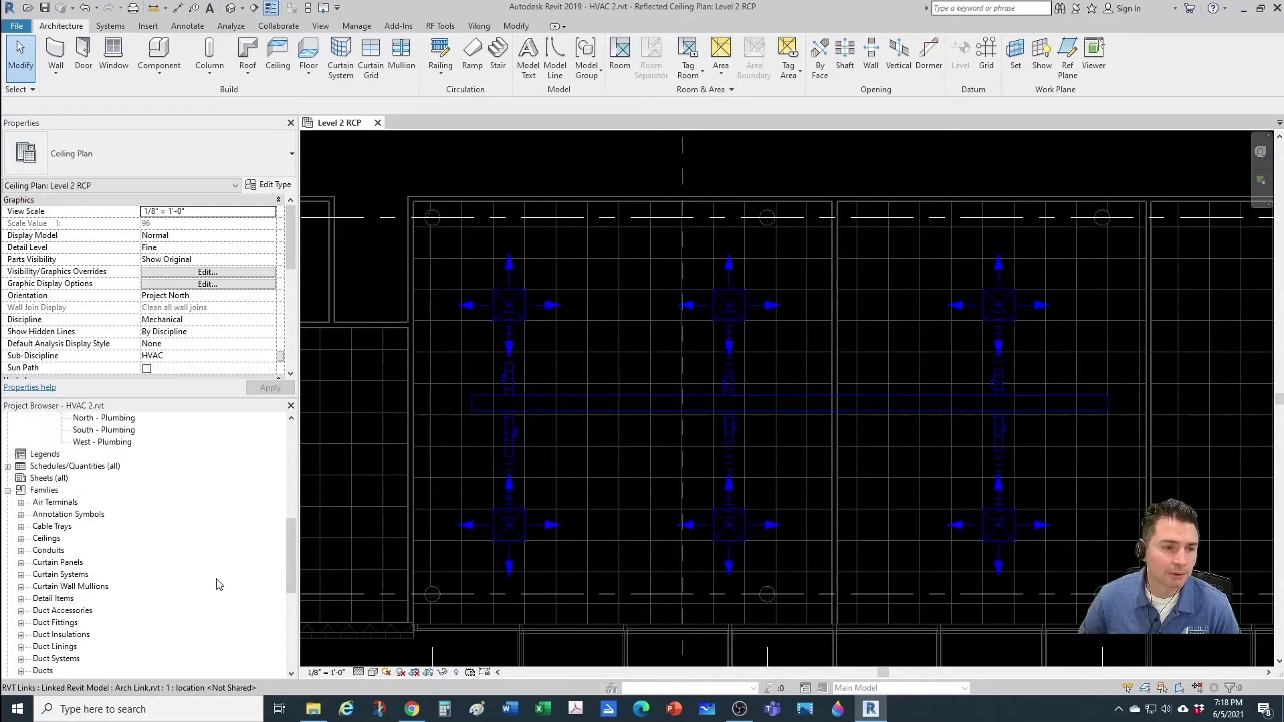
pyautogui.scroll(-2, 53, 529)
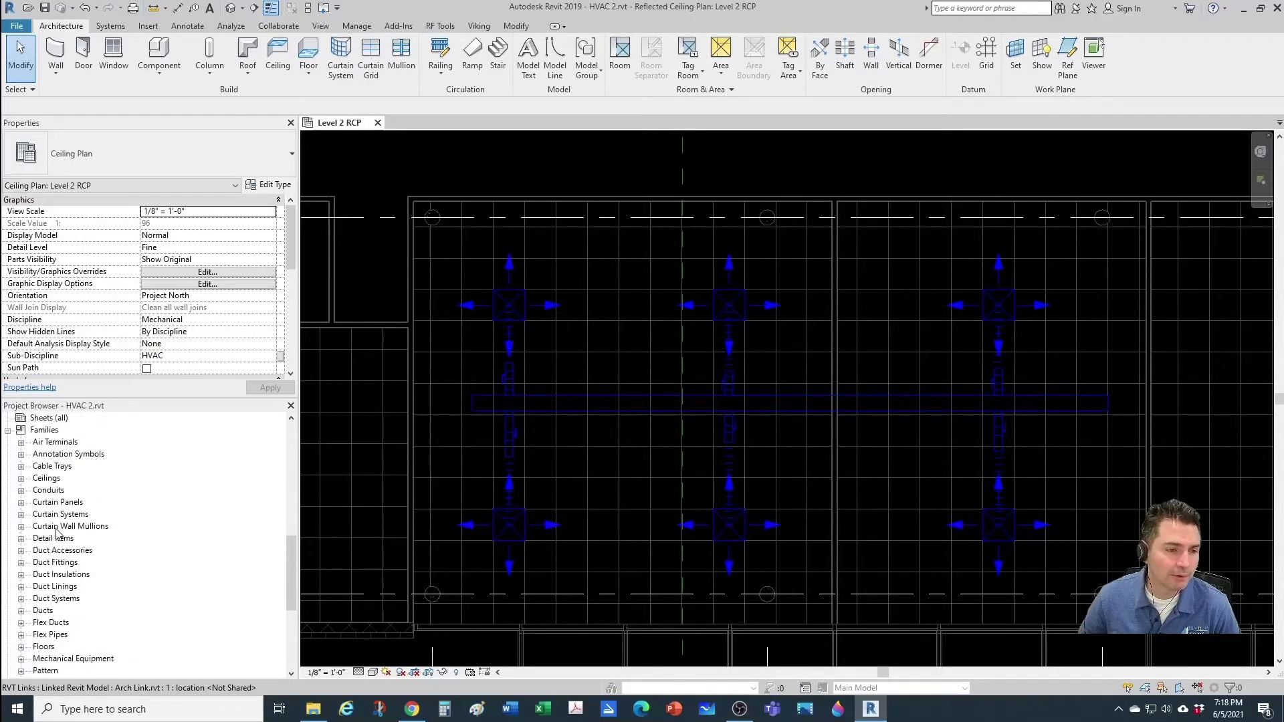
pyautogui.click(20, 600)
pyautogui.scroll(-2, 40, 592)
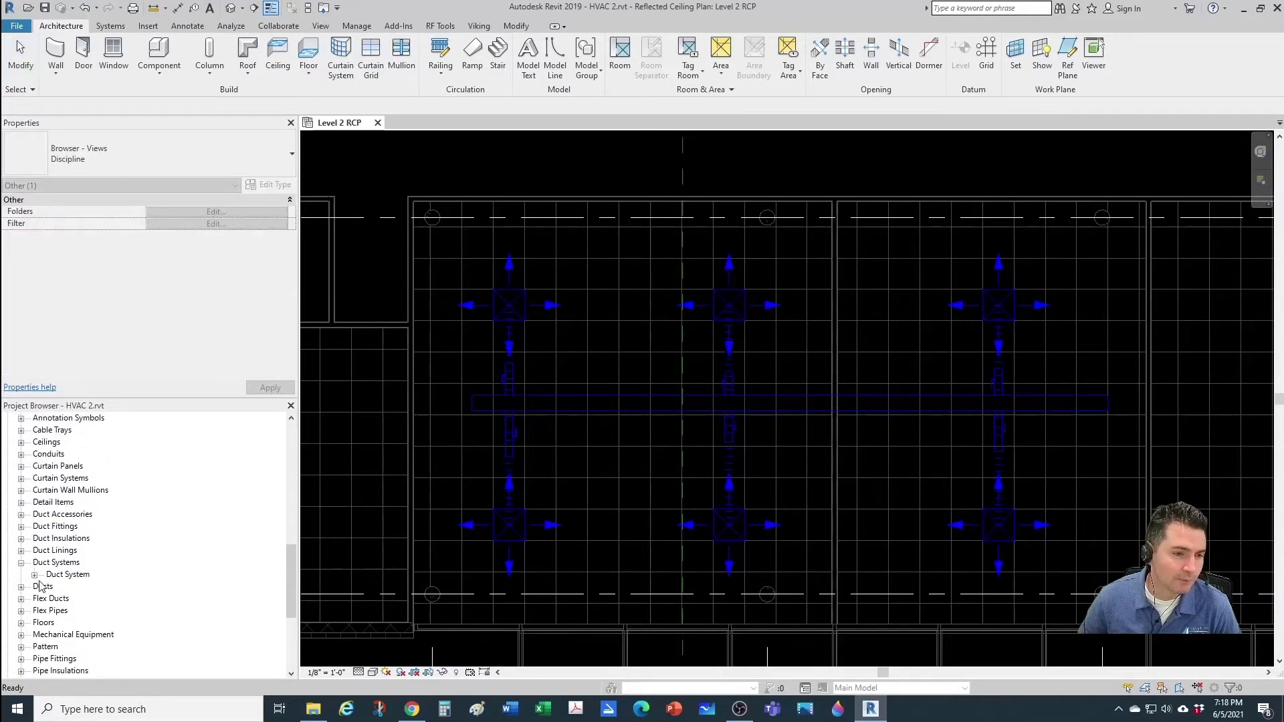
pyautogui.click(34, 576)
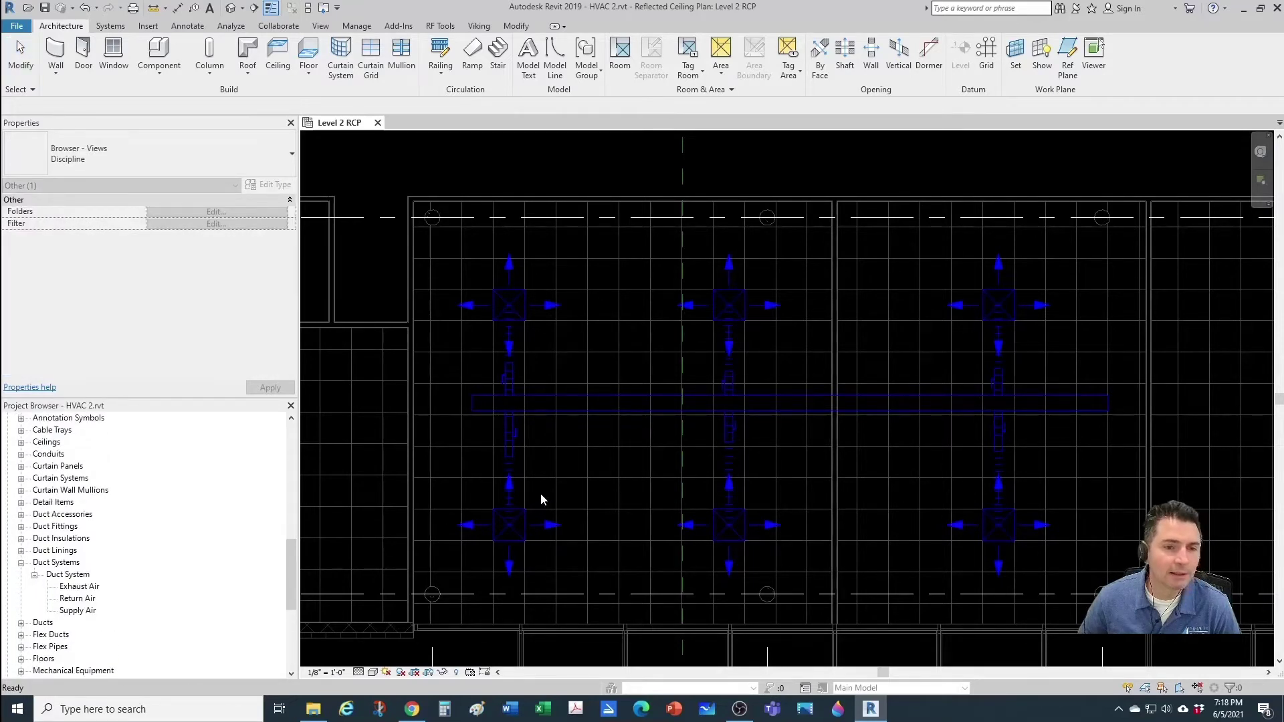
# Check the supply trunk duct's properties, then select the Supply Air system type.
pyautogui.click(548, 410)
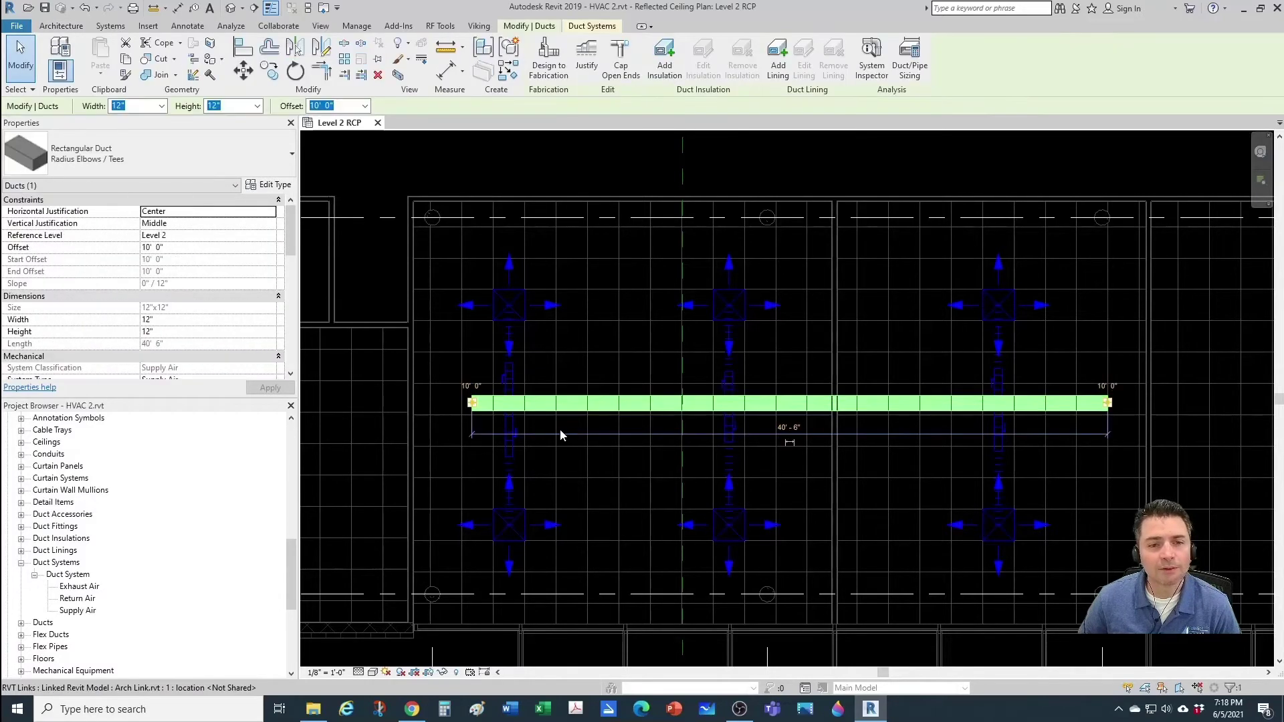
pyautogui.scroll(-3, 201, 350)
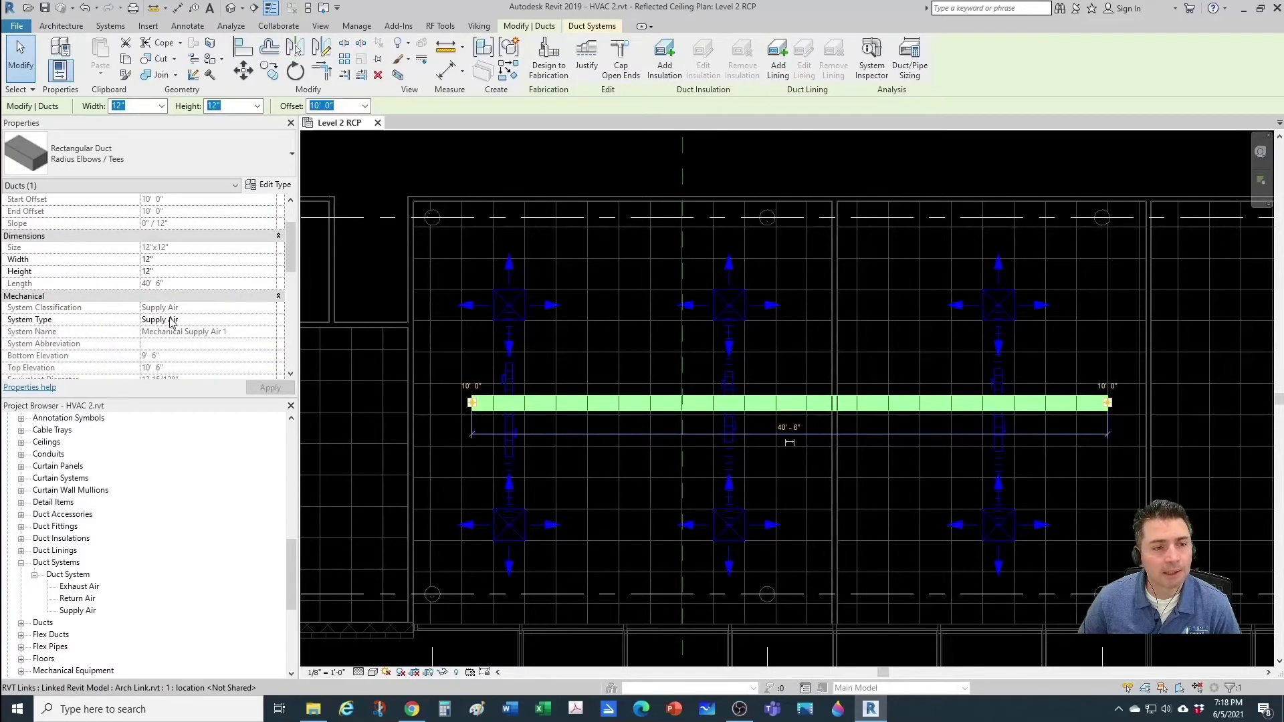
pyautogui.press('Escape')
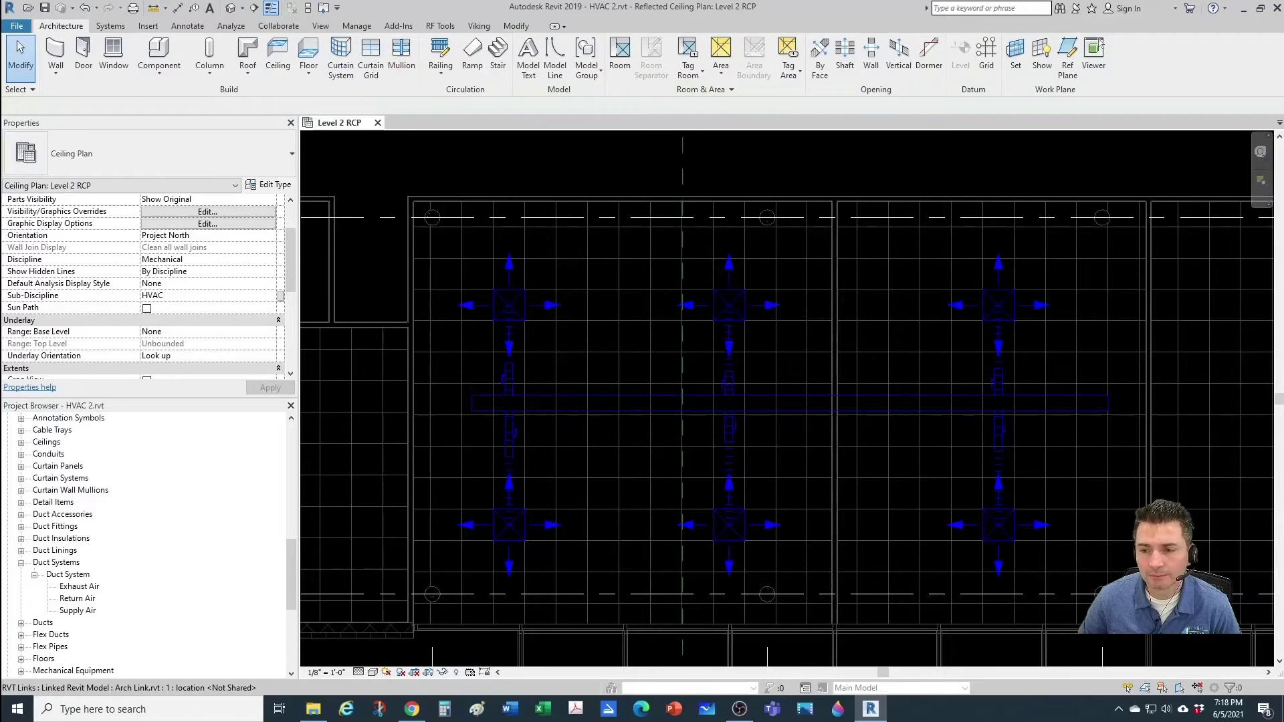
pyautogui.click(92, 608)
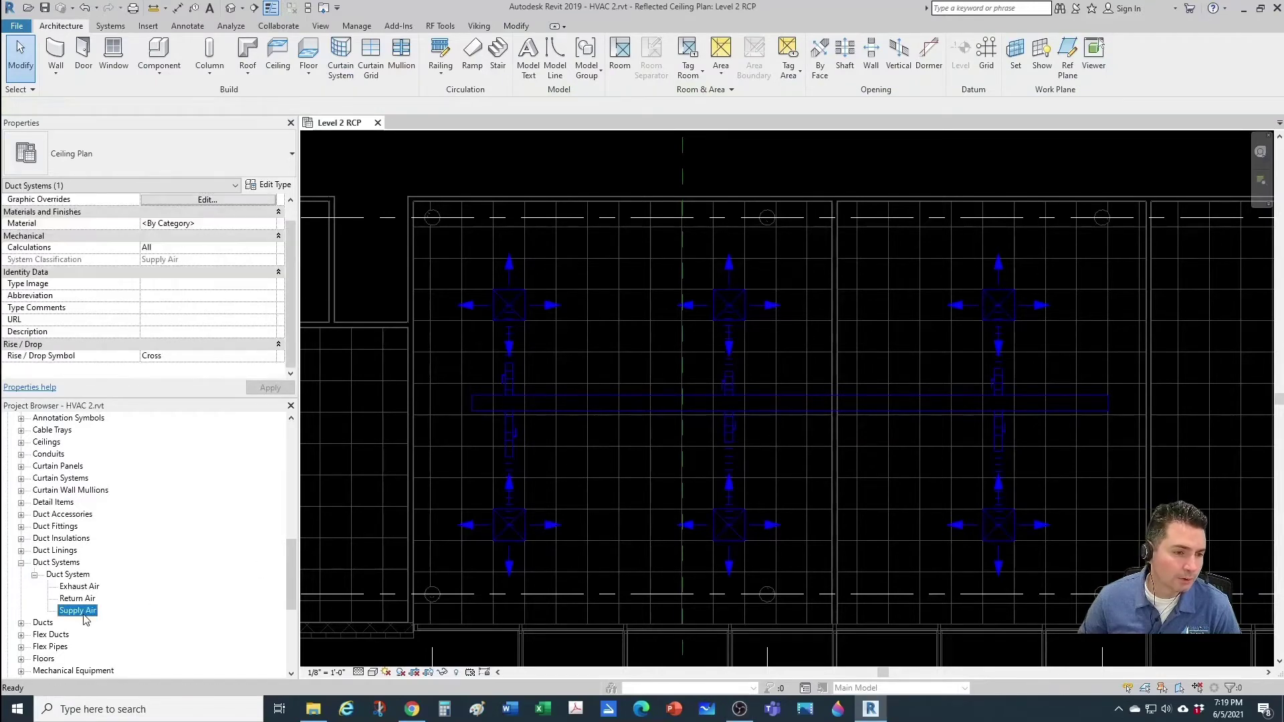
pyautogui.rightClick(92, 610)
pyautogui.click(122, 557)
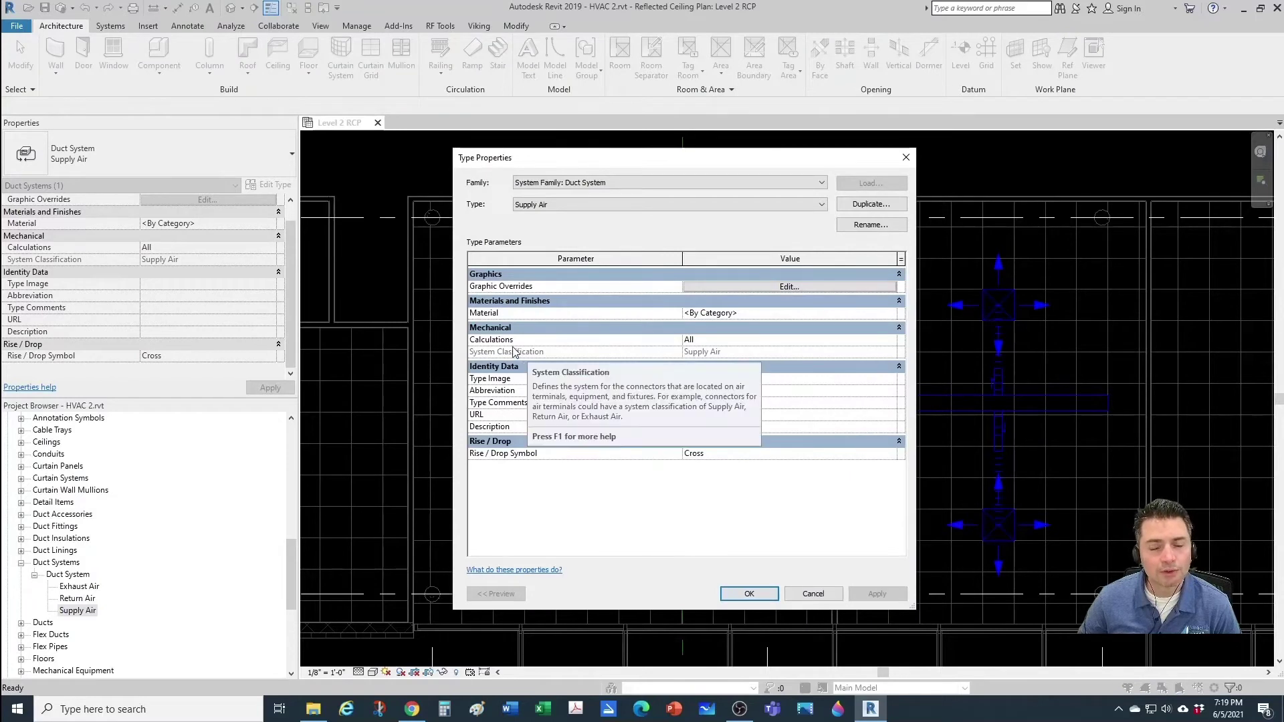
pyautogui.moveTo(521, 346)
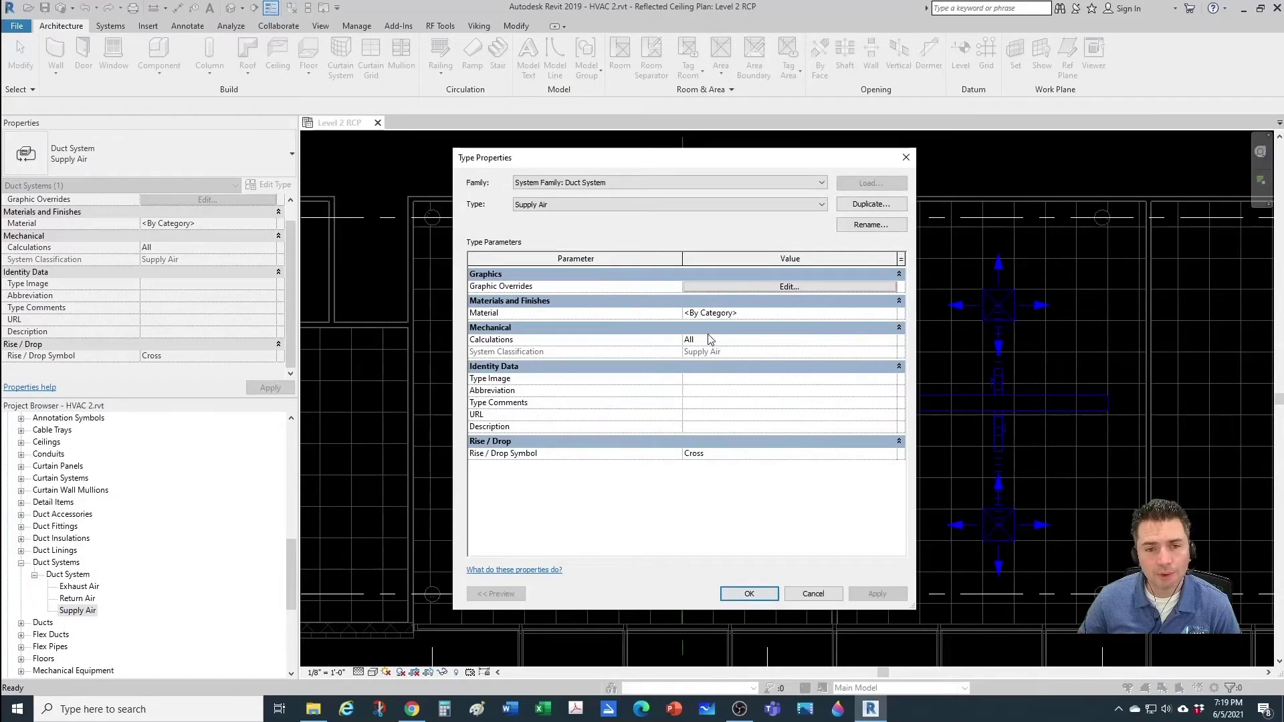
pyautogui.click(892, 342)
pyautogui.click(698, 377)
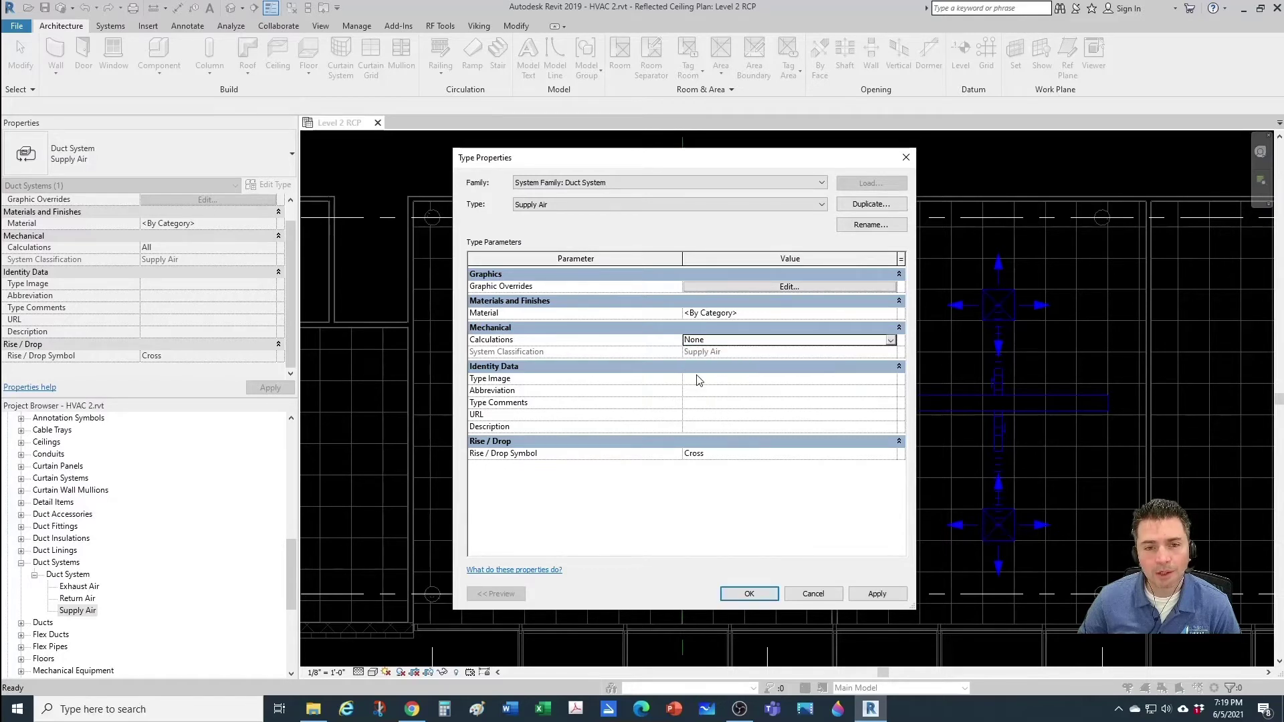
pyautogui.click(892, 342)
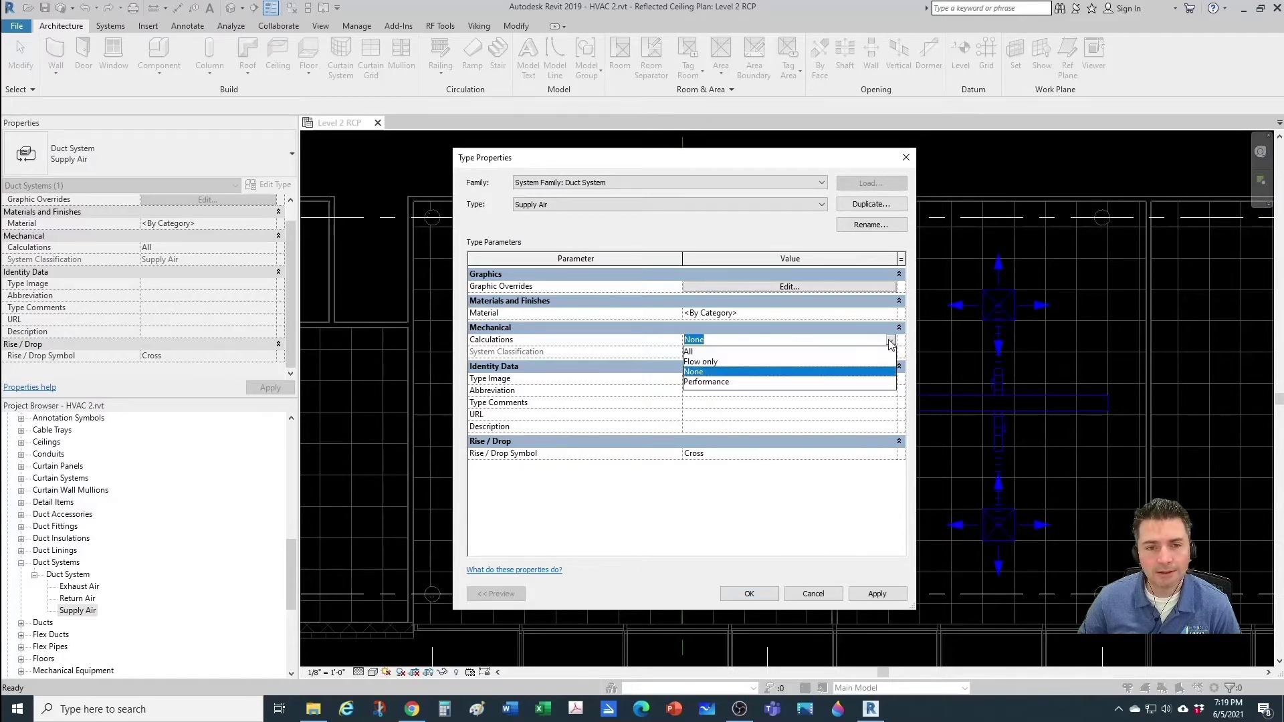
pyautogui.click(709, 362)
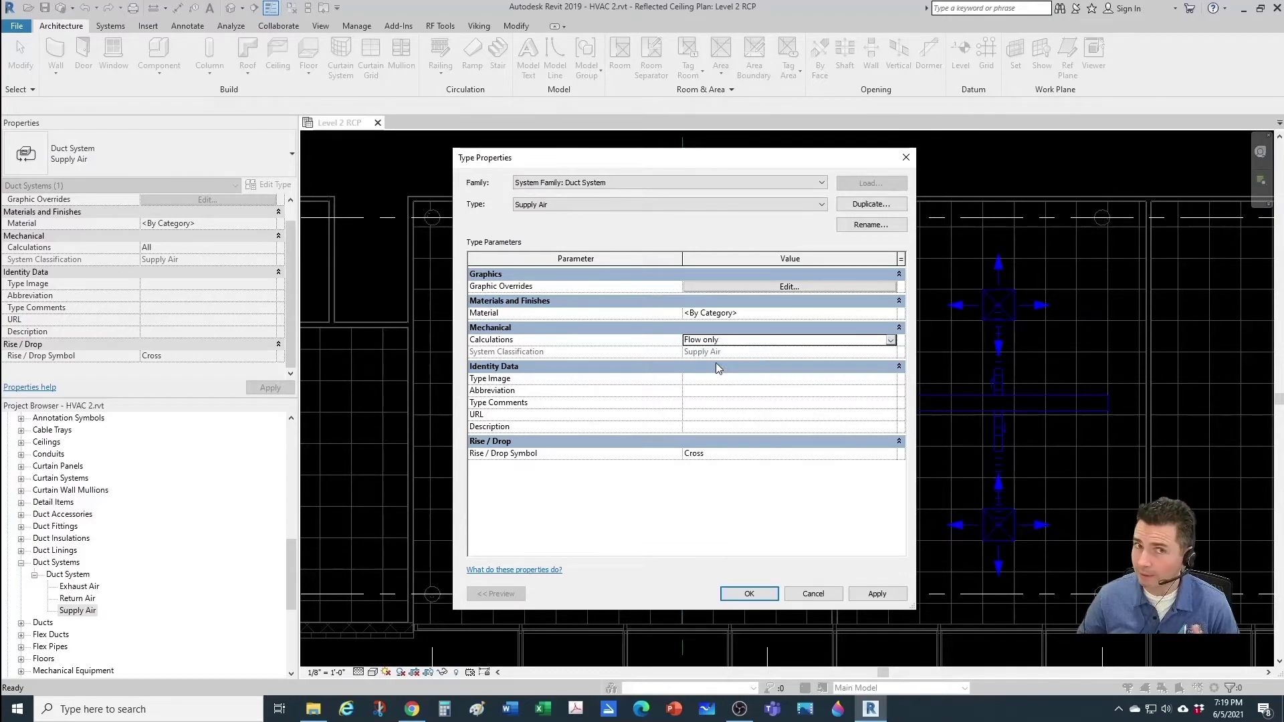
pyautogui.click(851, 339)
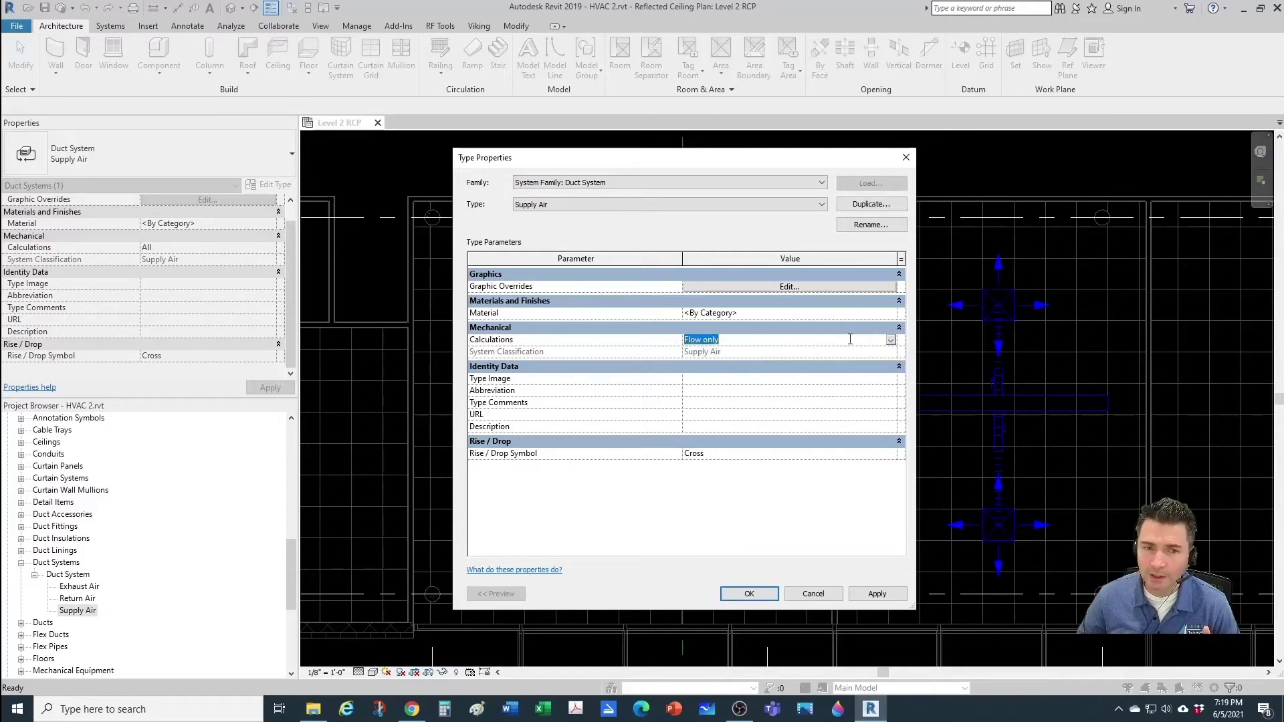
pyautogui.click(892, 340)
pyautogui.click(726, 385)
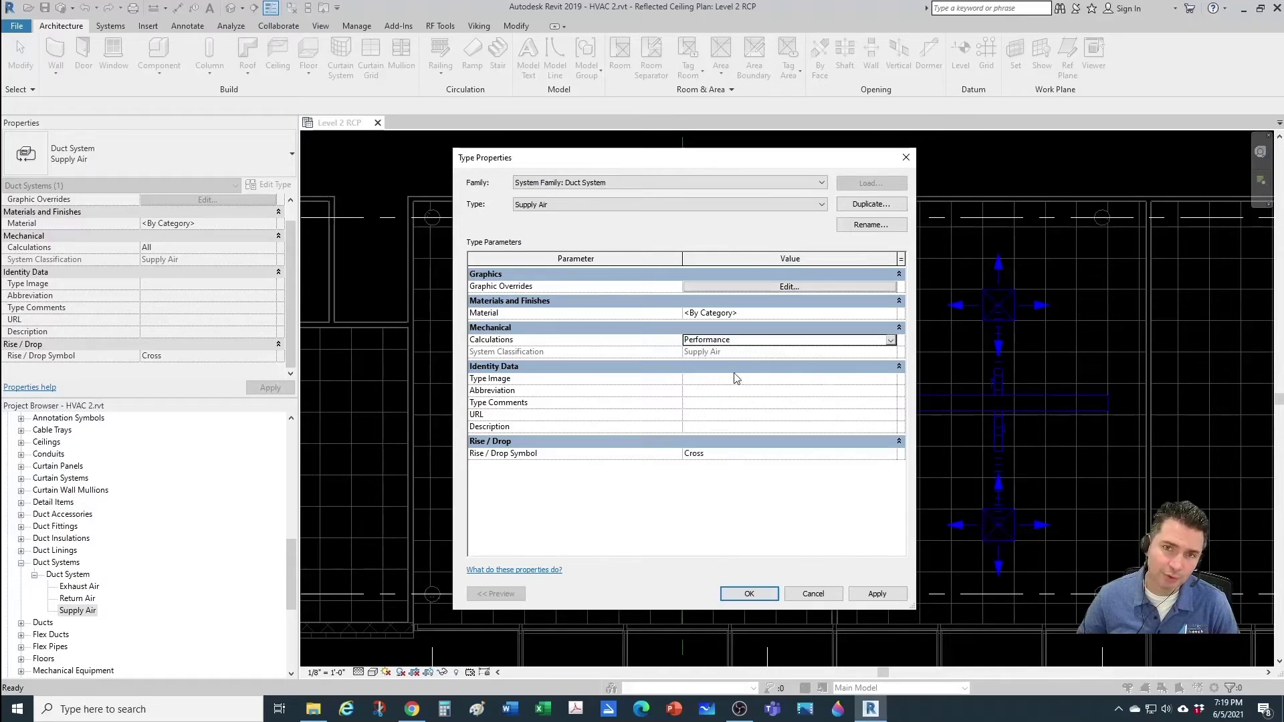
pyautogui.click(889, 341)
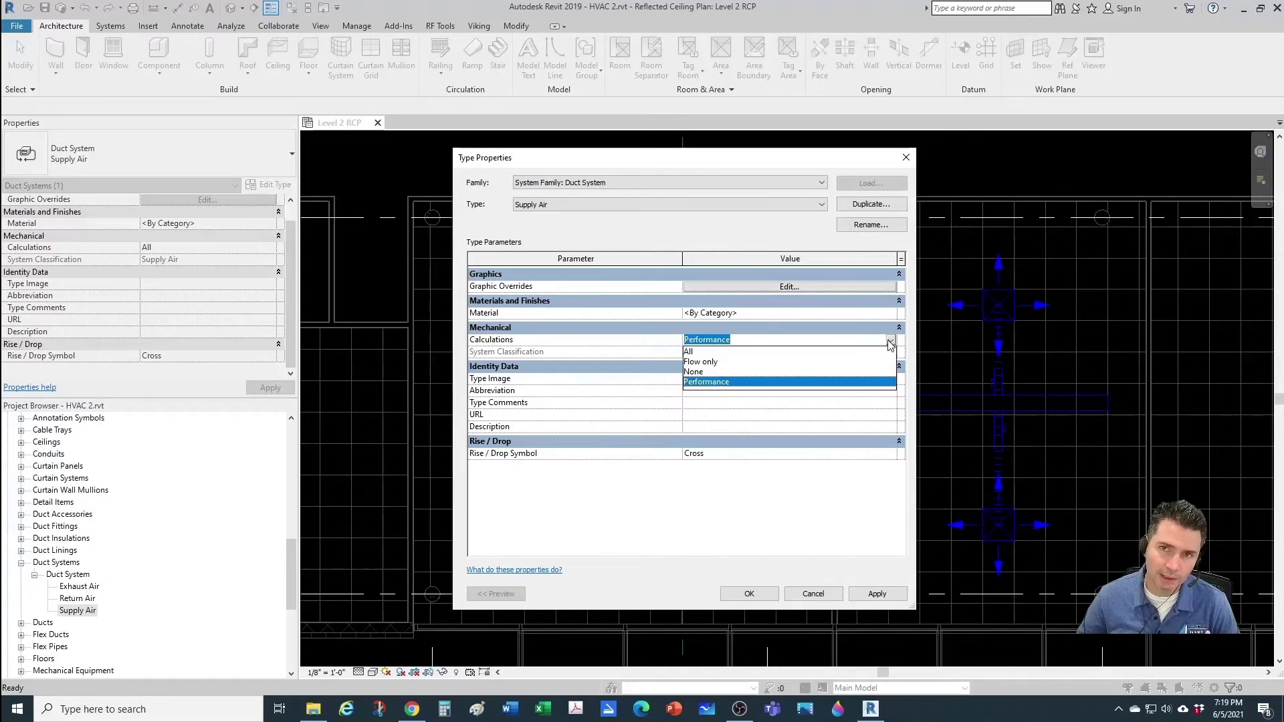
pyautogui.click(693, 353)
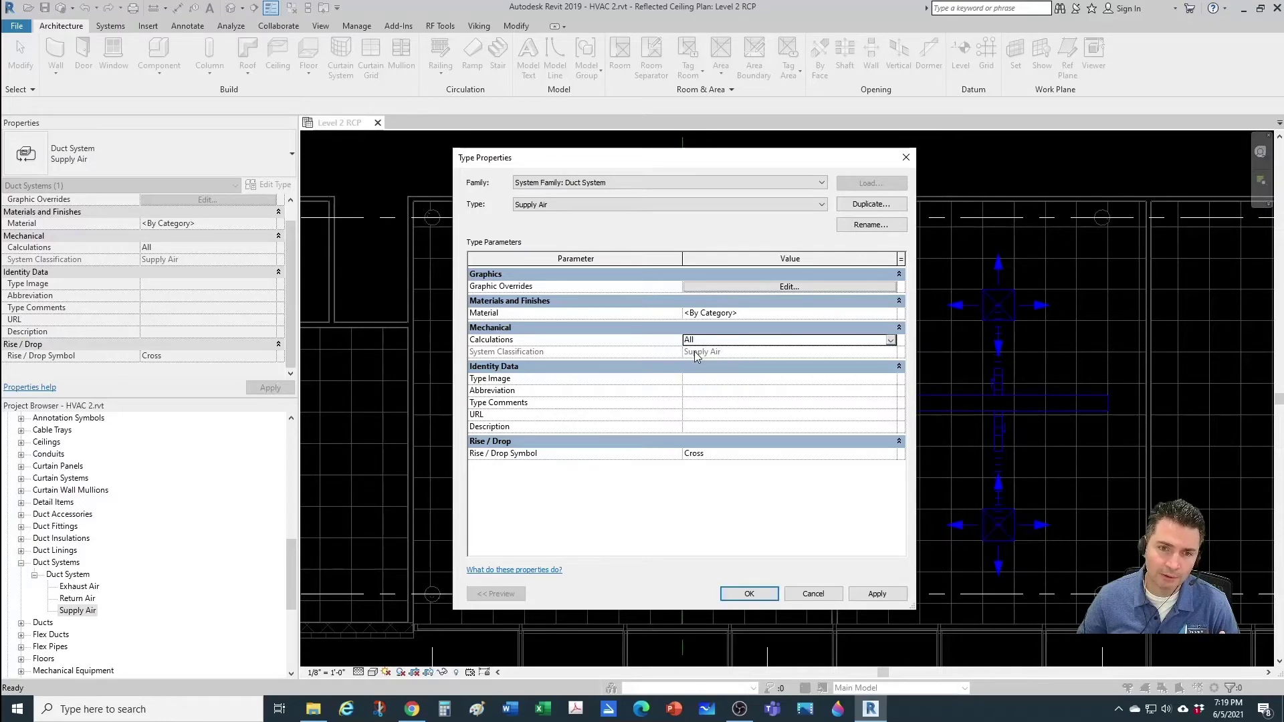
pyautogui.click(750, 593)
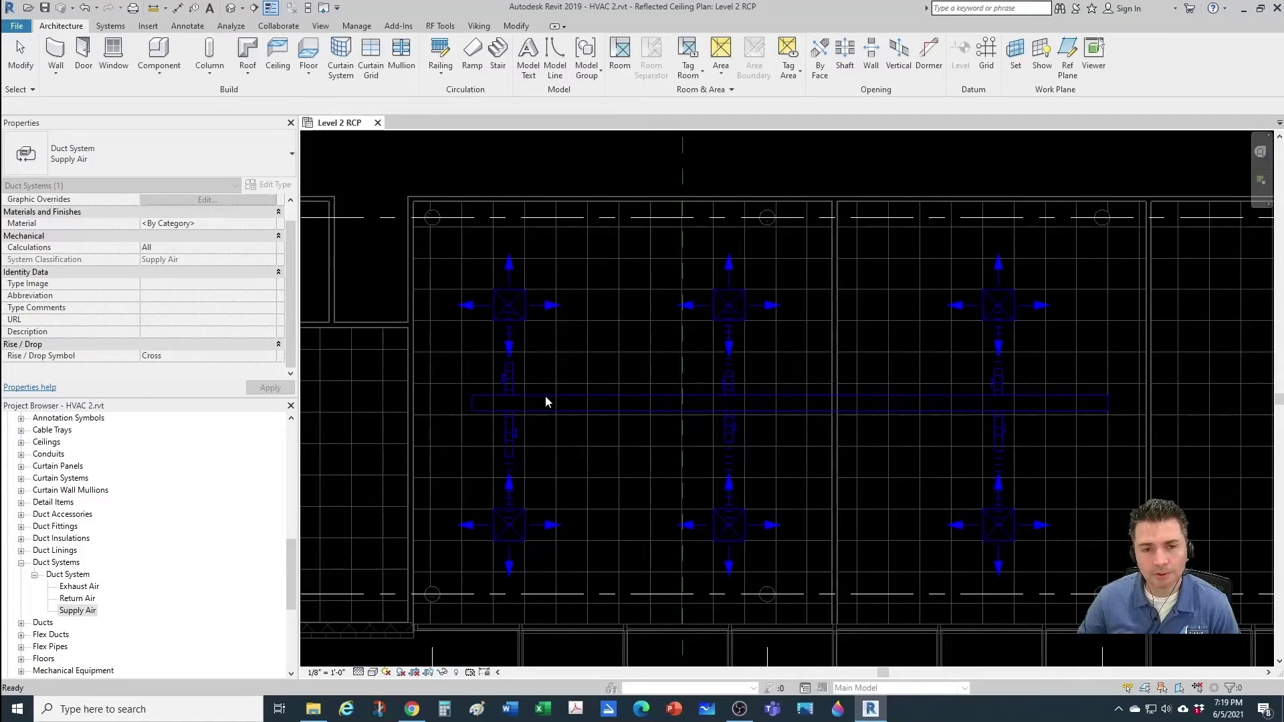
pyautogui.click(1062, 377)
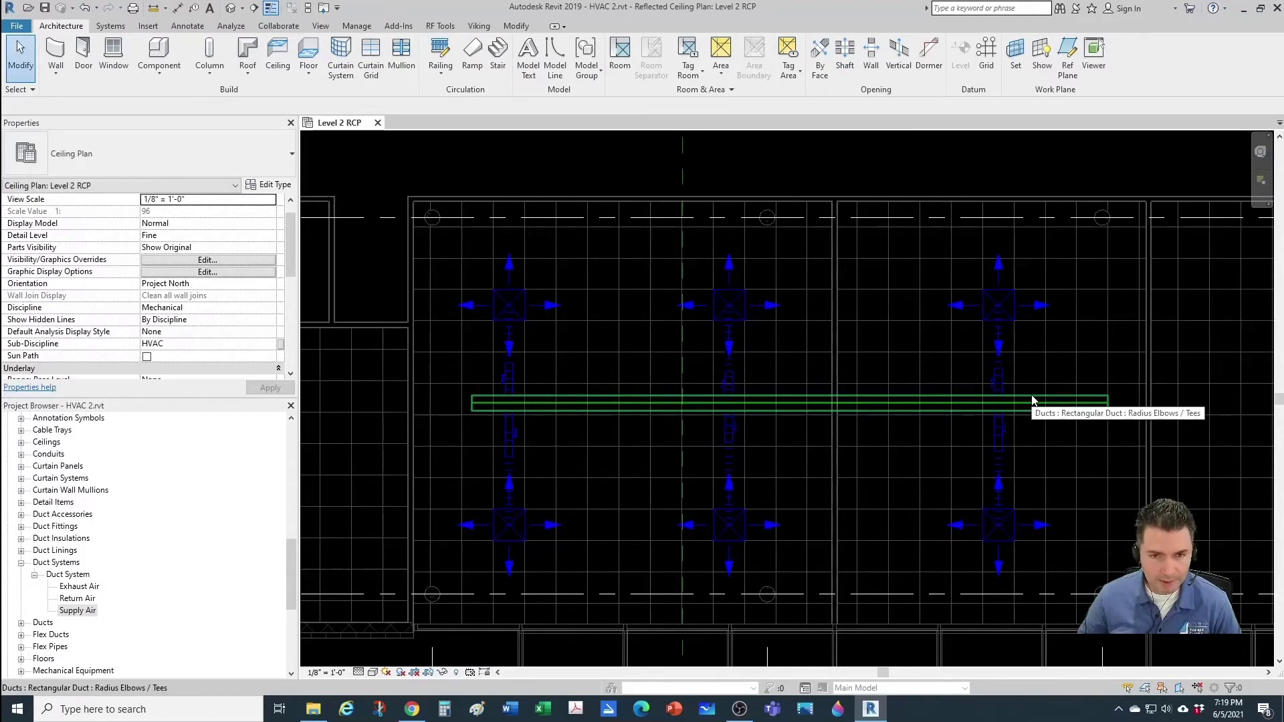
pyautogui.press('Tab')
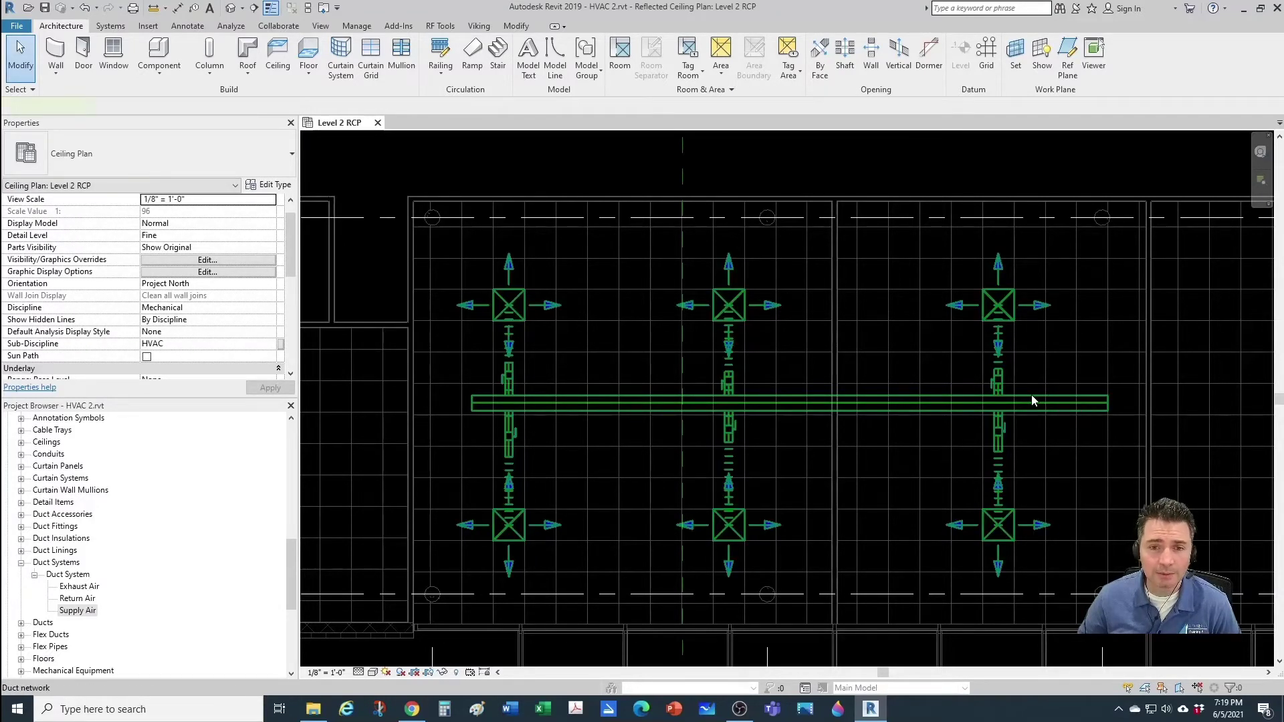
pyautogui.click(1032, 400)
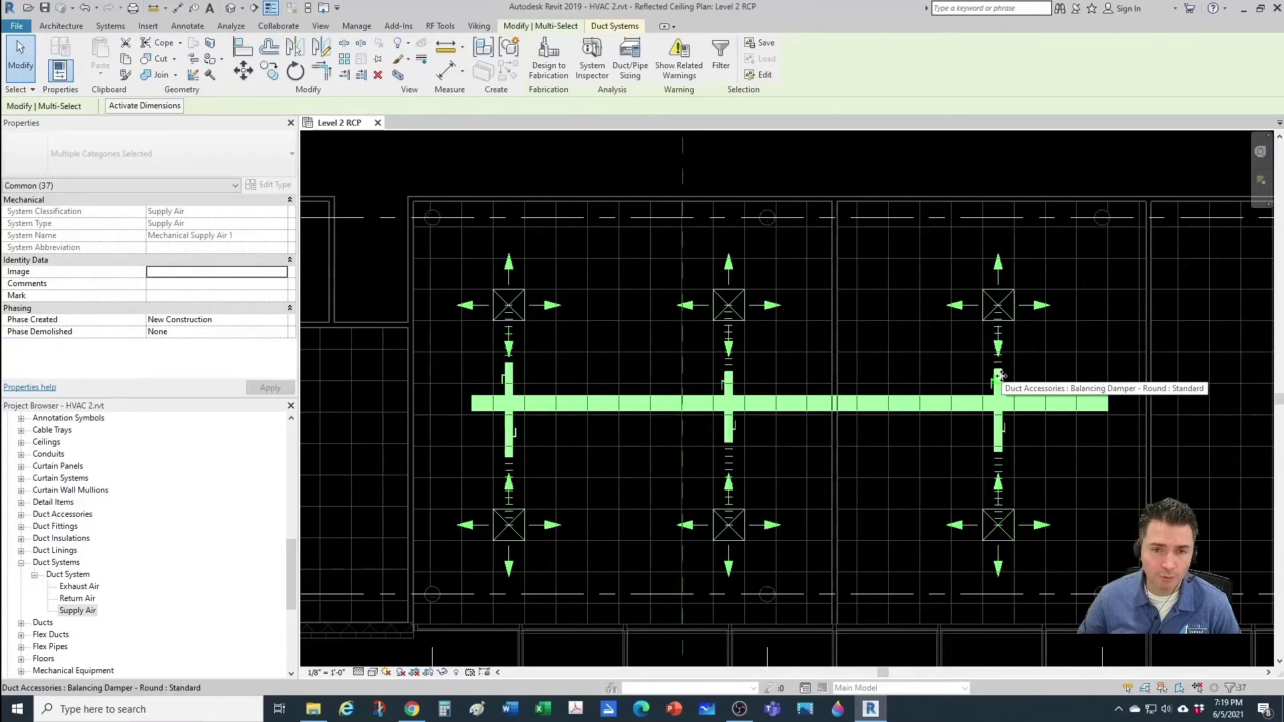
pyautogui.press('Escape')
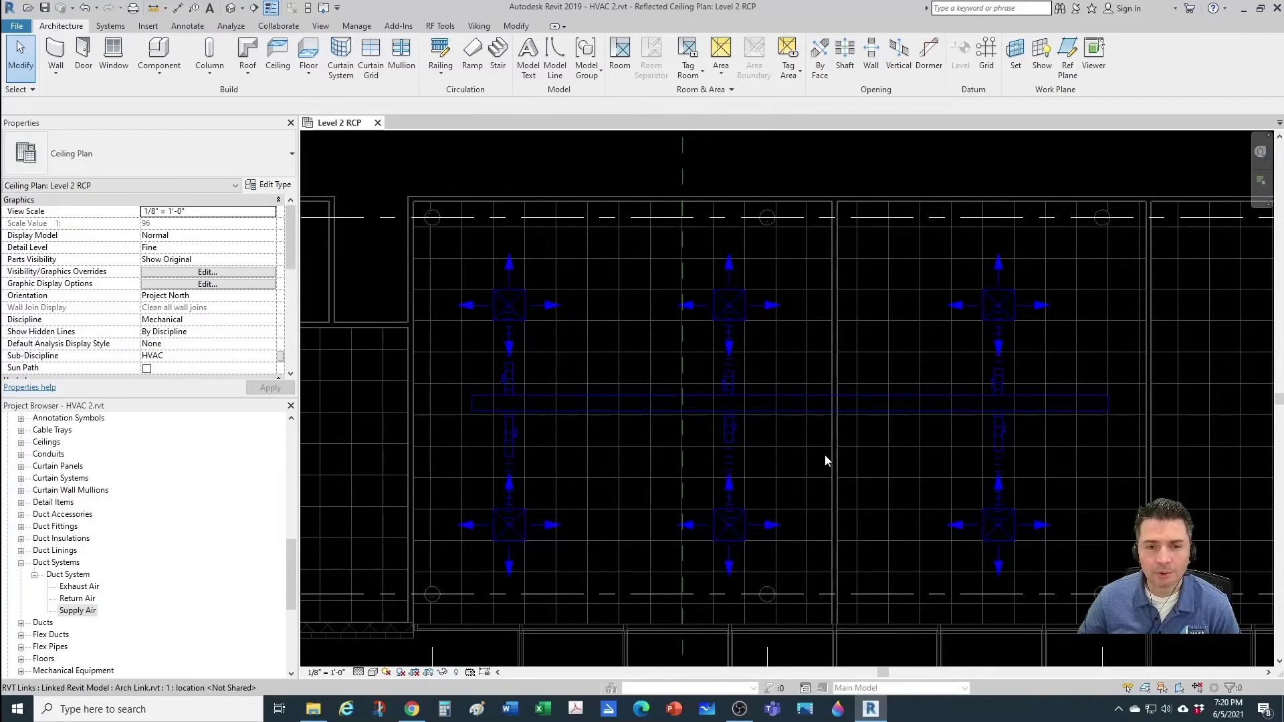
pyautogui.click(819, 412)
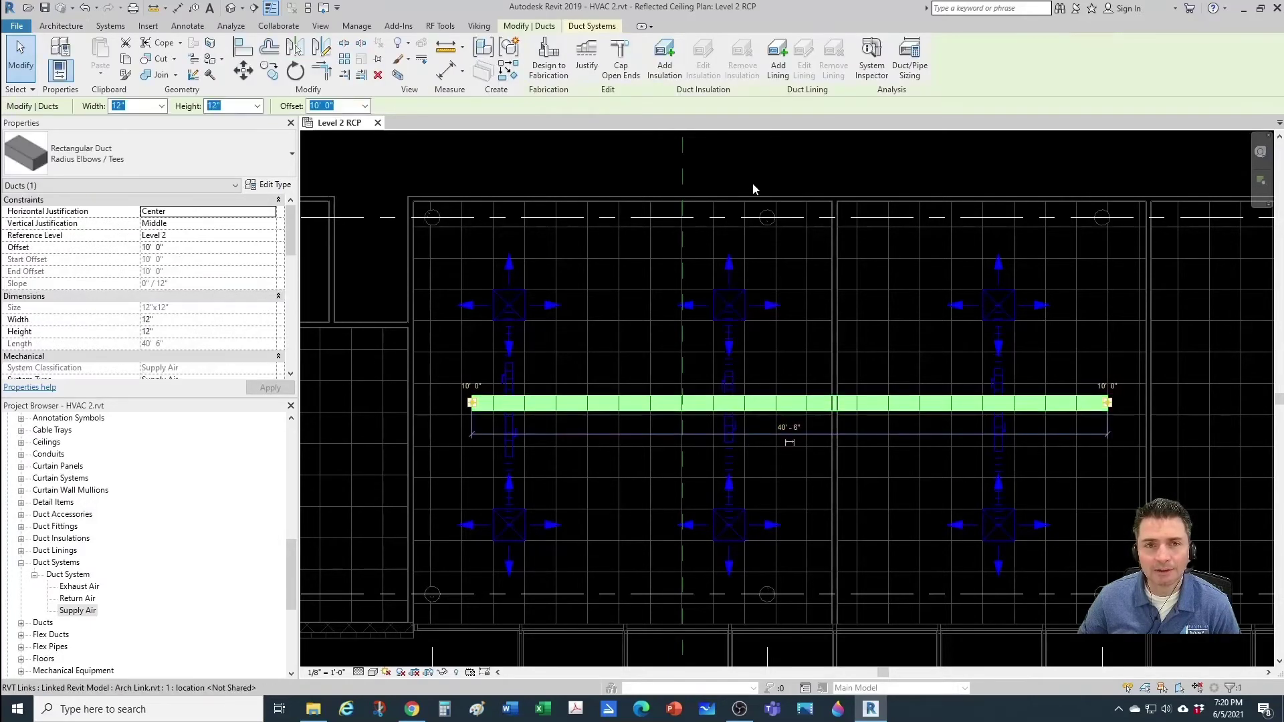
pyautogui.click(621, 56)
pyautogui.click(731, 407)
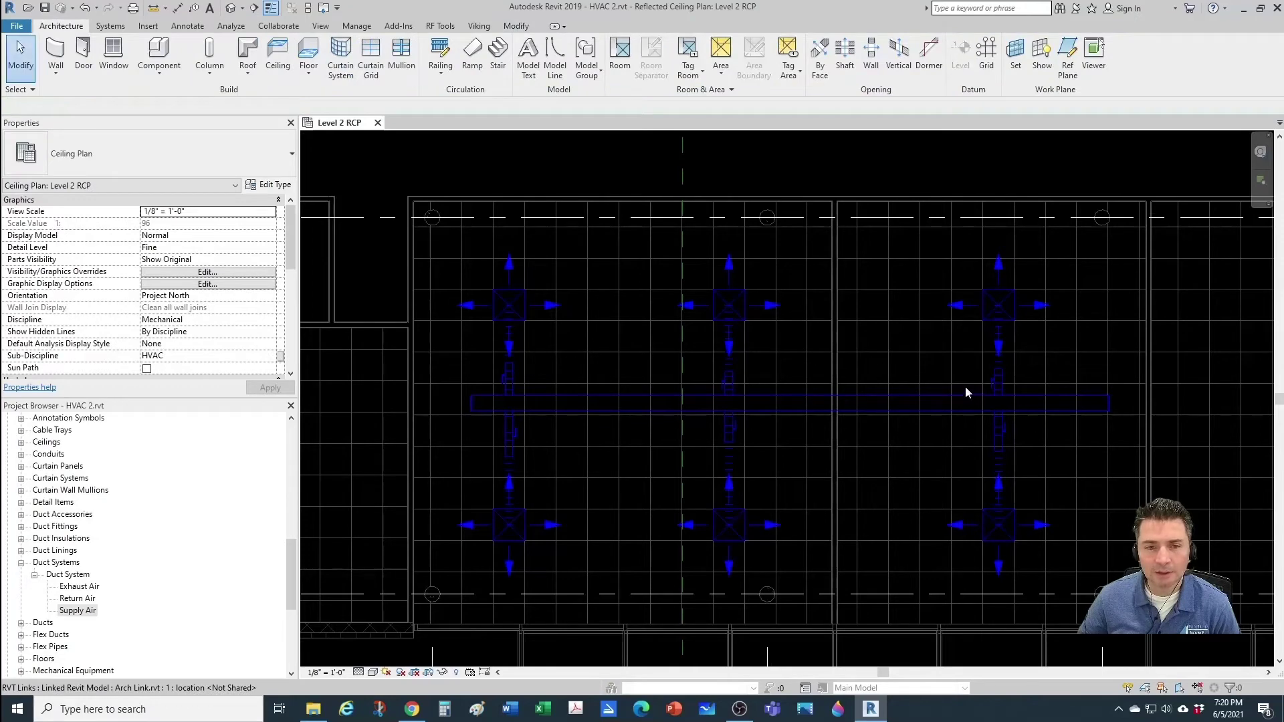
pyautogui.scroll(2, 1098, 384)
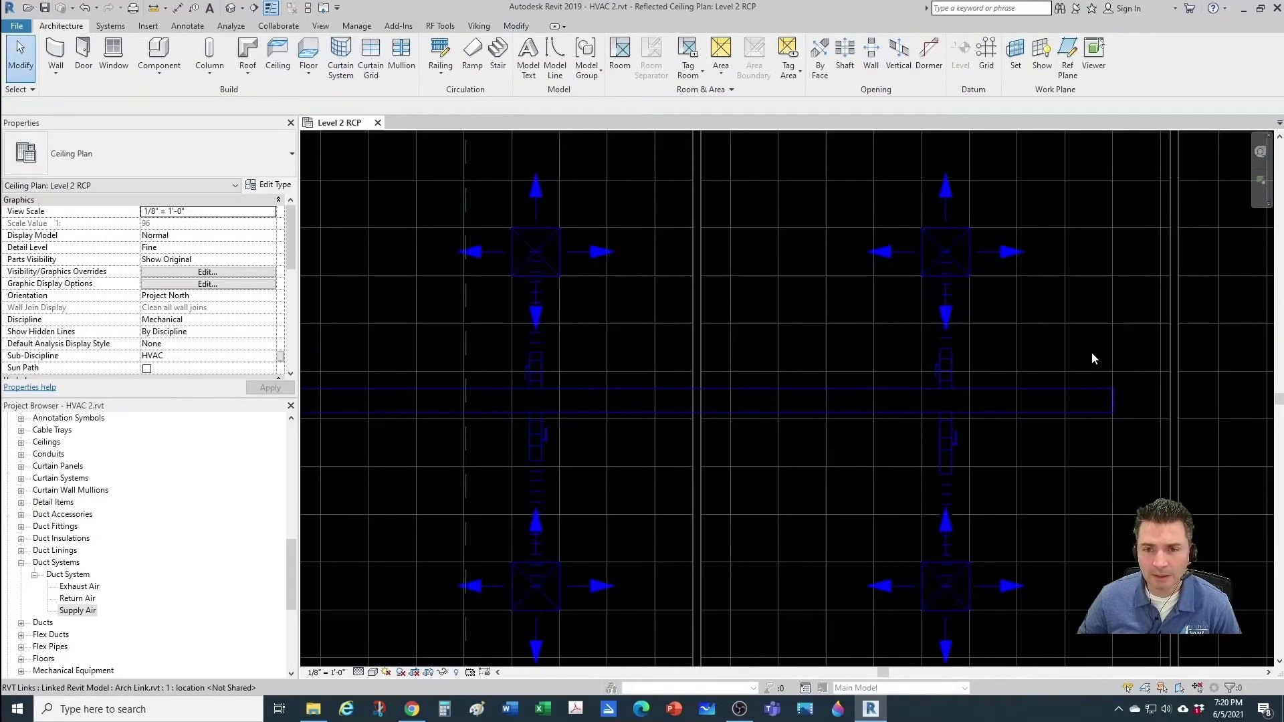
pyautogui.moveTo(1092, 352); pyautogui.dragTo(1145, 452)
pyautogui.scroll(-3, 1103, 446)
pyautogui.moveTo(1082, 456); pyautogui.dragTo(1031, 452, button='middle')
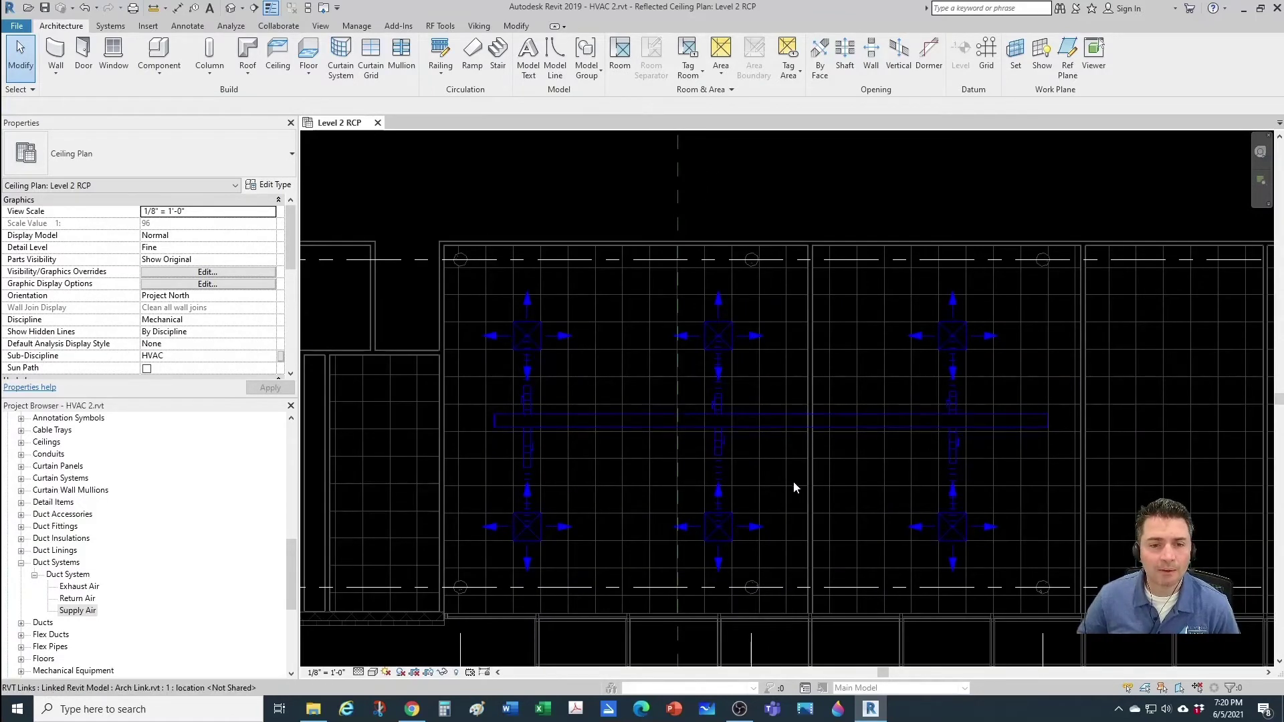
pyautogui.scroll(1, 793, 480)
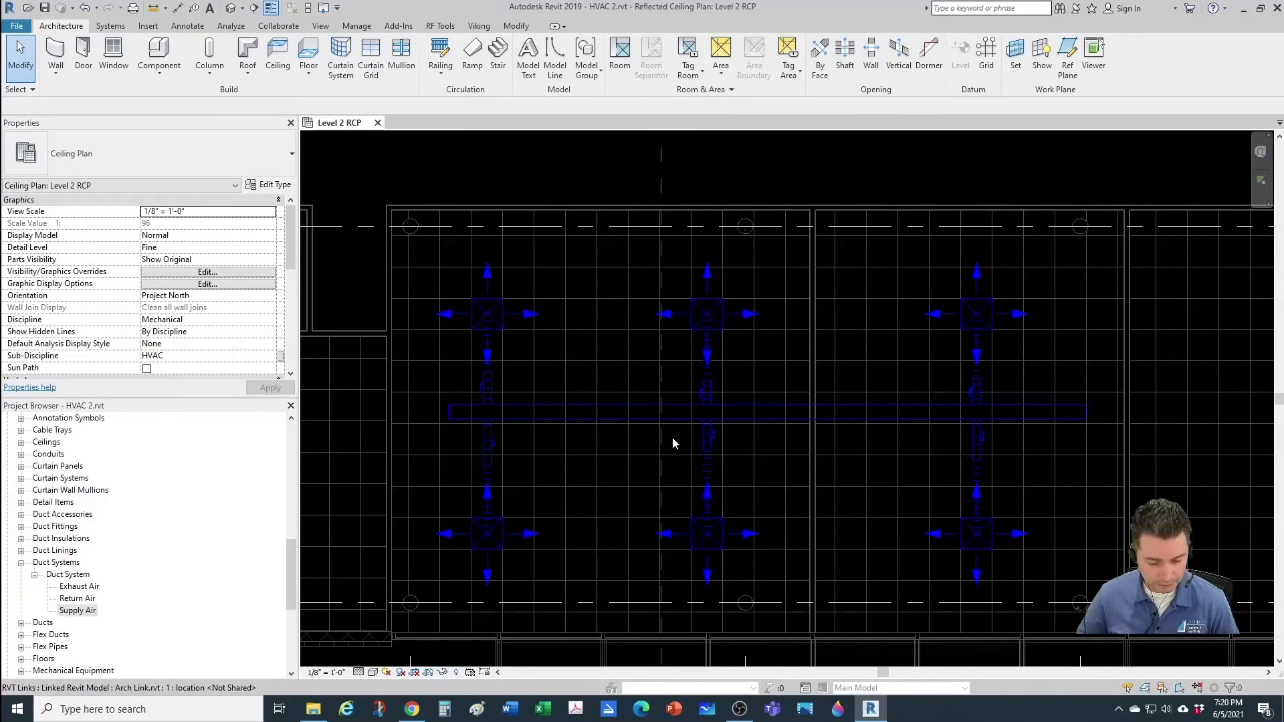
# Use SL to split the trunk duct just left of the middle and right branch tees.
pyautogui.press('s')
pyautogui.press('l')
pyautogui.scroll(1, 672, 437)
pyautogui.scroll(1, 679, 433)
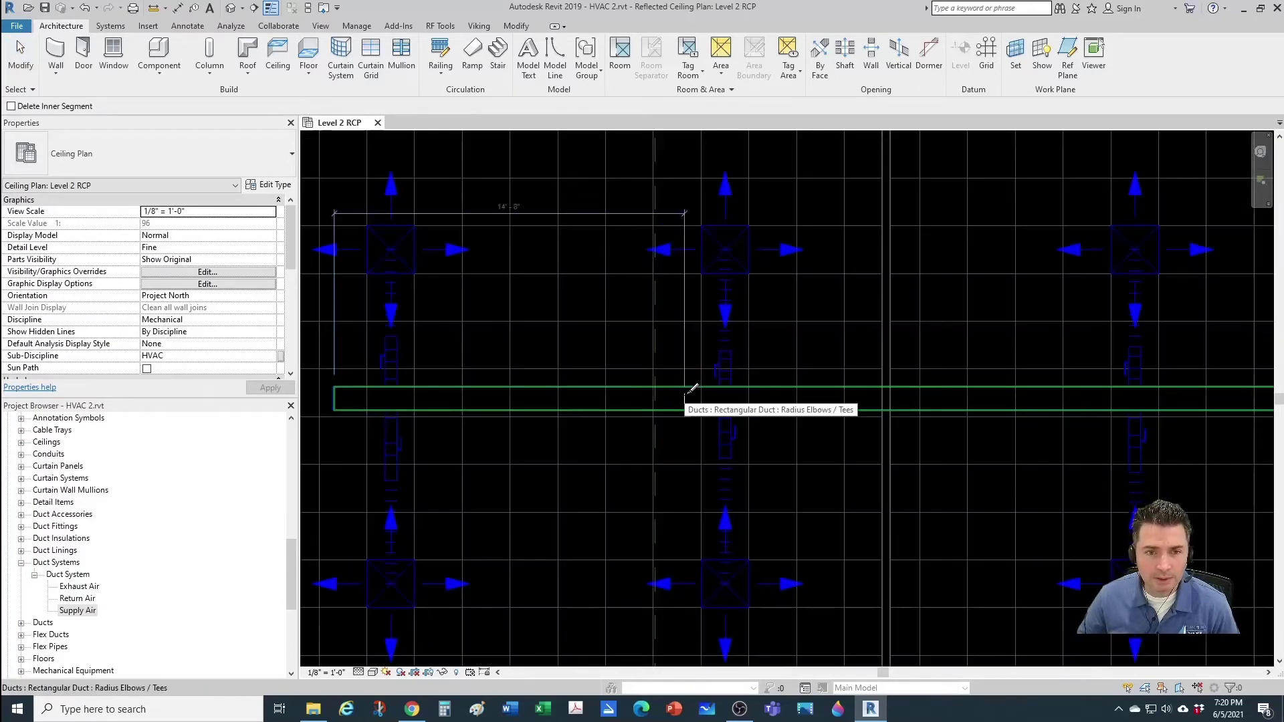
pyautogui.click(685, 399)
pyautogui.scroll(-1, 689, 444)
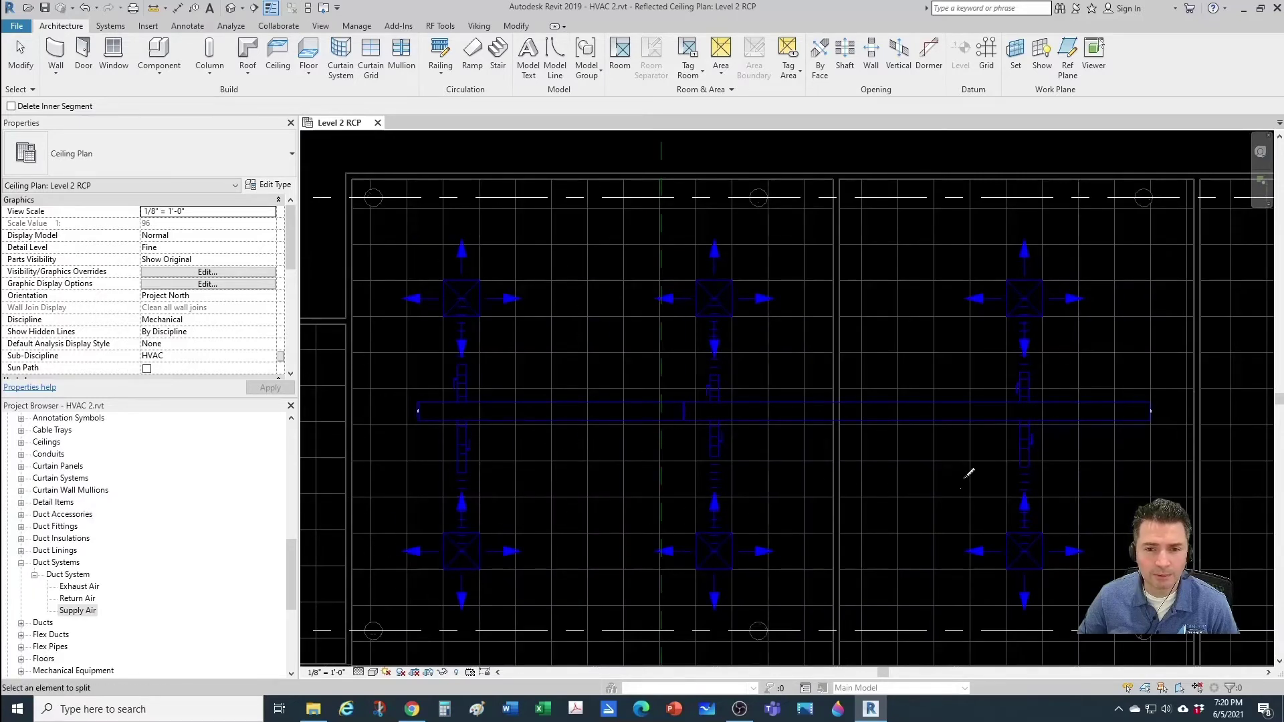
pyautogui.click(1000, 408)
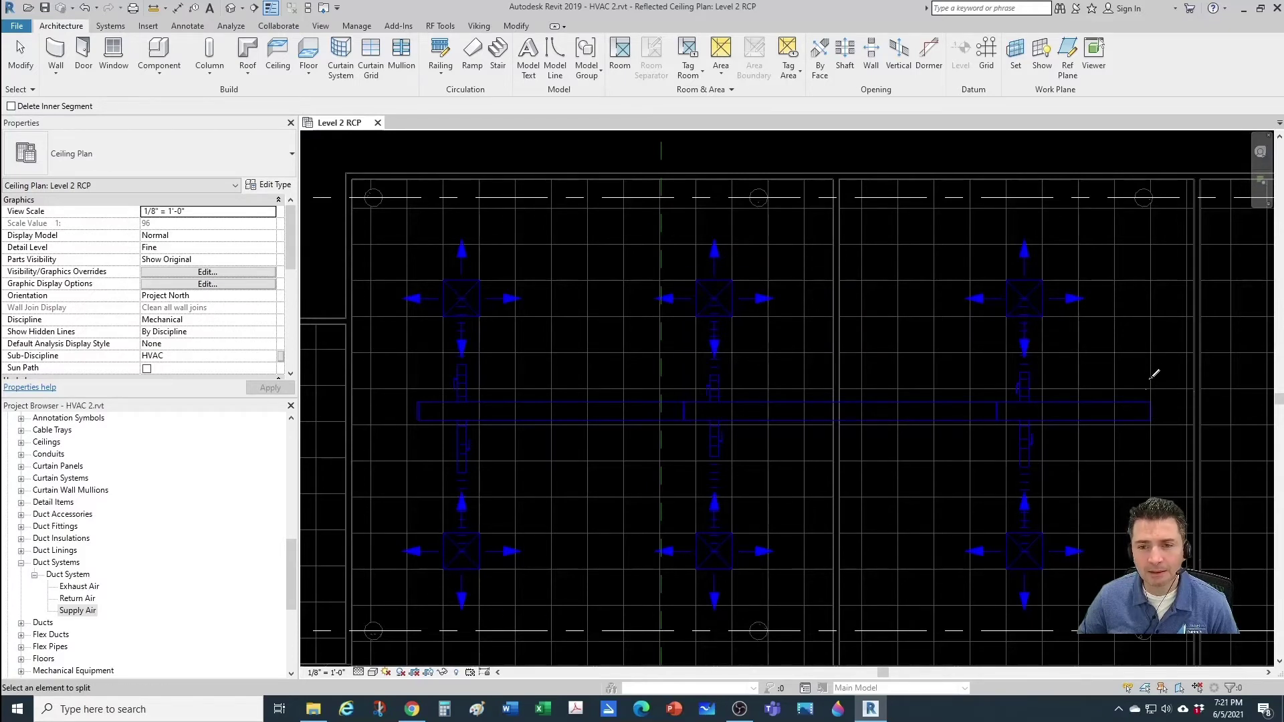
pyautogui.scroll(2, 1112, 396)
pyautogui.scroll(-3, 1117, 398)
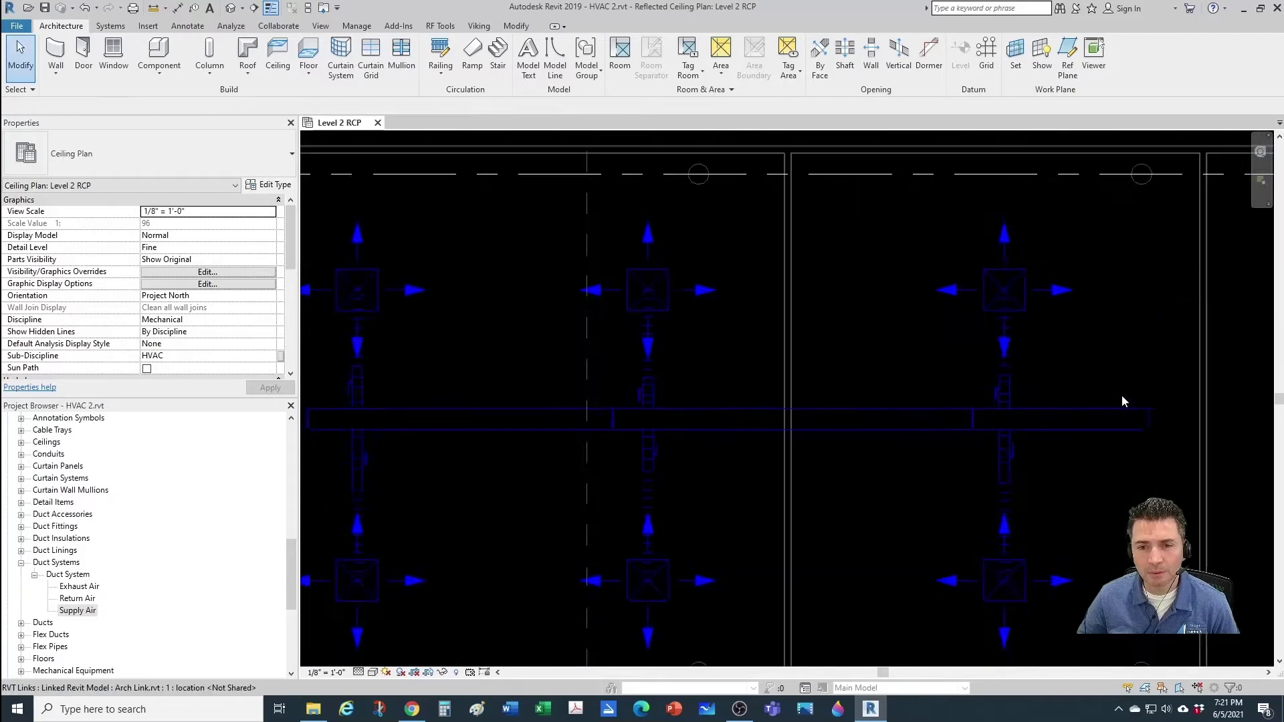
pyautogui.press('Escape')
pyautogui.scroll(1, 1123, 396)
pyautogui.scroll(-3, 1122, 394)
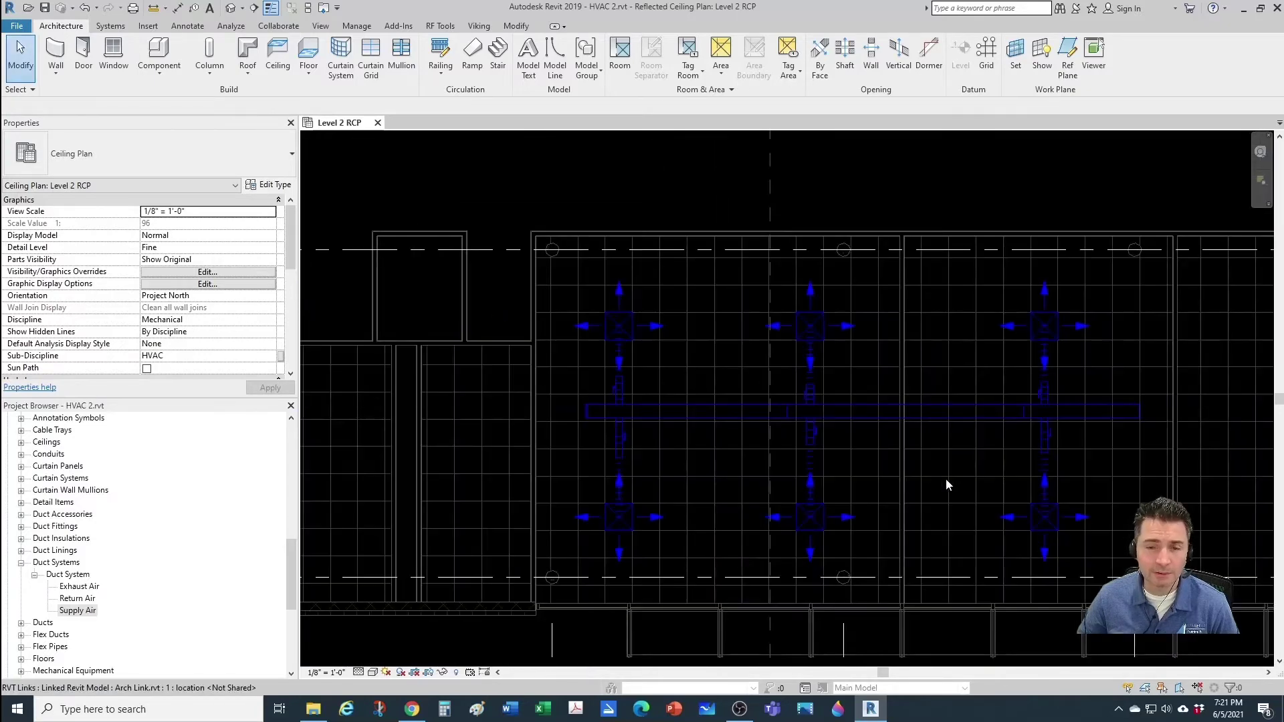
pyautogui.scroll(2, 896, 501)
pyautogui.moveTo(896, 501); pyautogui.dragTo(842, 501, button='middle')
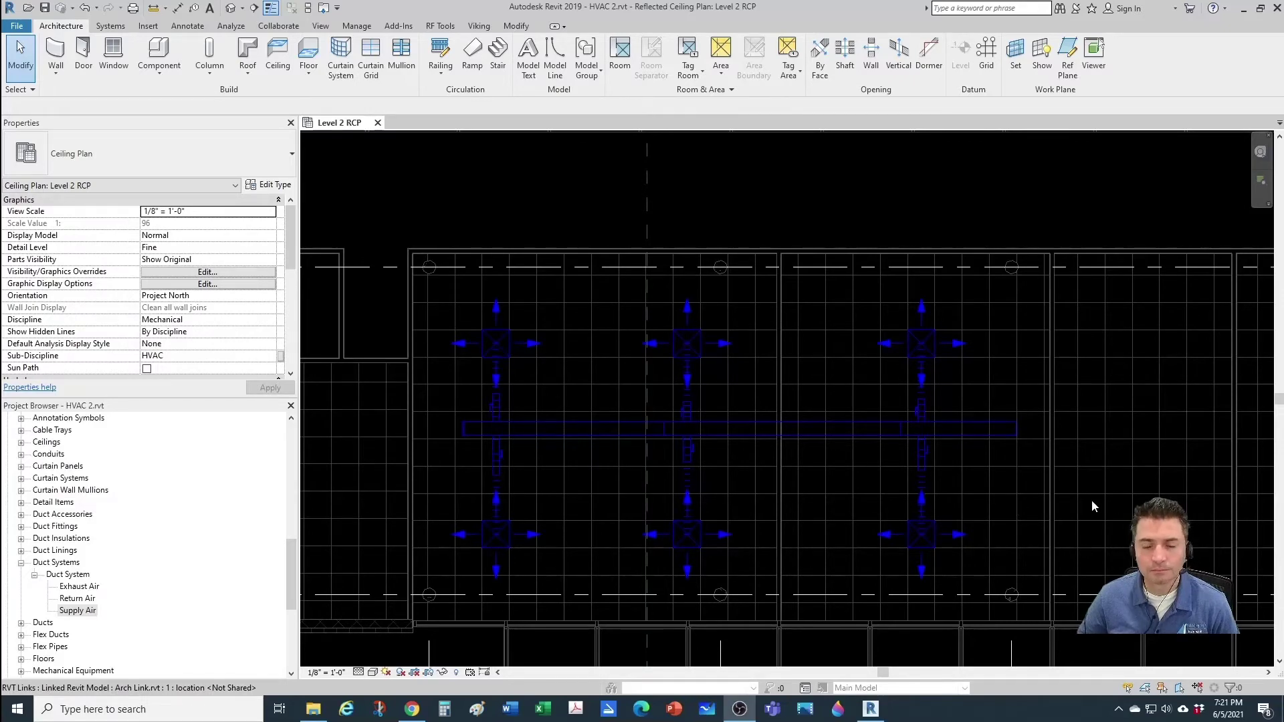
# Tab-select the whole supply duct network and open Duct/Pipe Sizing.
pyautogui.scroll(1, 981, 459)
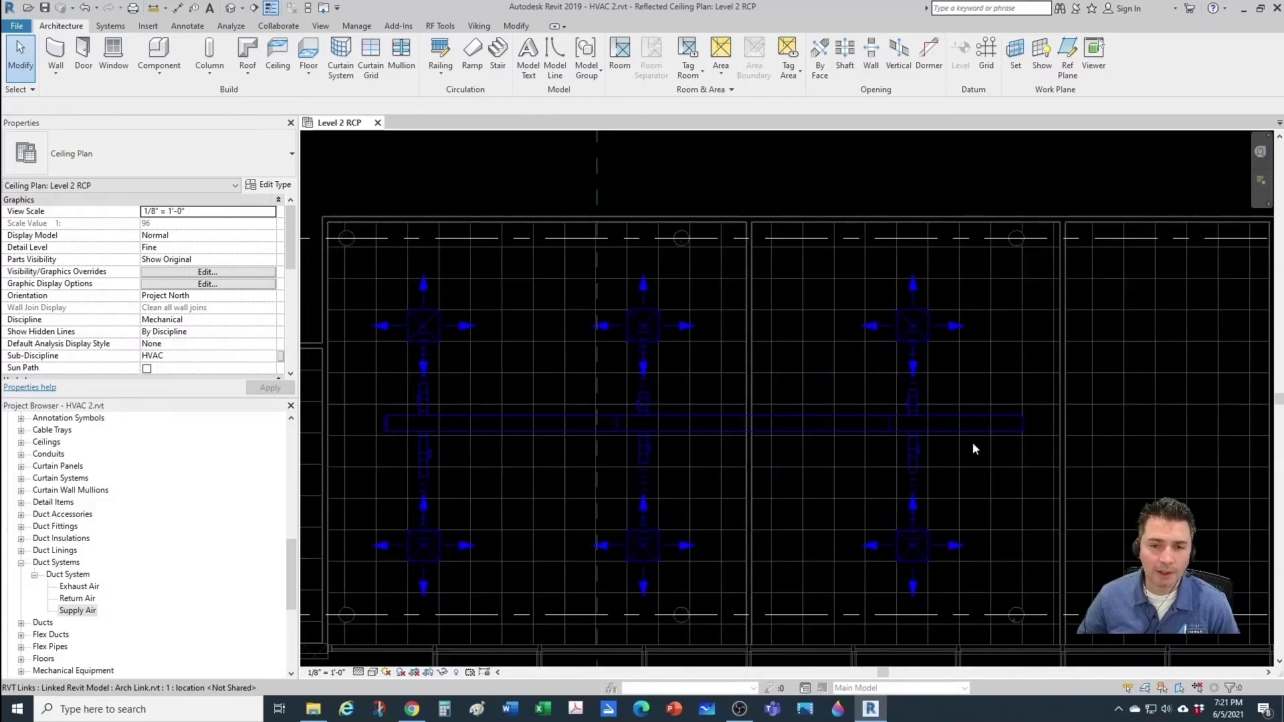
pyautogui.press('Tab')
pyautogui.press('Tab')
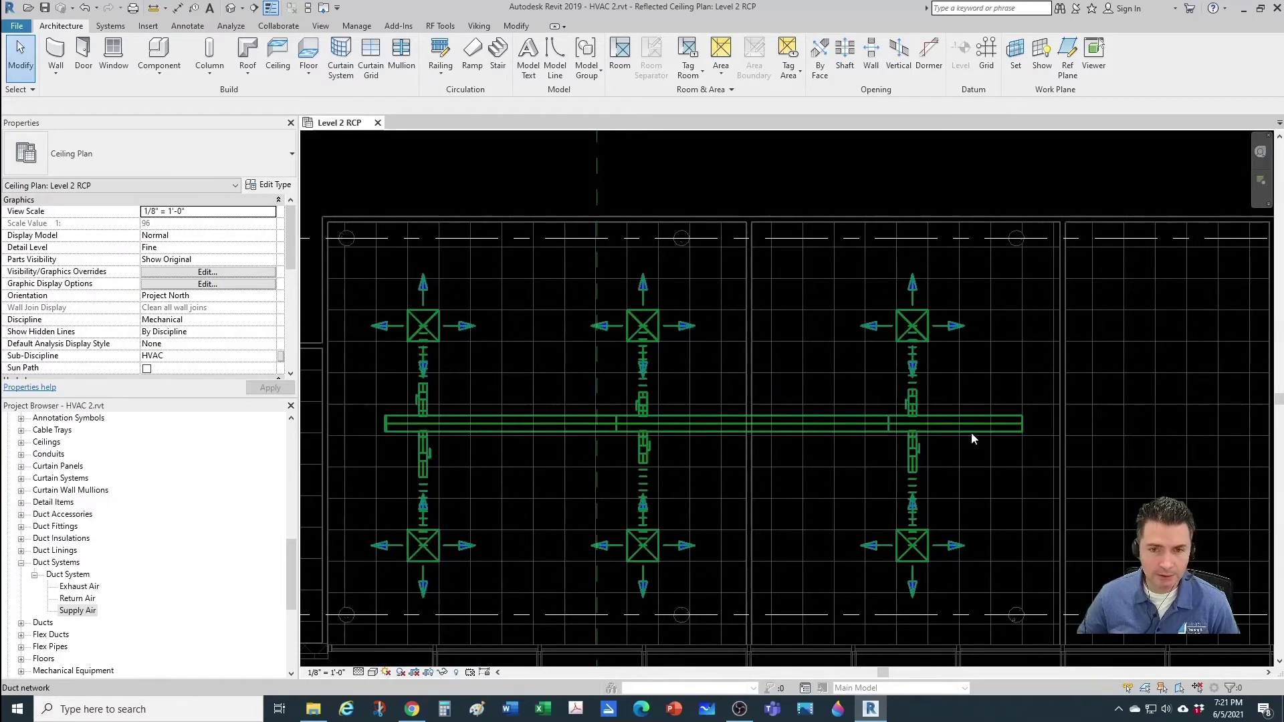
pyautogui.click(973, 439)
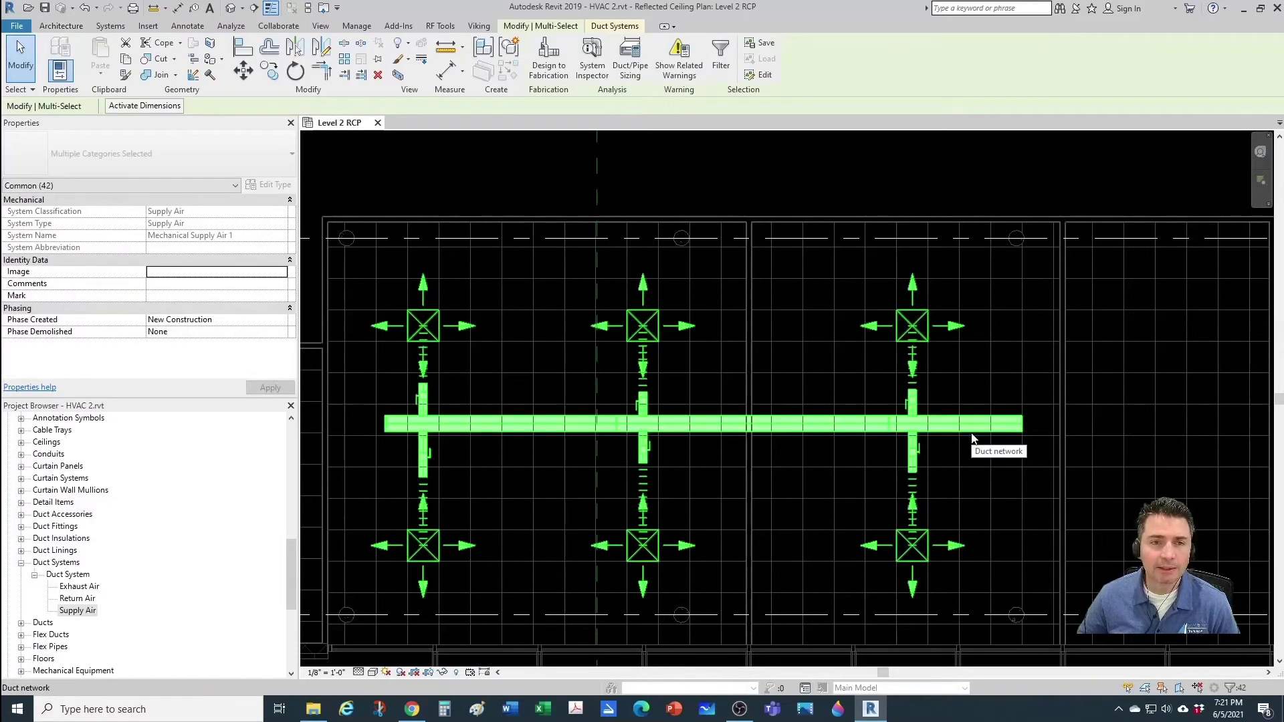
pyautogui.click(628, 69)
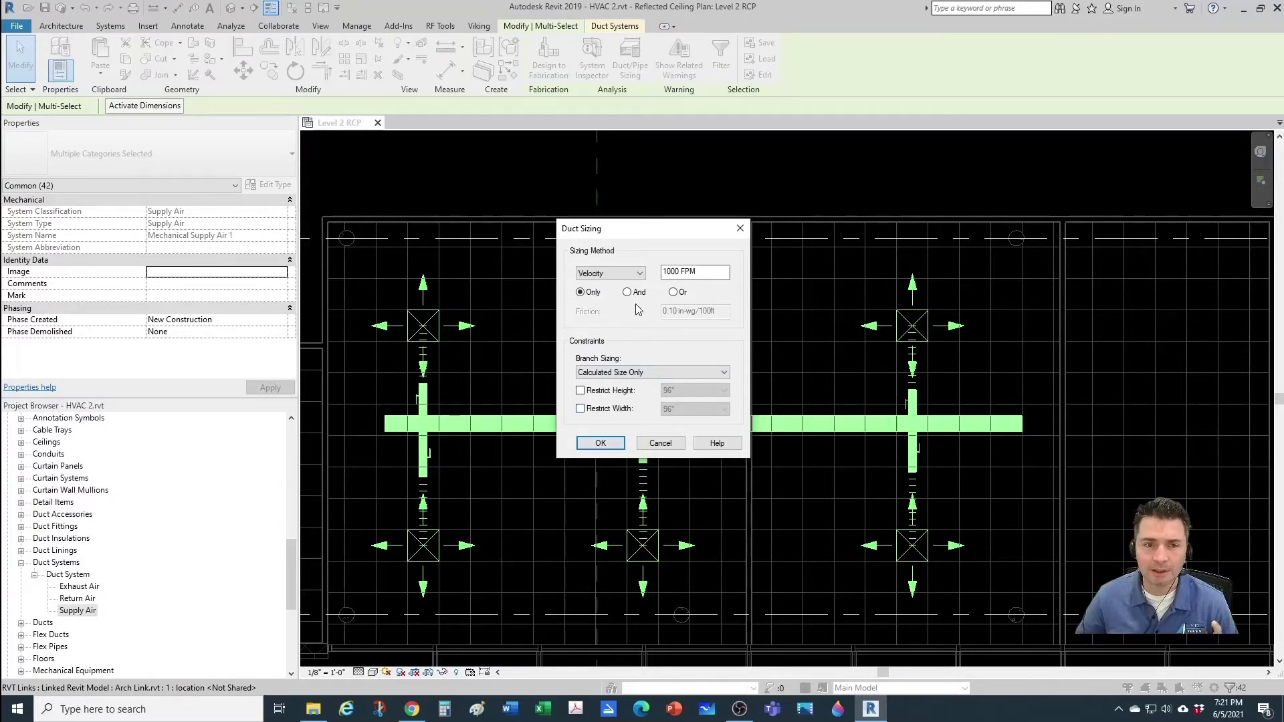
# Size by Friction at 0.08 in-wg/100ft, or Velocity at 1000 FPM.
pyautogui.click(640, 275)
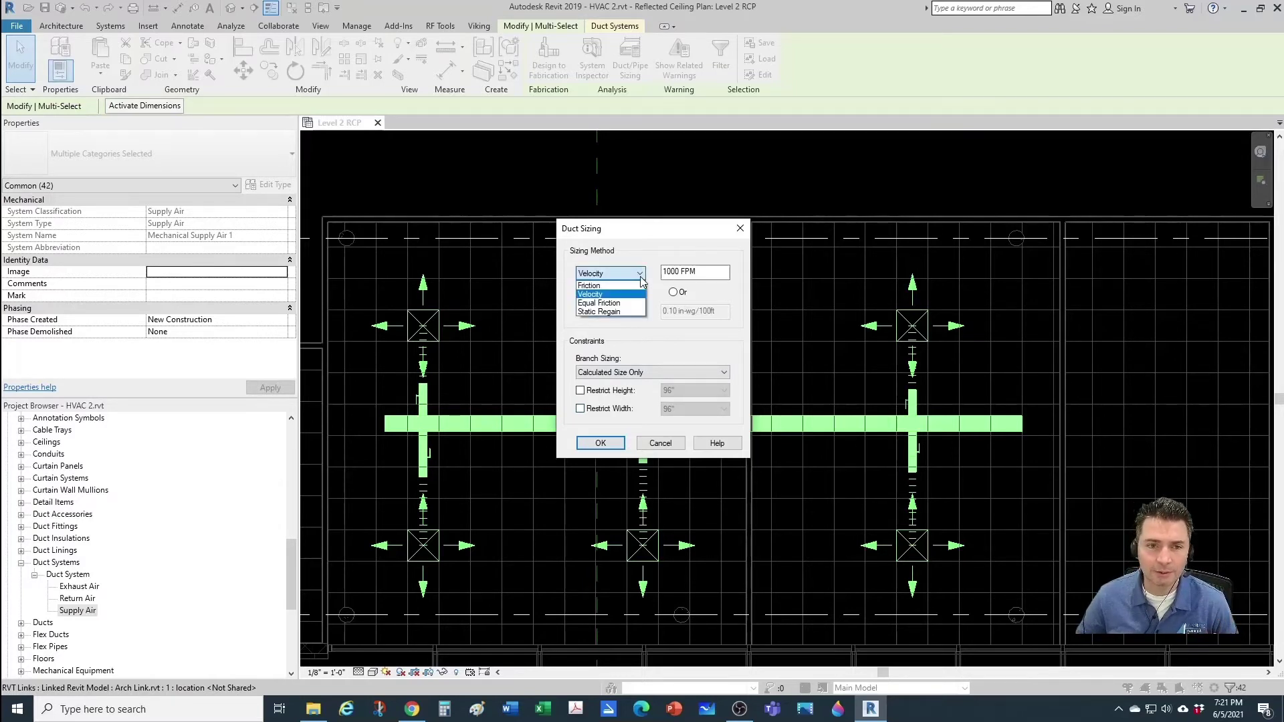
pyautogui.click(590, 286)
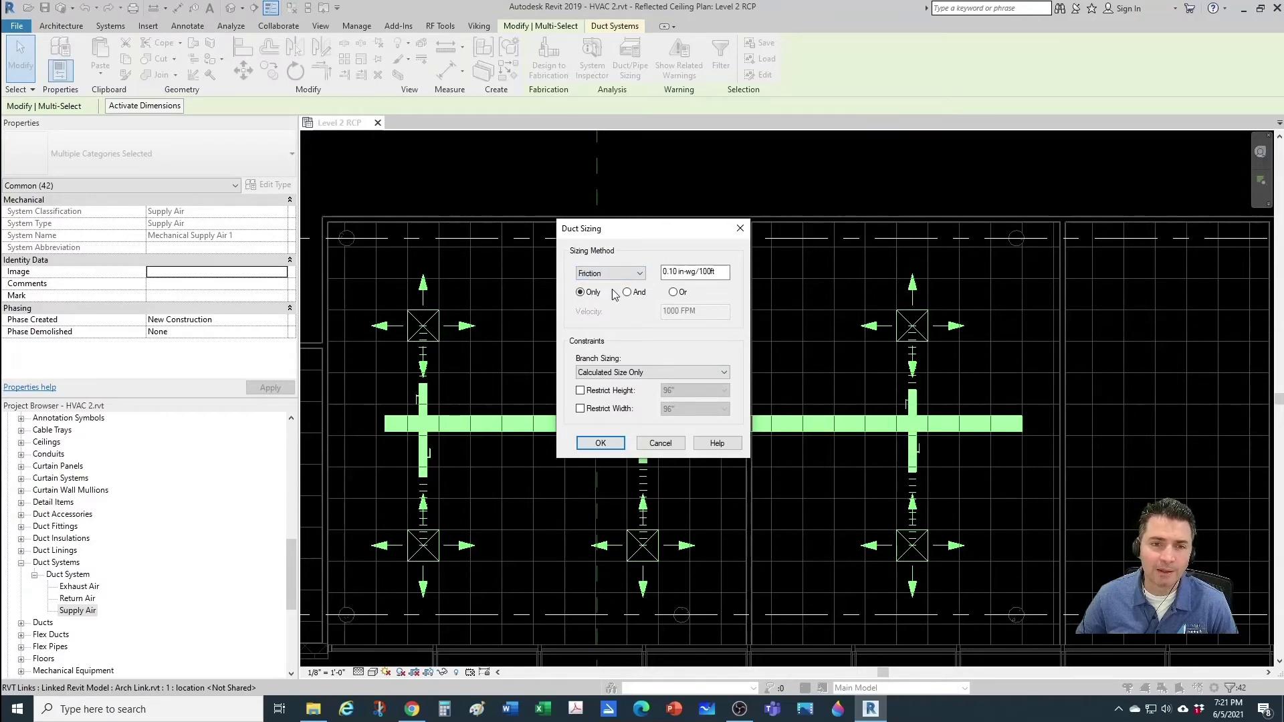
pyautogui.click(676, 272)
pyautogui.press('BackSpace')
pyautogui.press('BackSpace')
pyautogui.write('08')
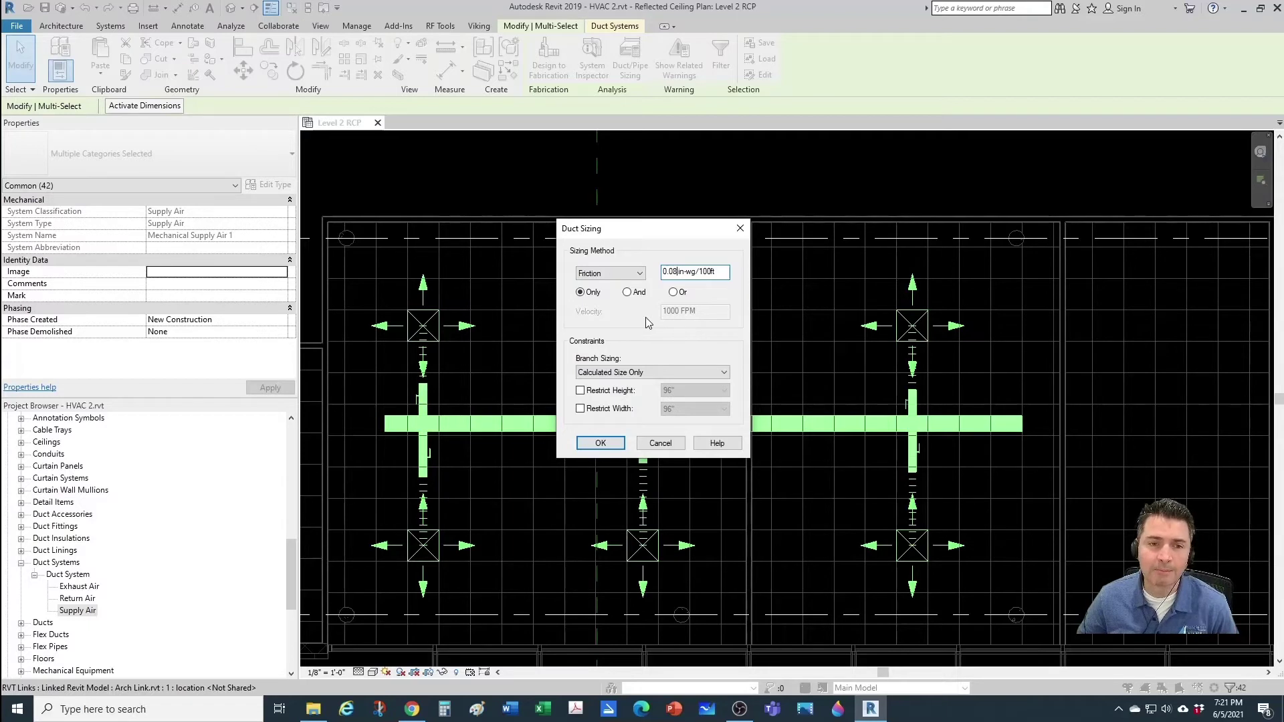
pyautogui.click(627, 292)
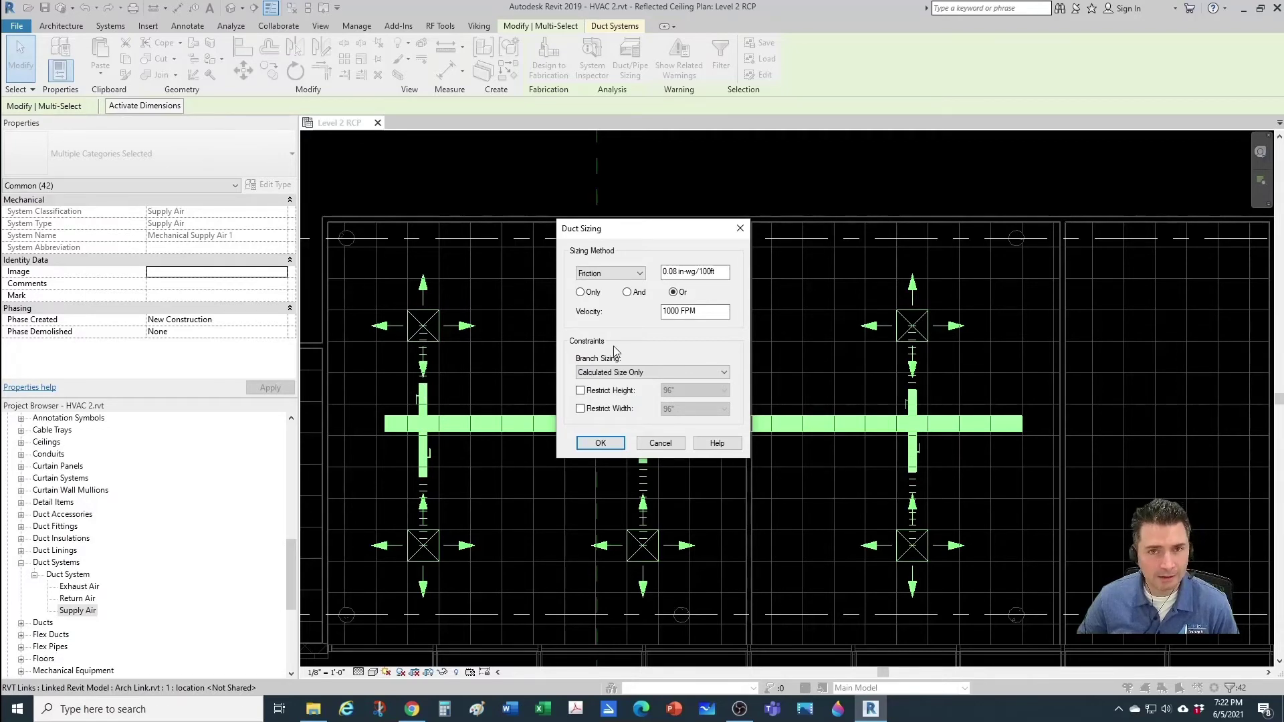
pyautogui.click(620, 374)
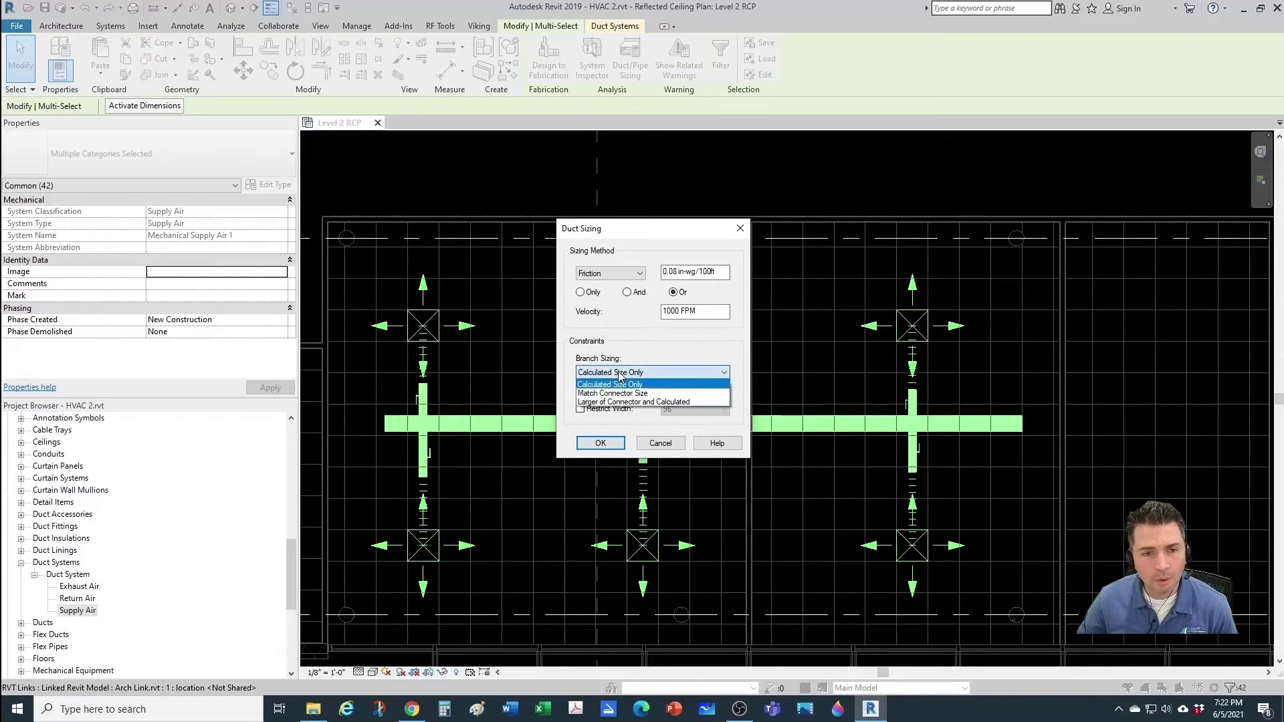
pyautogui.click(614, 393)
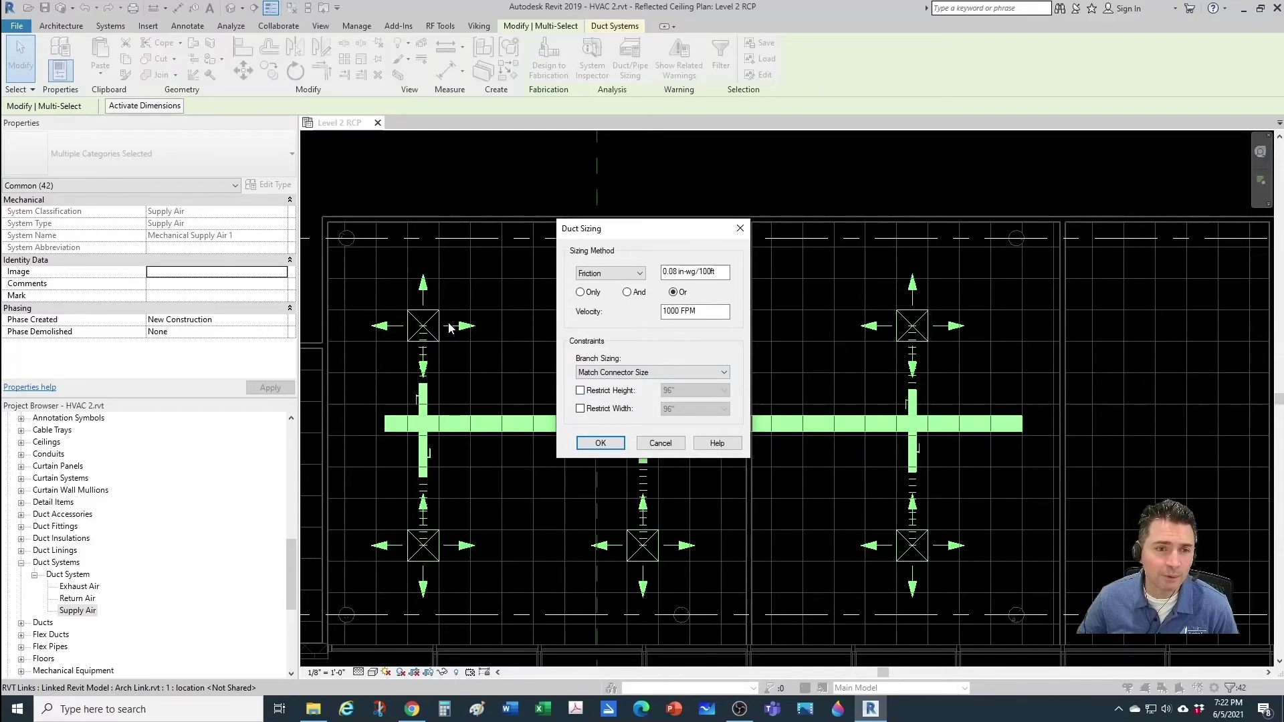
pyautogui.click(615, 373)
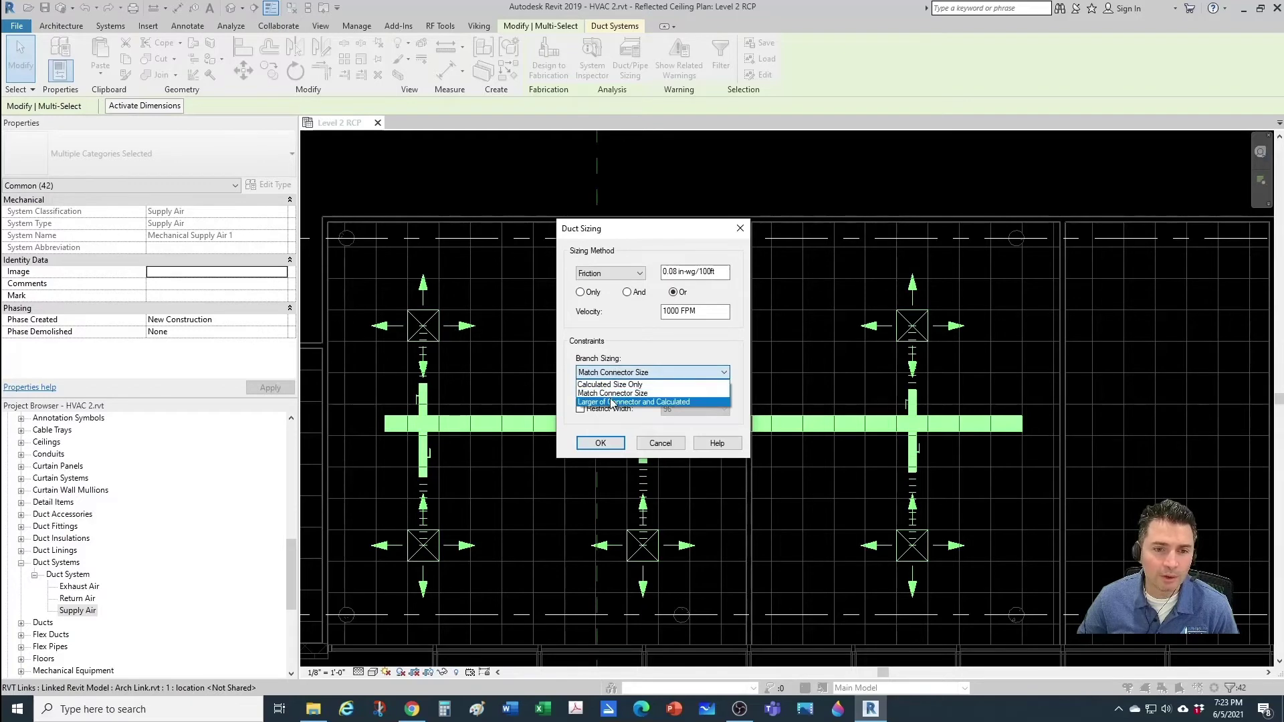
pyautogui.click(606, 402)
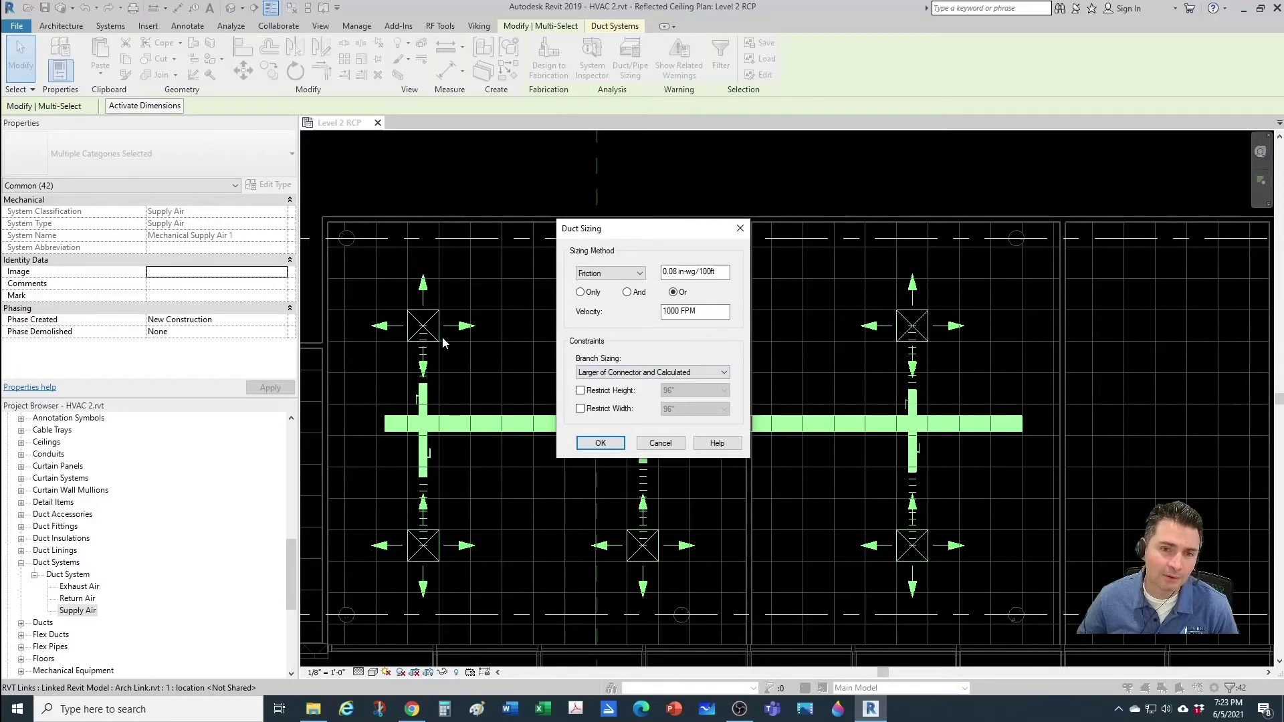
pyautogui.click(617, 374)
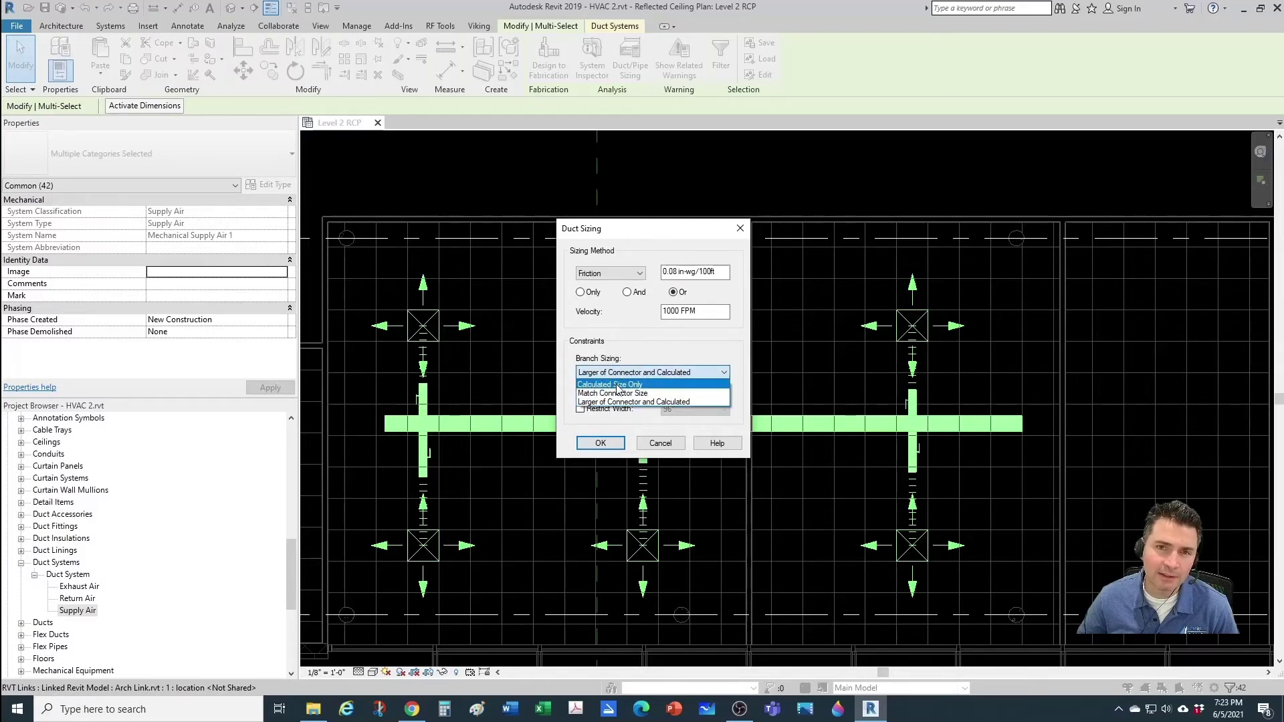
pyautogui.click(617, 385)
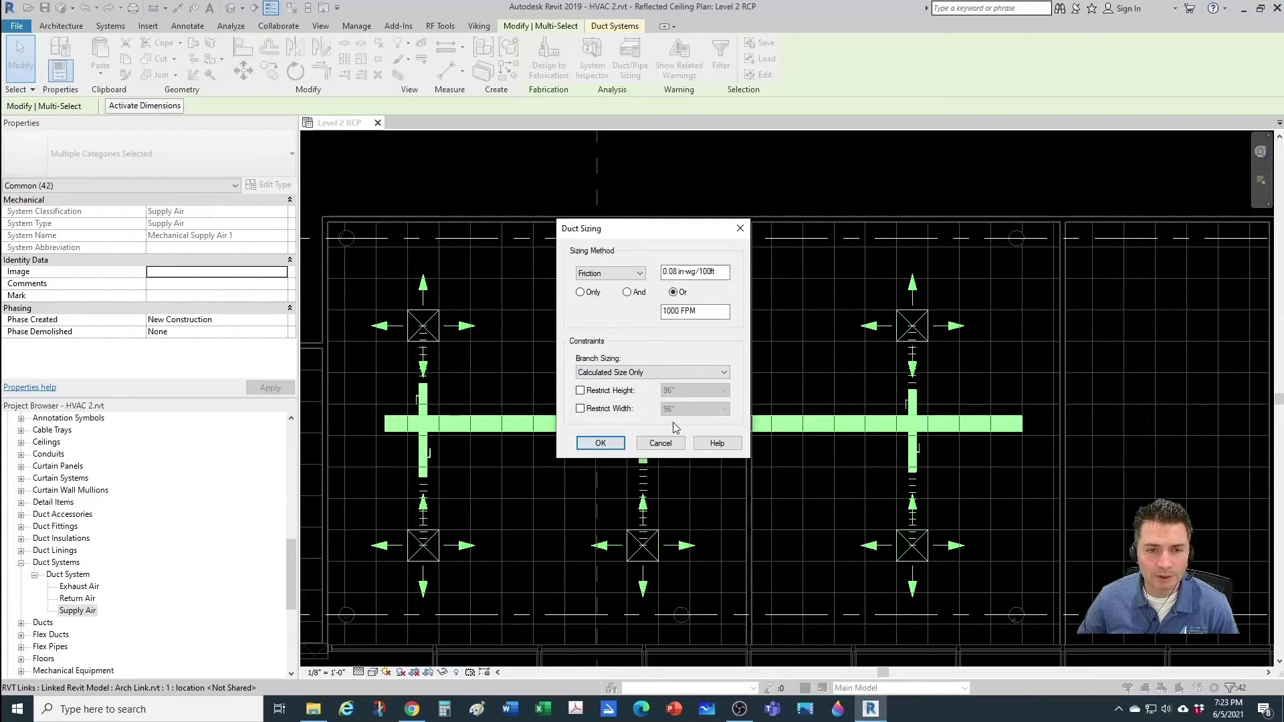
# Restrict duct height to 12 inches and apply the sizing to the network.
pyautogui.click(580, 390)
pyautogui.click(722, 391)
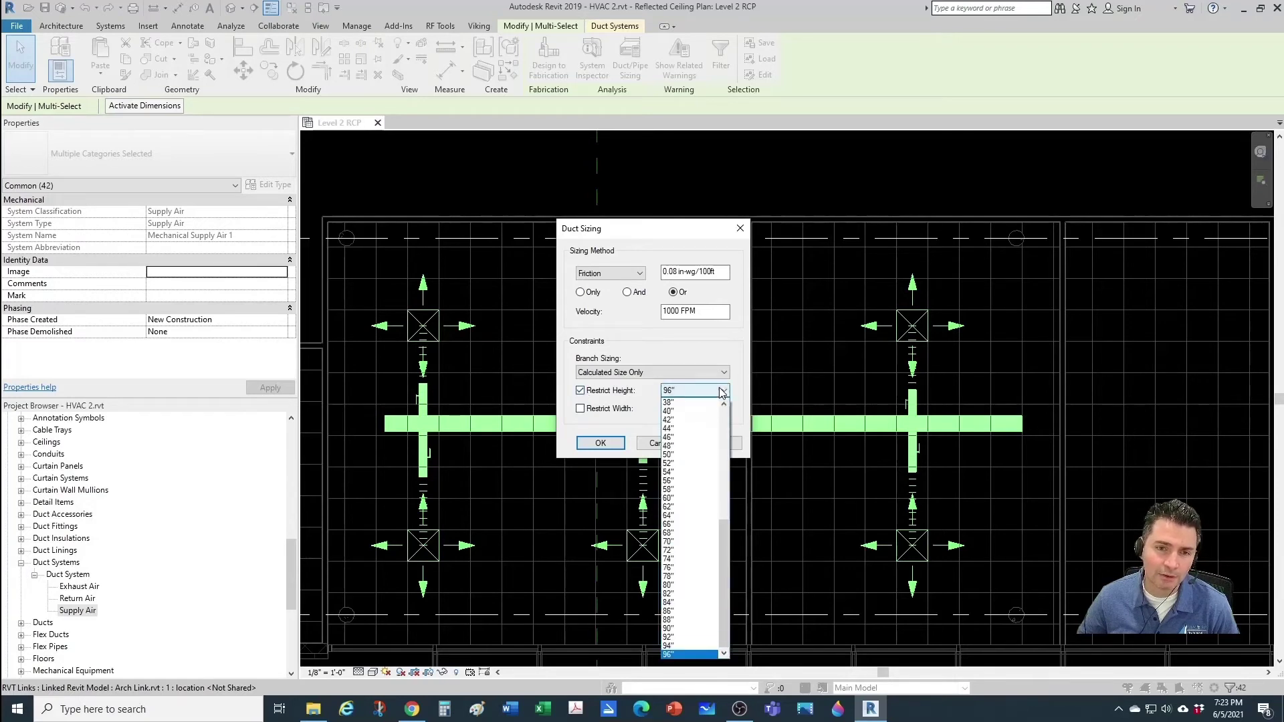
pyautogui.moveTo(724, 537); pyautogui.dragTo(727, 458)
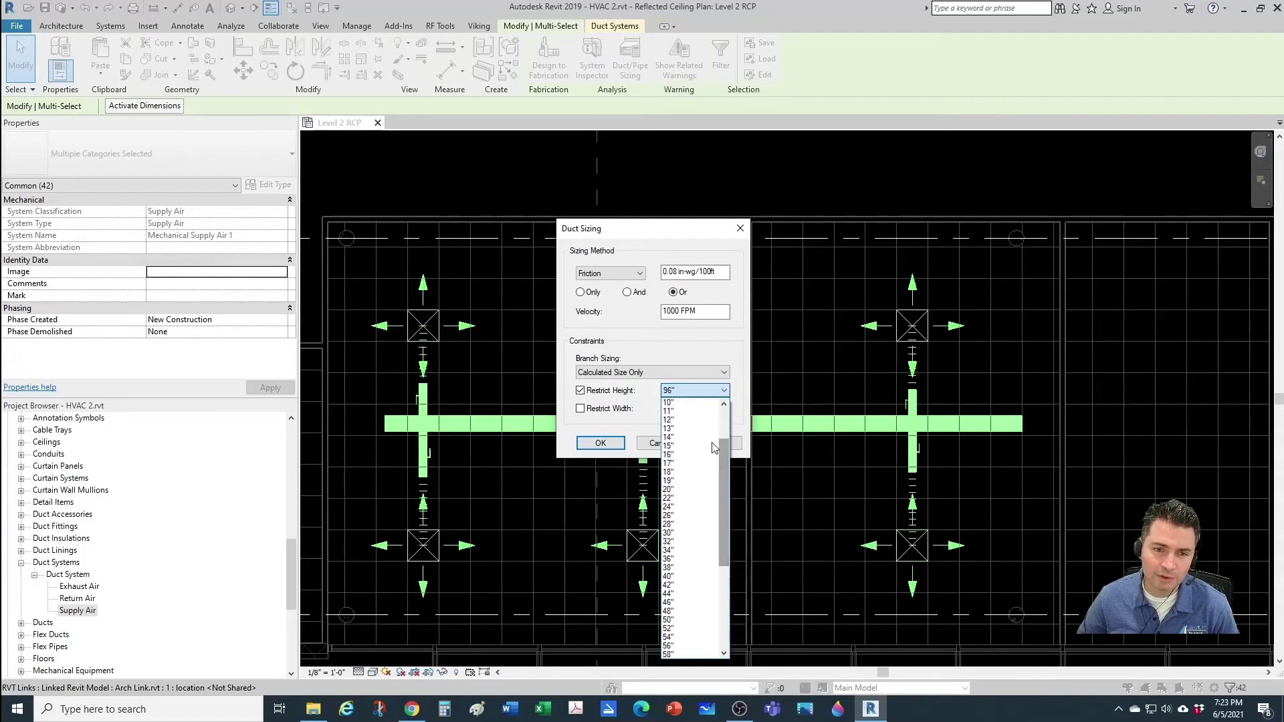
pyautogui.click(688, 420)
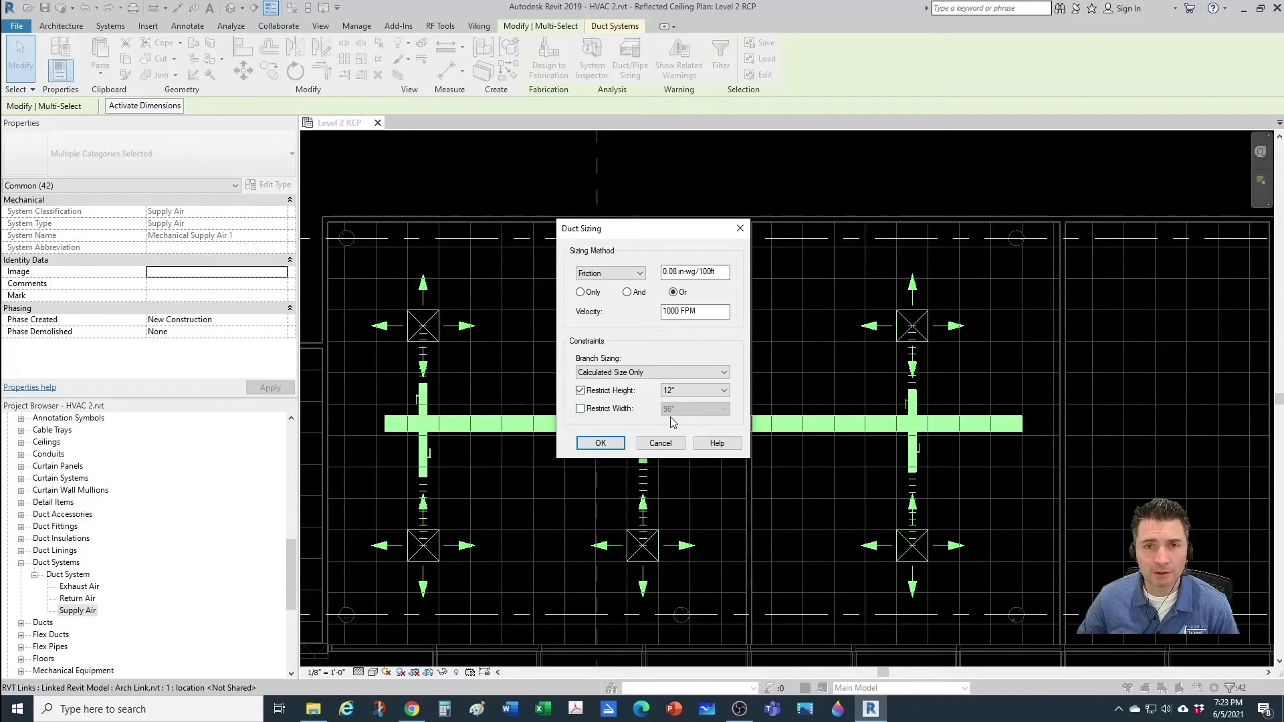
pyautogui.click(600, 444)
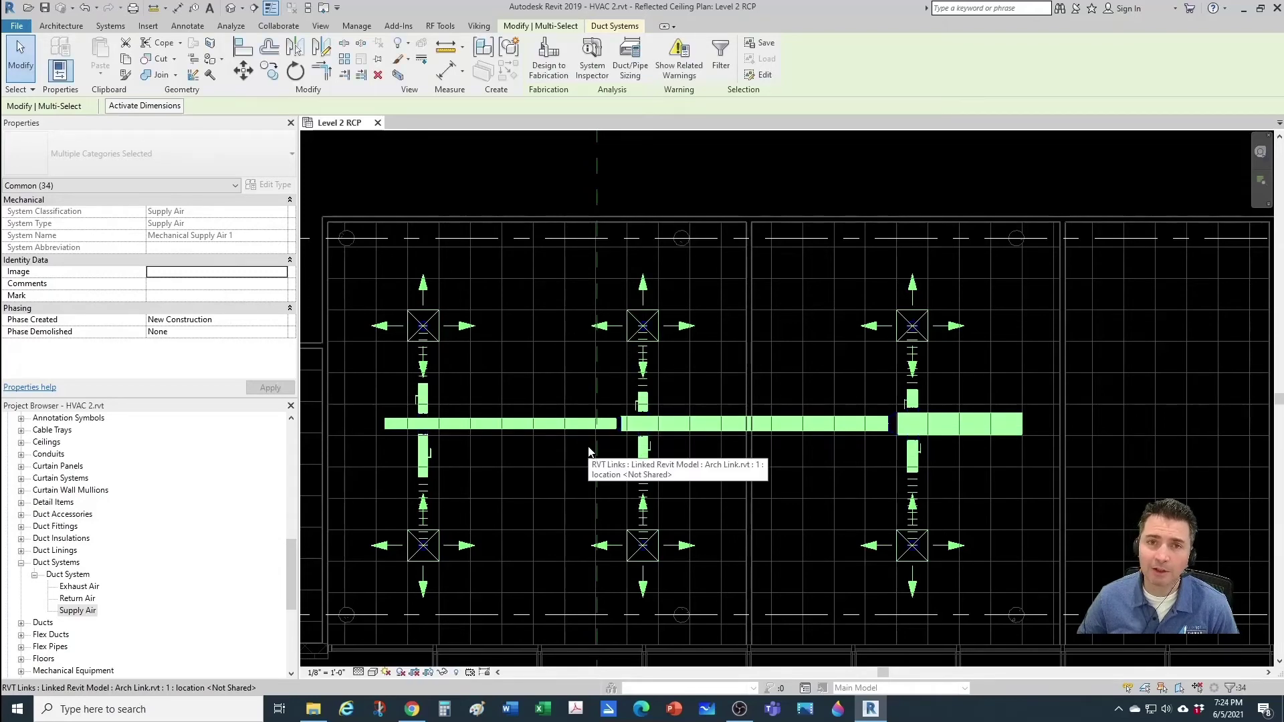
# Deselect the ducts and pan the ceiling plan to review the resized trunk sections.
pyautogui.press('Escape')
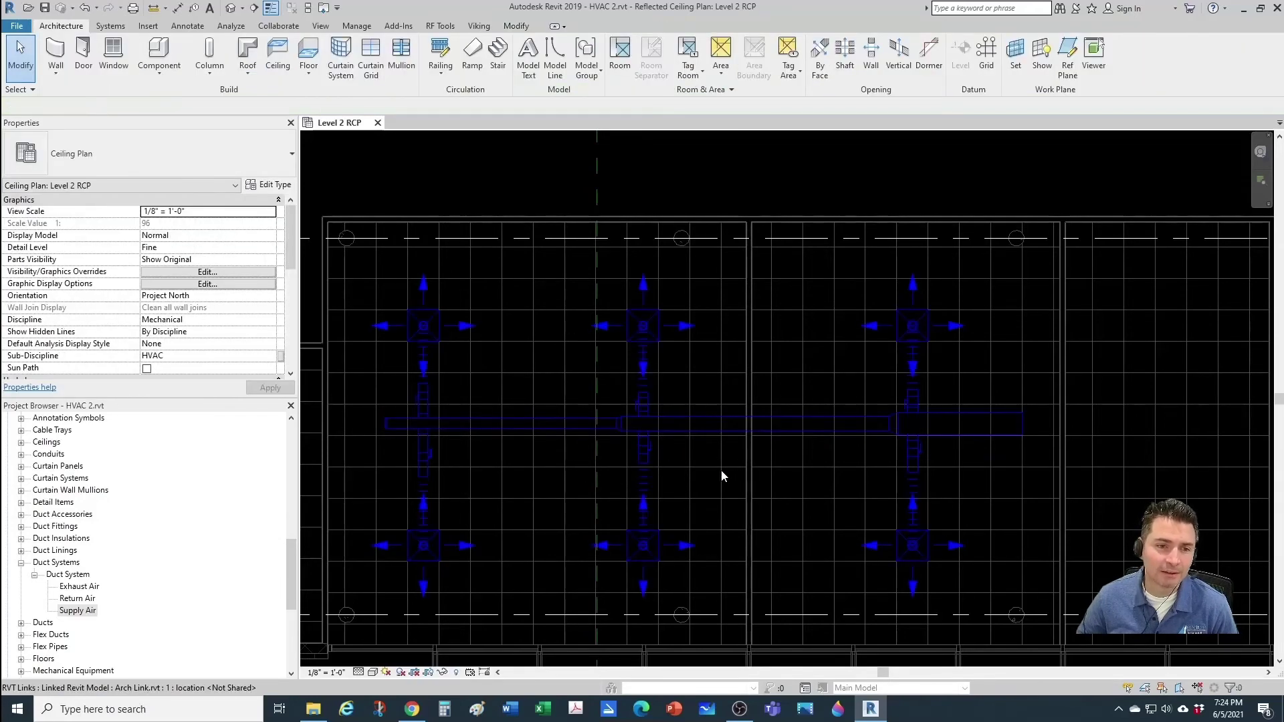
pyautogui.moveTo(730, 479); pyautogui.dragTo(746, 471, button='middle')
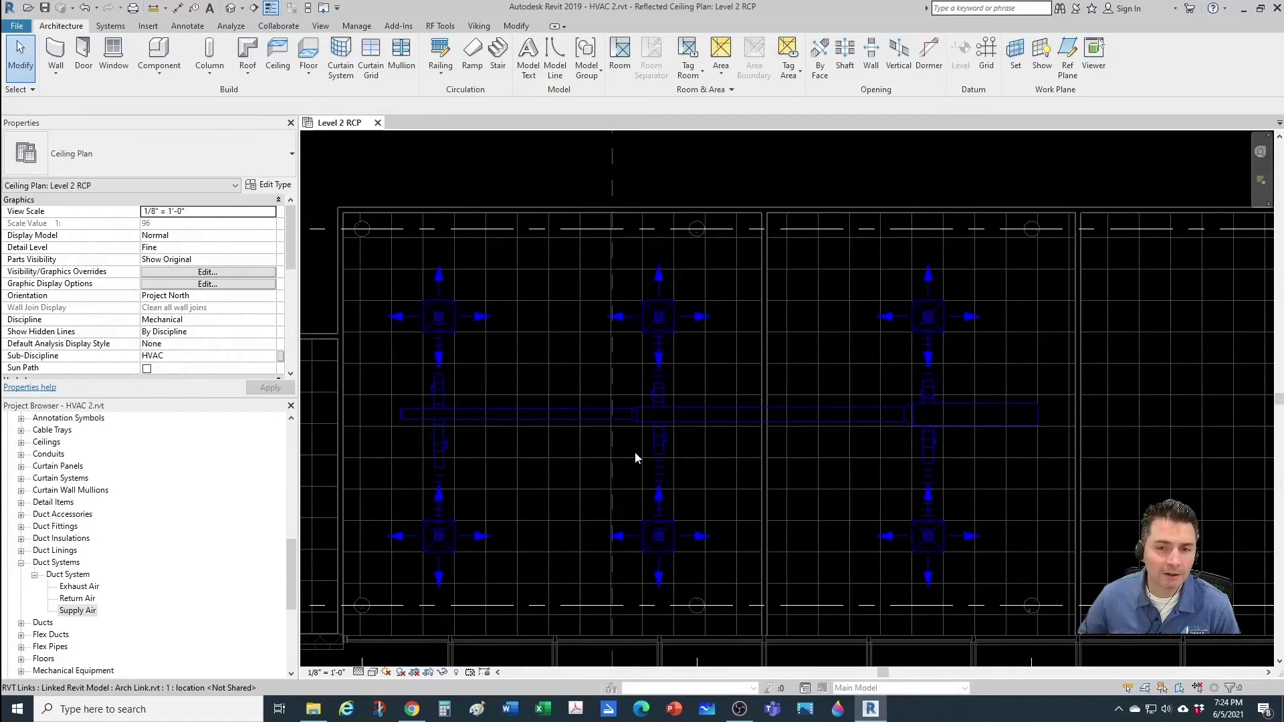
pyautogui.scroll(2, 556, 452)
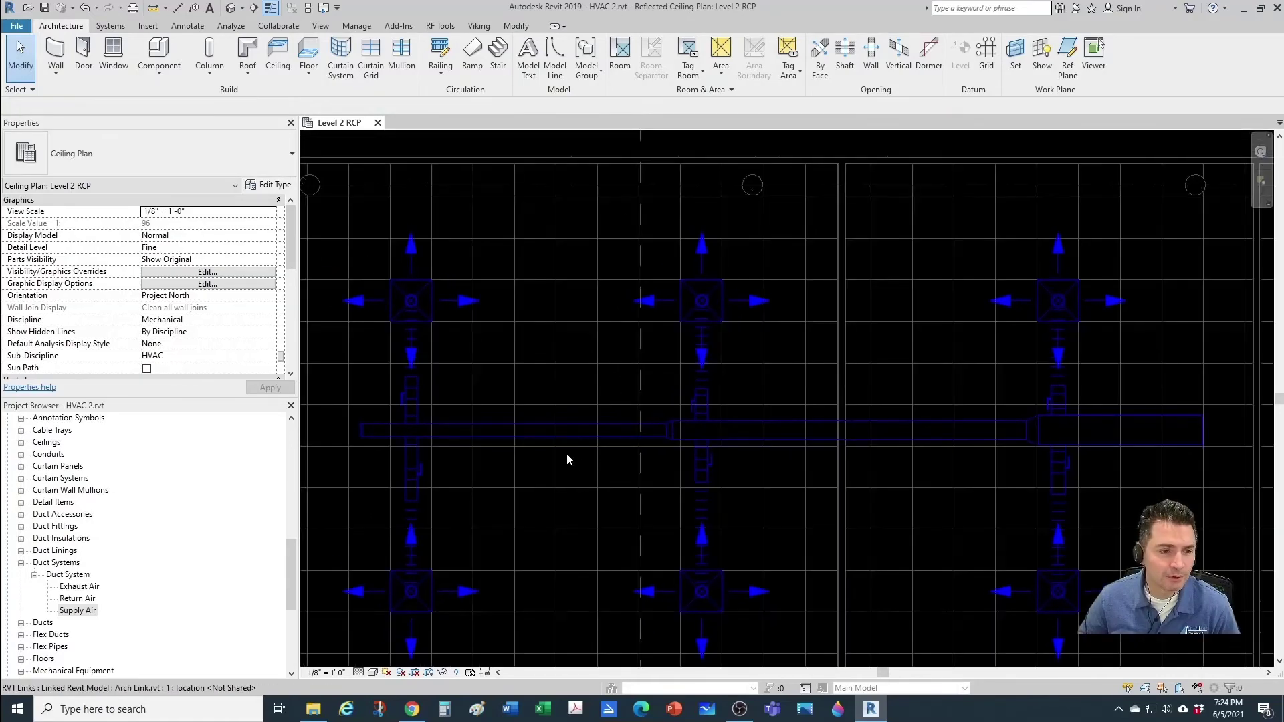
pyautogui.moveTo(292, 580); pyautogui.dragTo(294, 462)
# Open the {3D} view, preview it Shaded, then return to Wireframe.
pyautogui.click(81, 575)
pyautogui.doubleClick(81, 575)
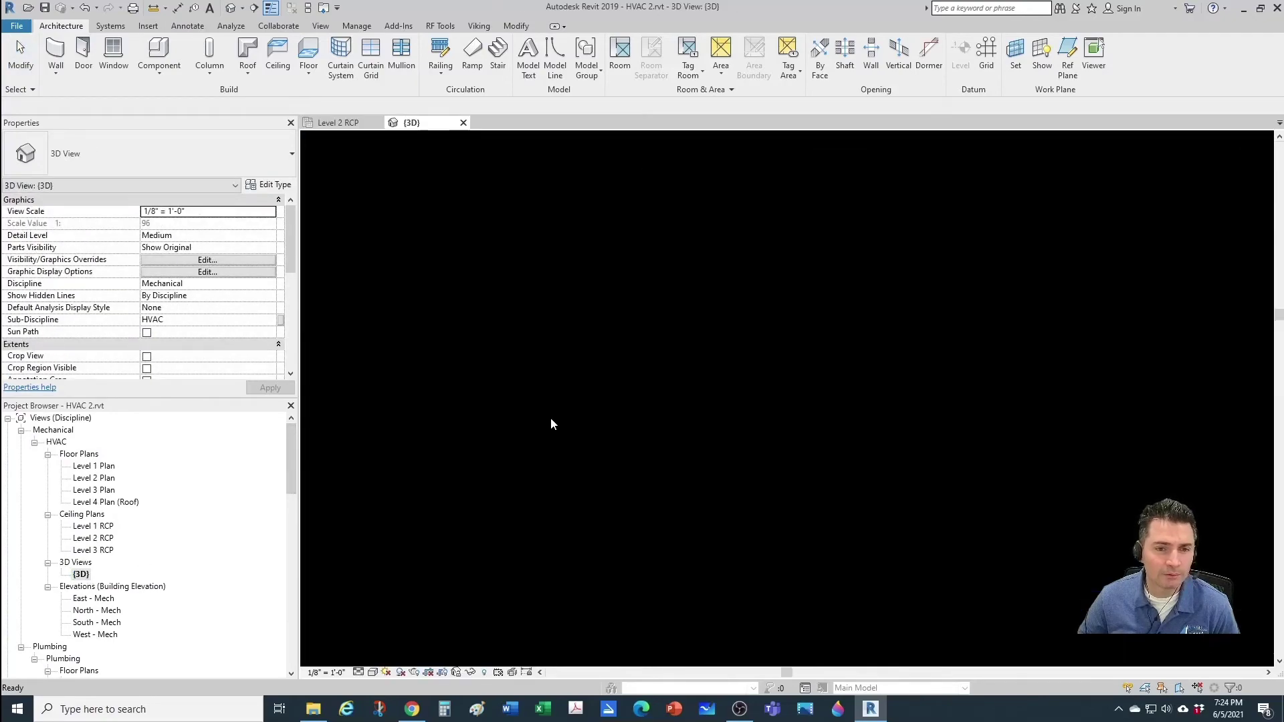
pyautogui.scroll(8, 719, 368)
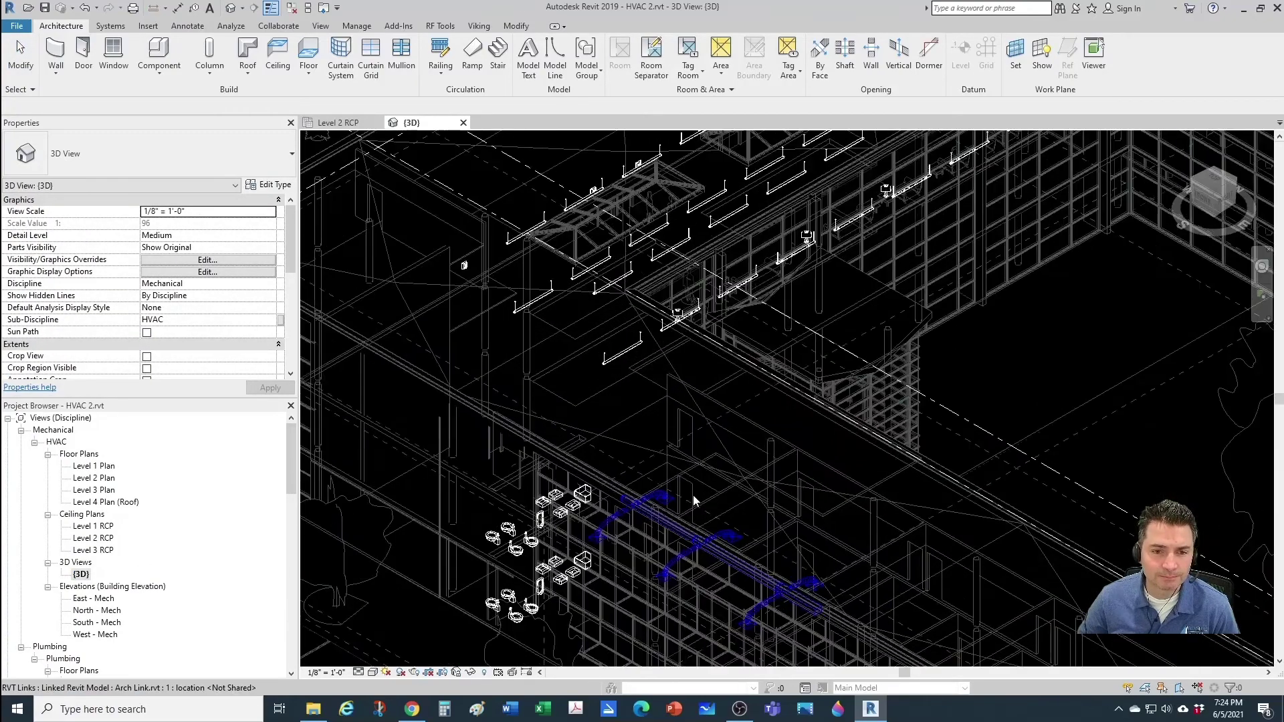
pyautogui.scroll(6, 688, 497)
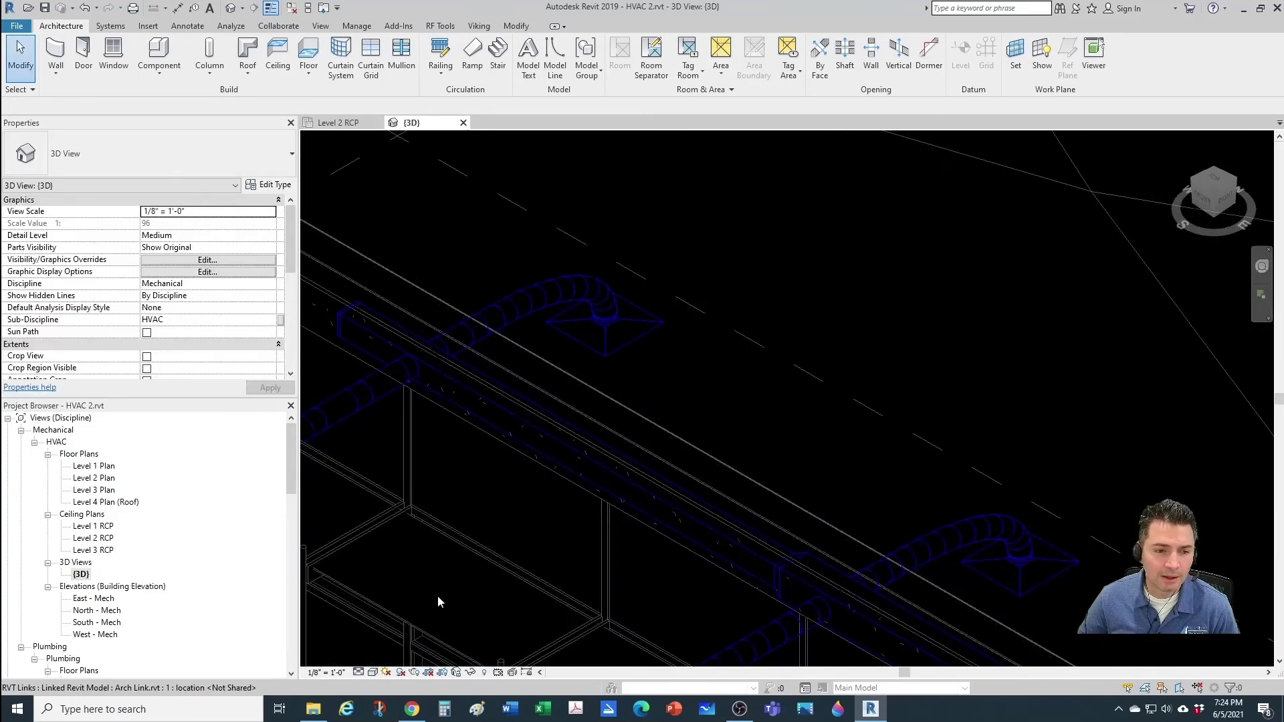
pyautogui.click(372, 673)
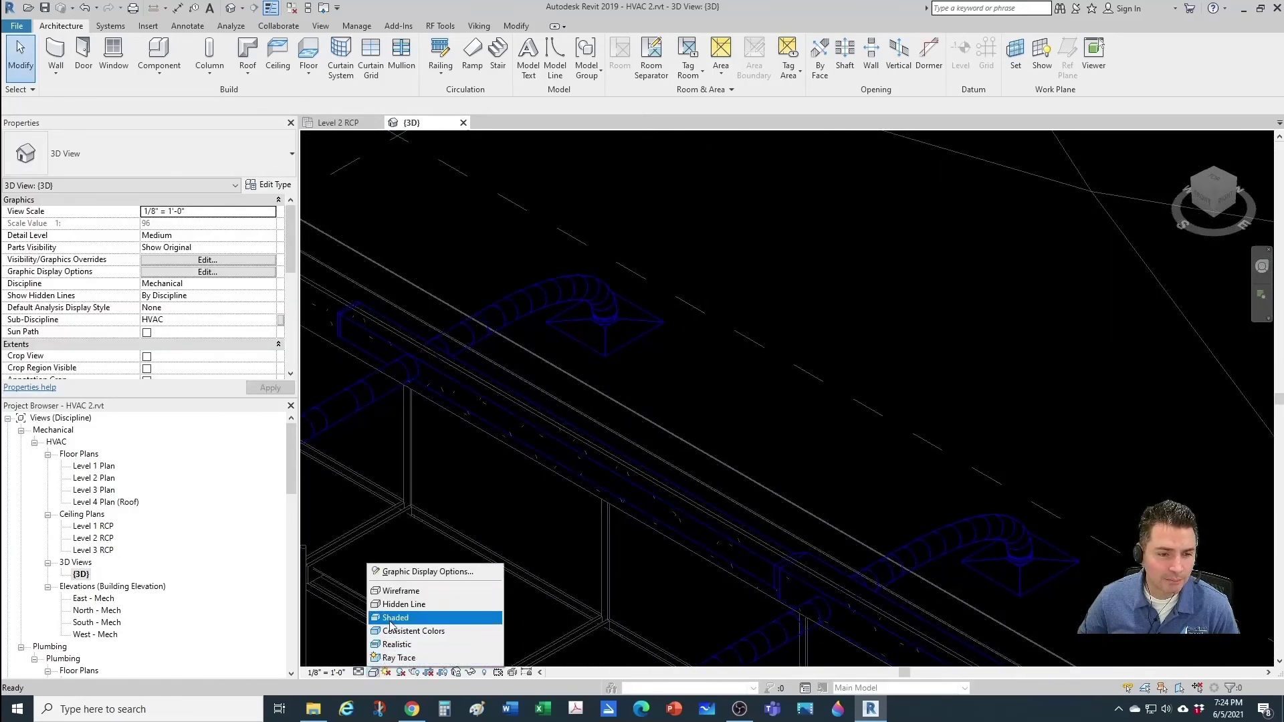
pyautogui.click(395, 617)
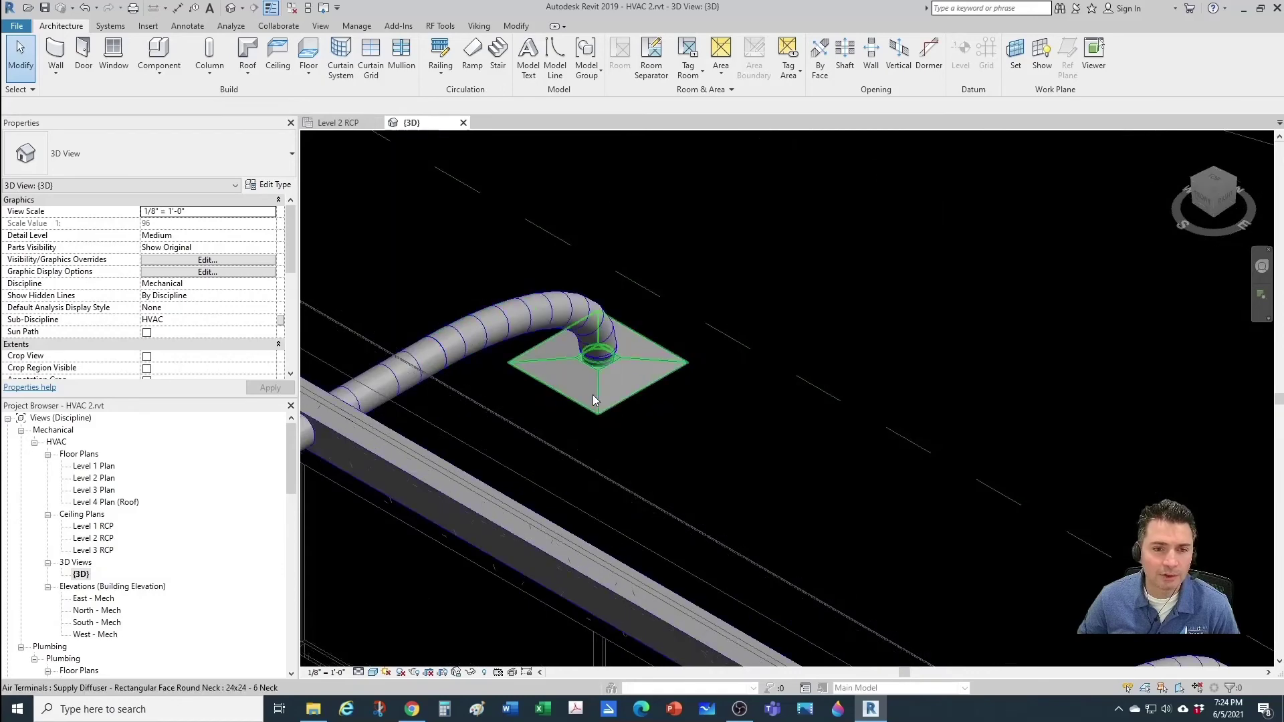
pyautogui.press('w')
pyautogui.press('f')
# Pan along the resized supply trunk and flexible branches, redoing the last undone change.
pyautogui.scroll(-2, 736, 398)
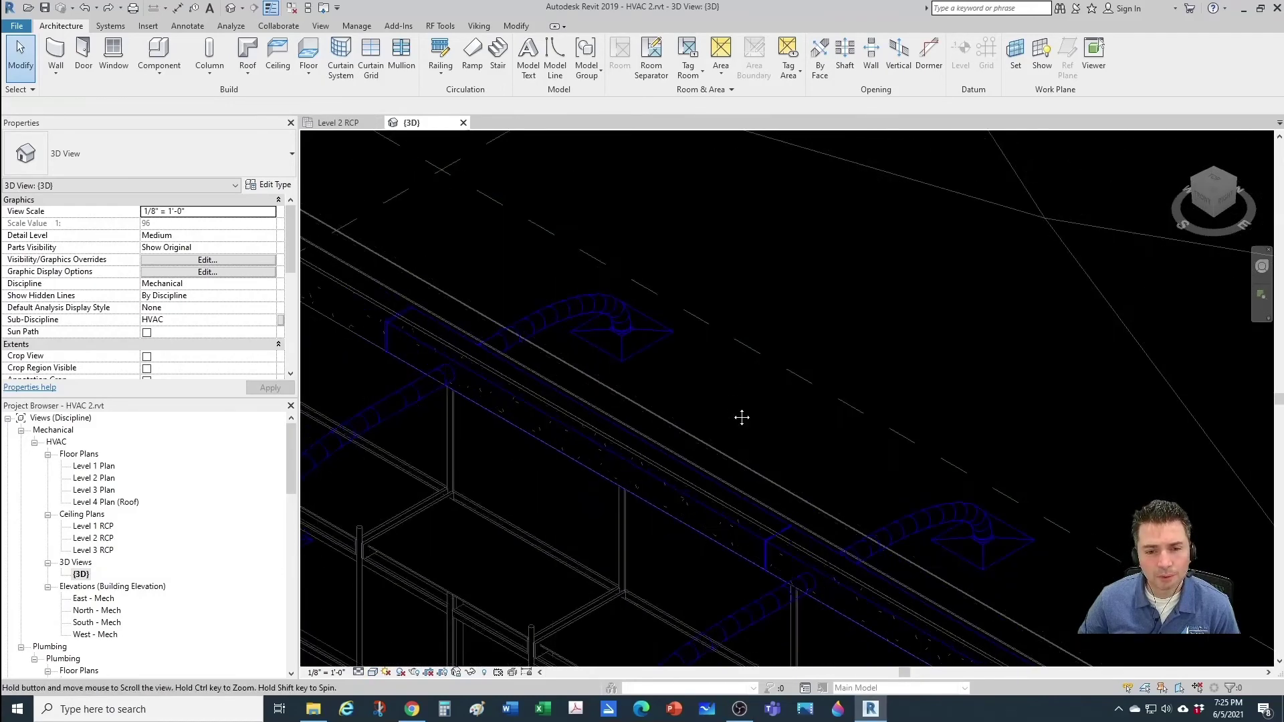
pyautogui.scroll(1, 699, 351)
pyautogui.moveTo(699, 354); pyautogui.dragTo(683, 329, button='middle')
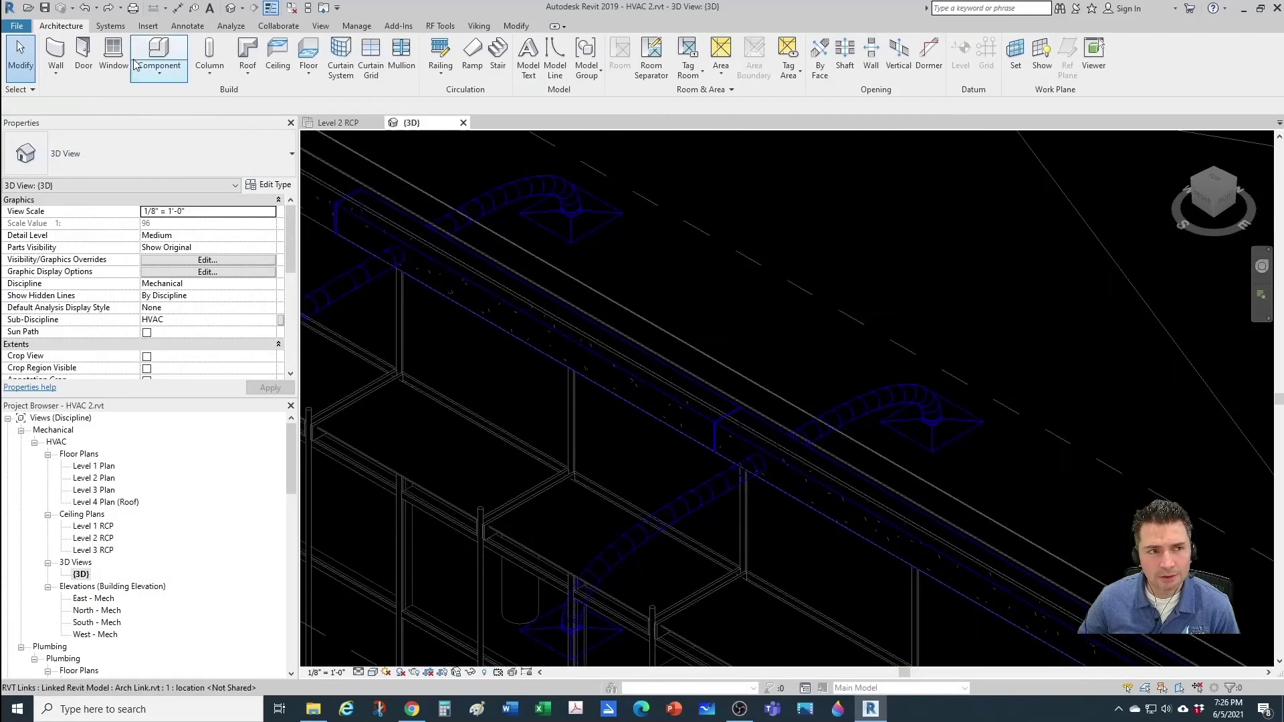
pyautogui.moveTo(606, 359); pyautogui.dragTo(776, 423, button='middle')
pyautogui.scroll(1, 775, 422)
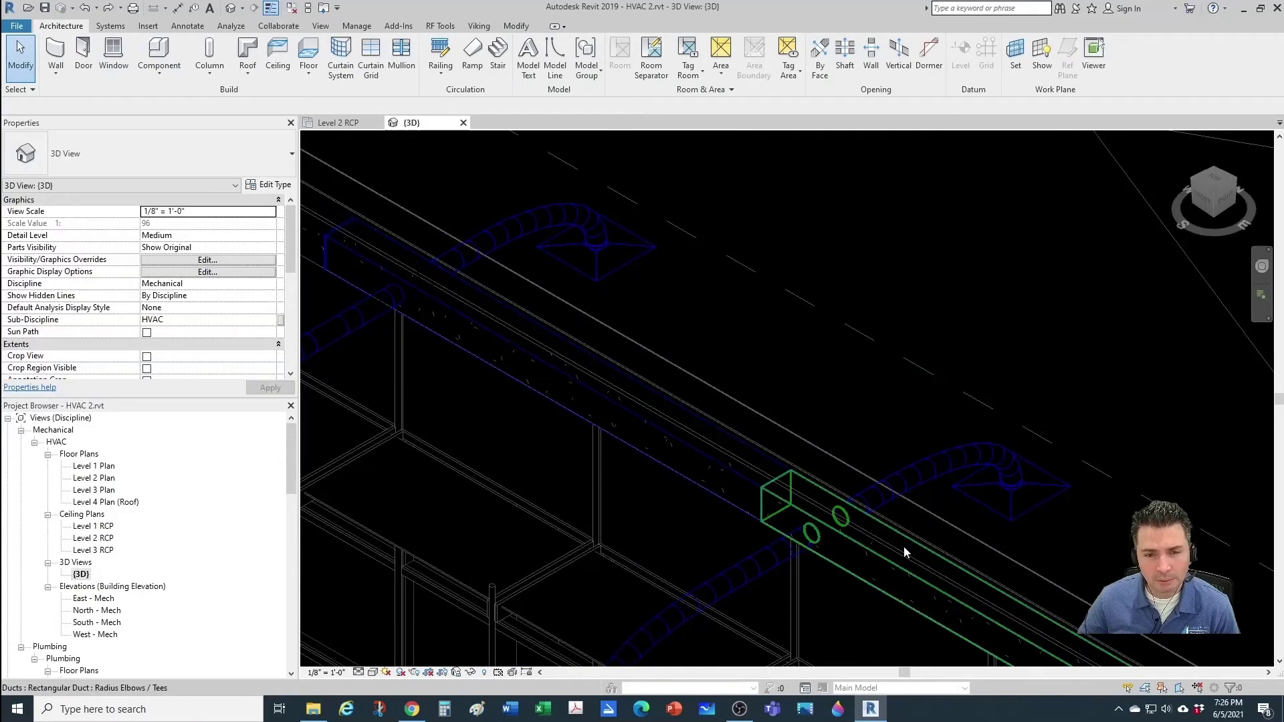
pyautogui.click(108, 9)
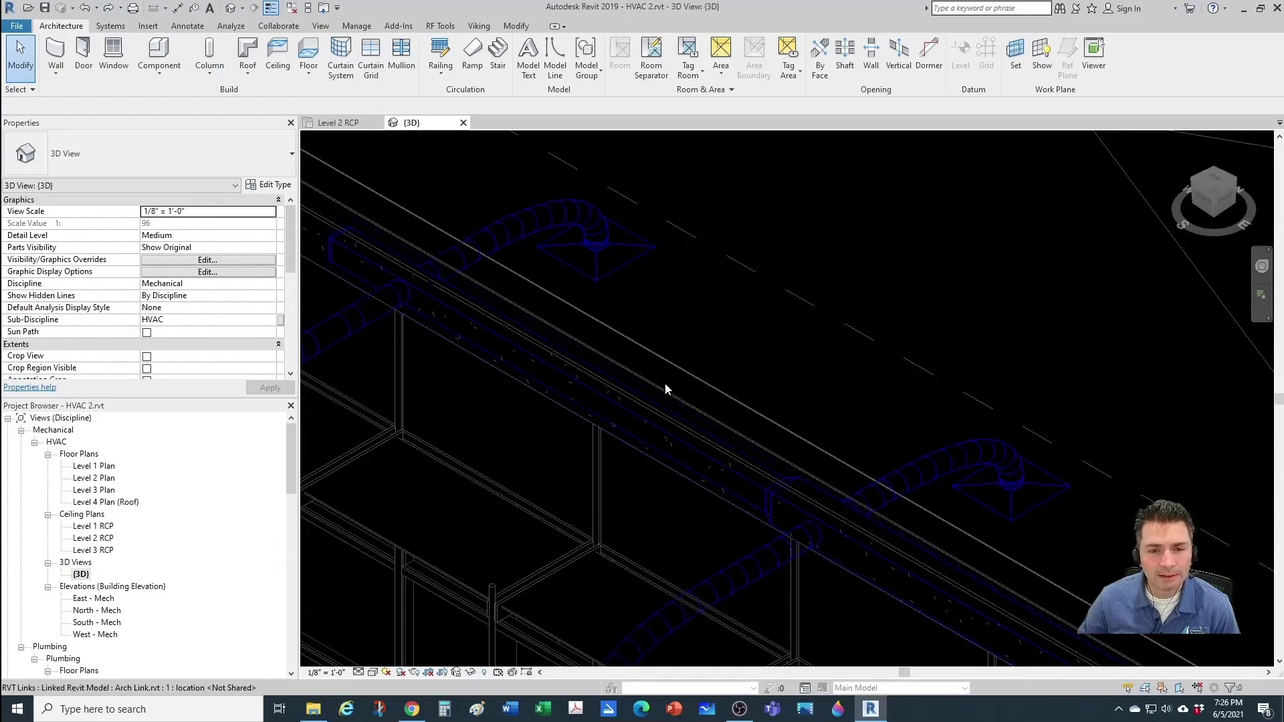
pyautogui.scroll(-3, 953, 523)
pyautogui.scroll(3, 985, 496)
pyautogui.moveTo(984, 496); pyautogui.dragTo(782, 492, button='middle')
# Check the supply diffuser's current type and its flex duct's diameter.
pyautogui.scroll(2, 782, 492)
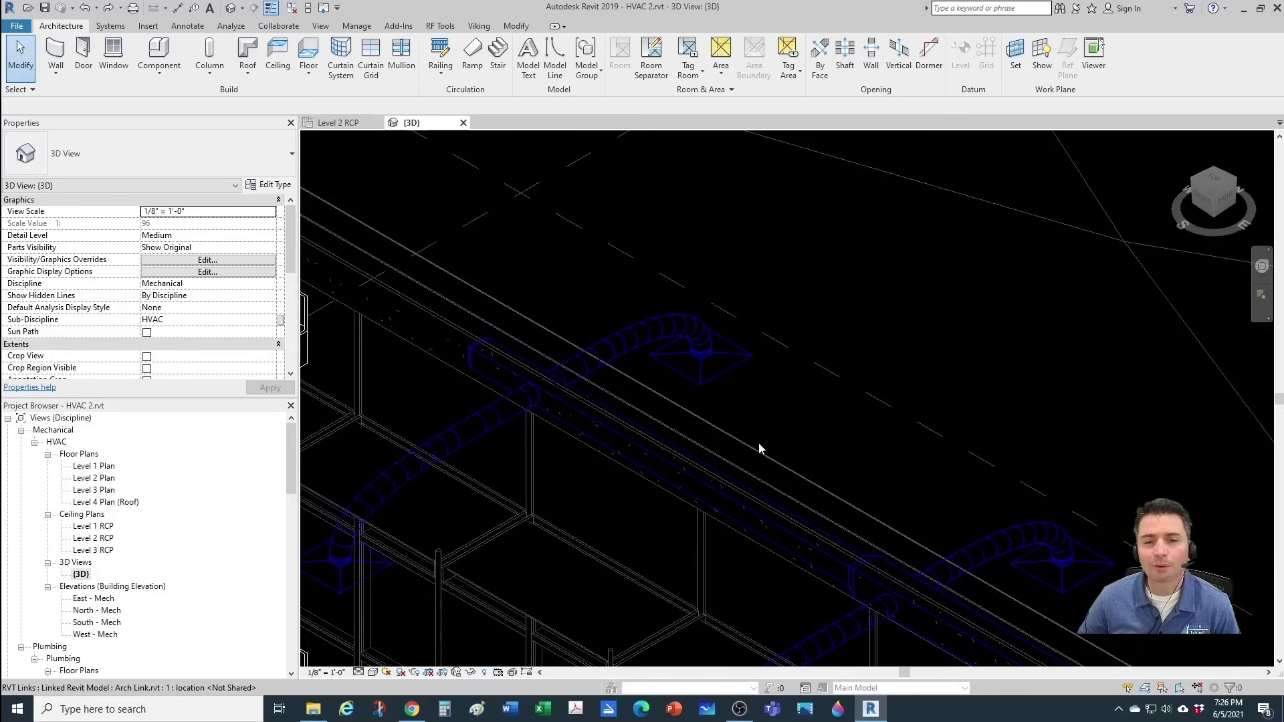
pyautogui.scroll(5, 695, 351)
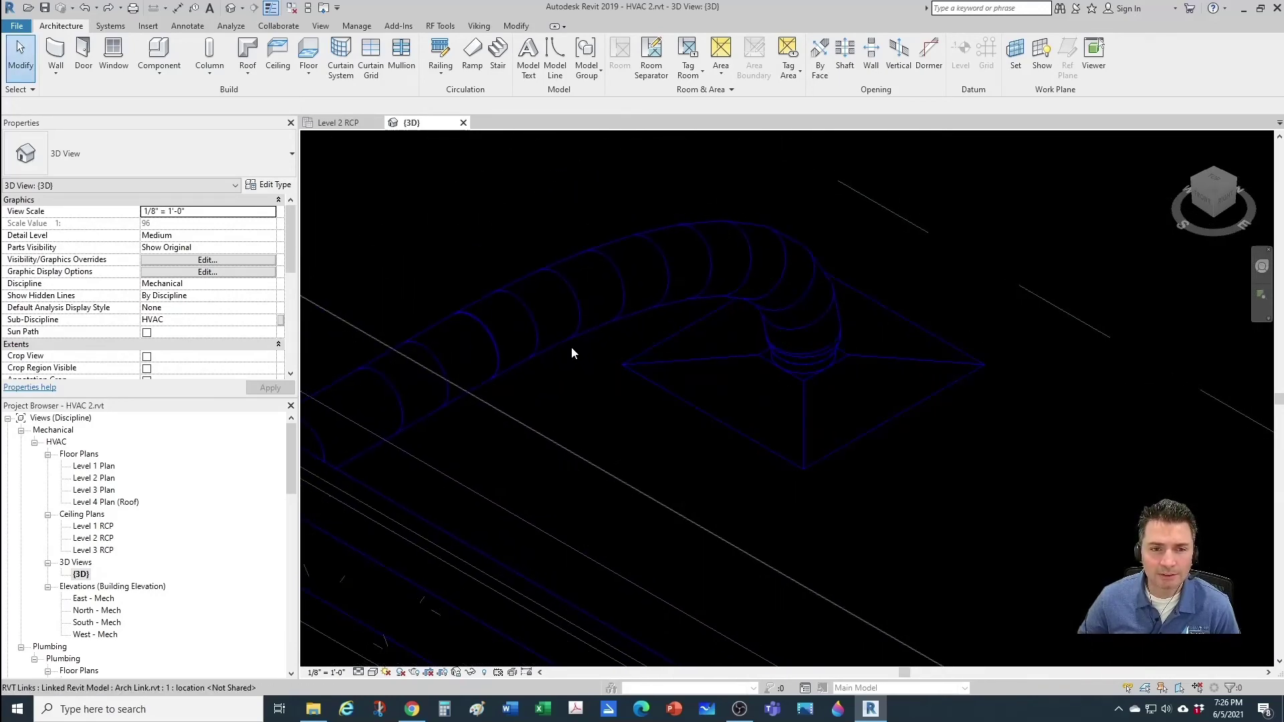
pyautogui.click(736, 408)
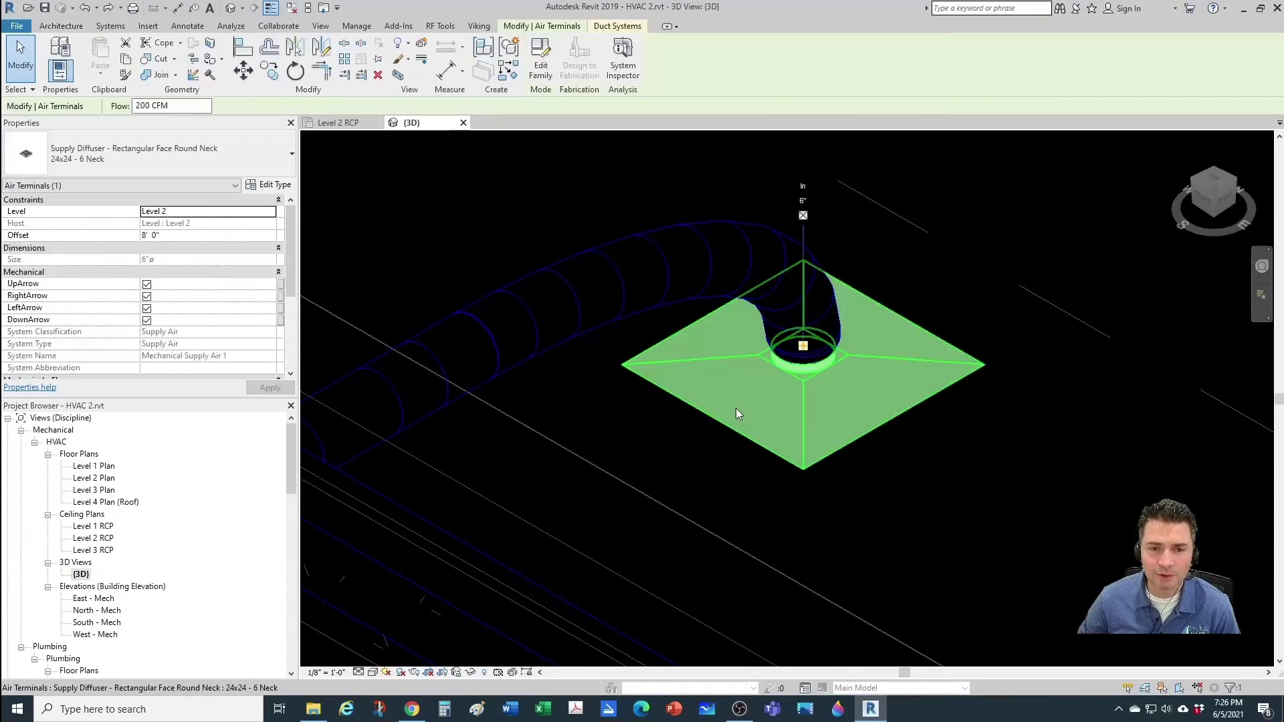
pyautogui.press('Escape')
pyautogui.click(603, 291)
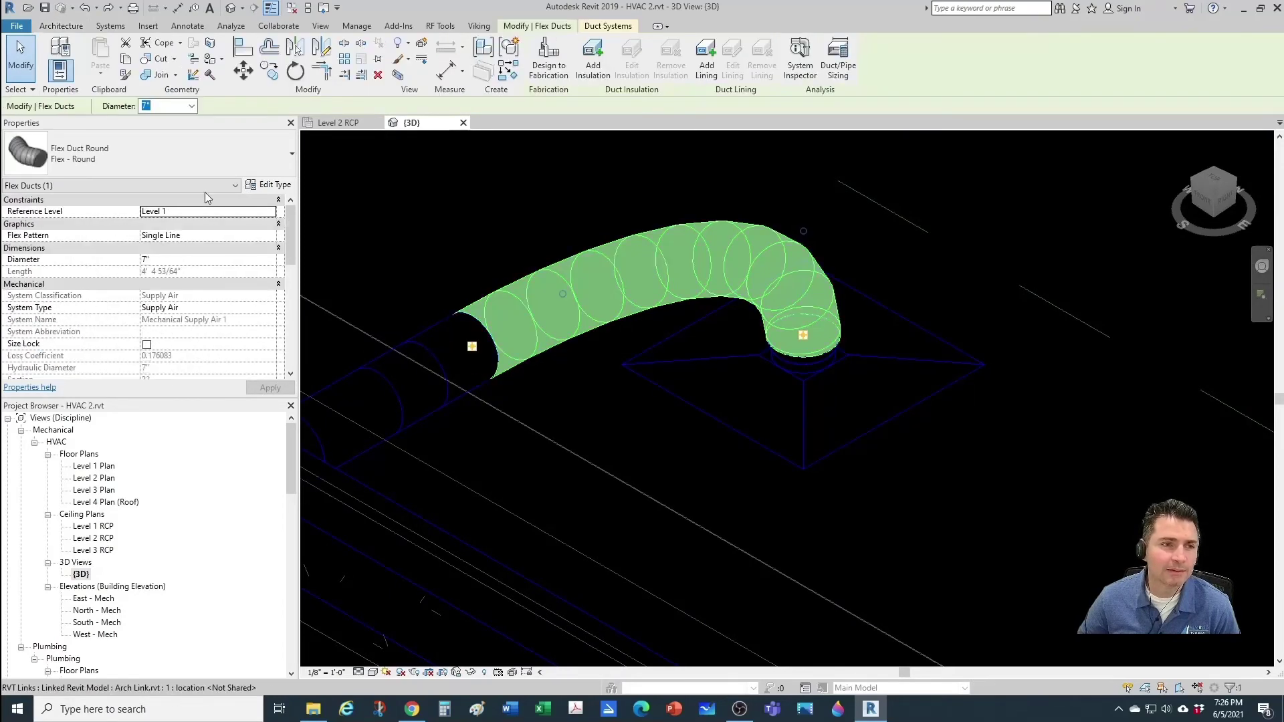
pyautogui.press('Escape')
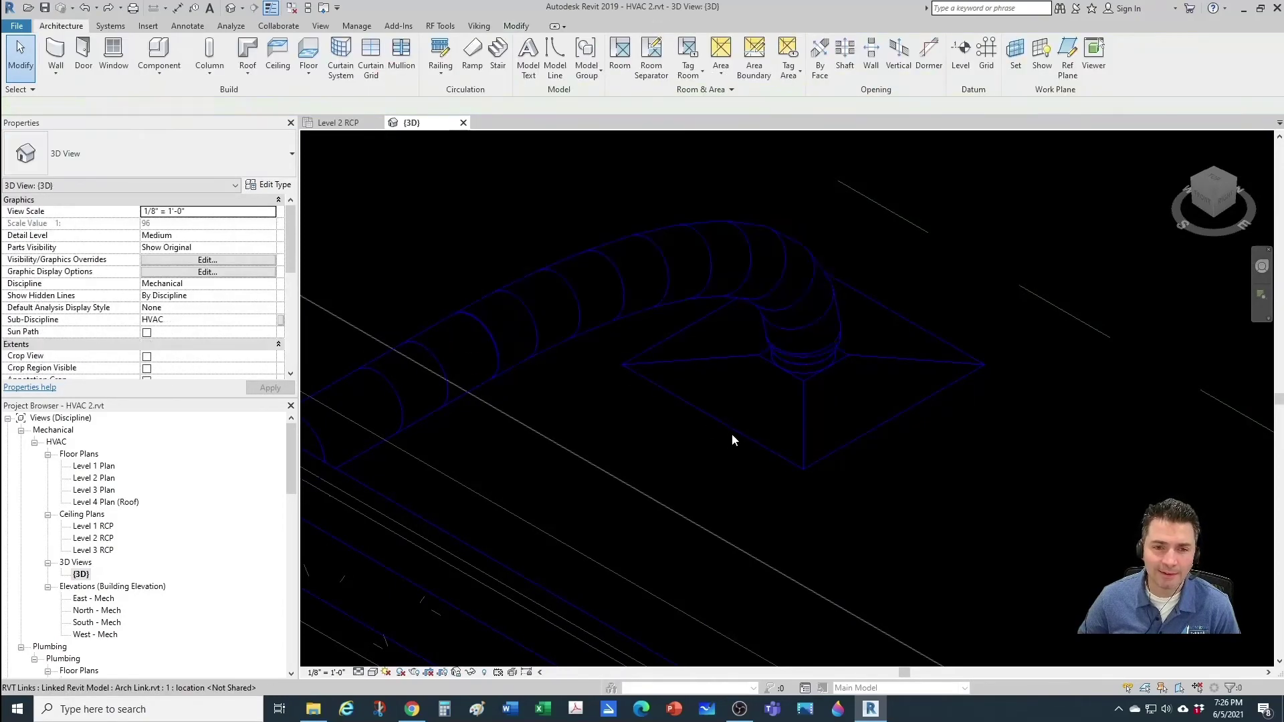
pyautogui.click(733, 433)
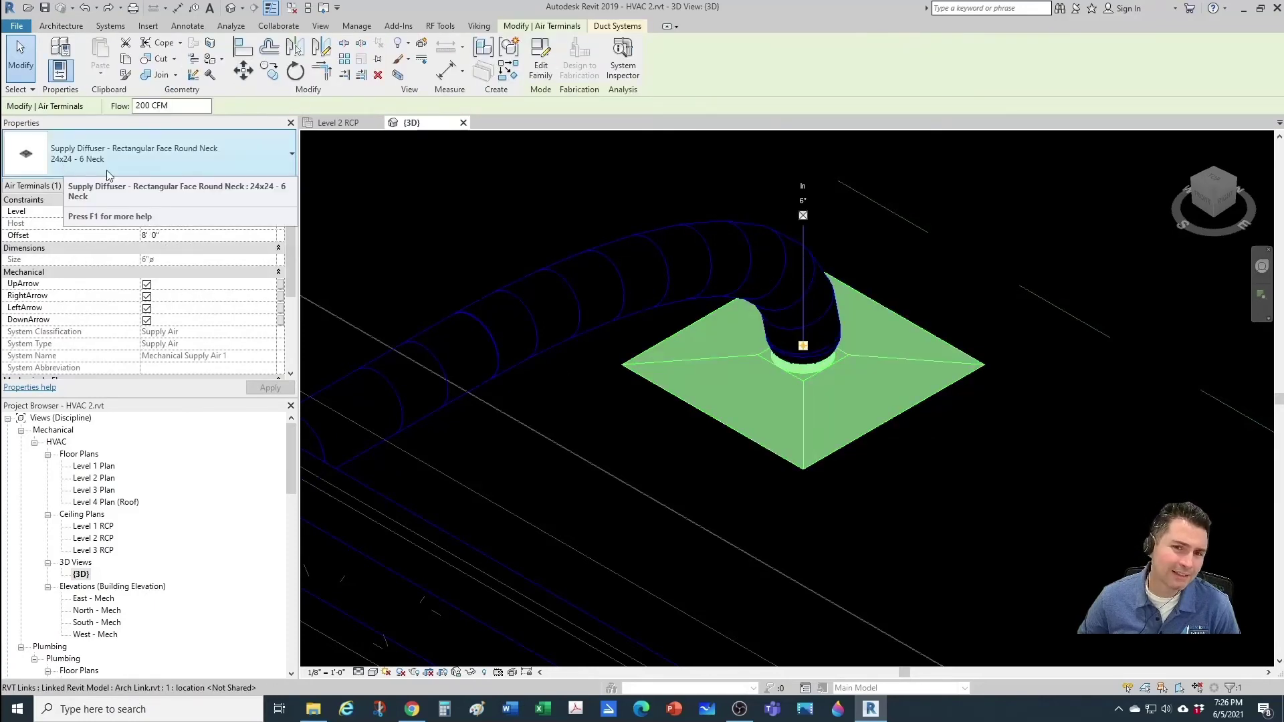
pyautogui.press('Escape')
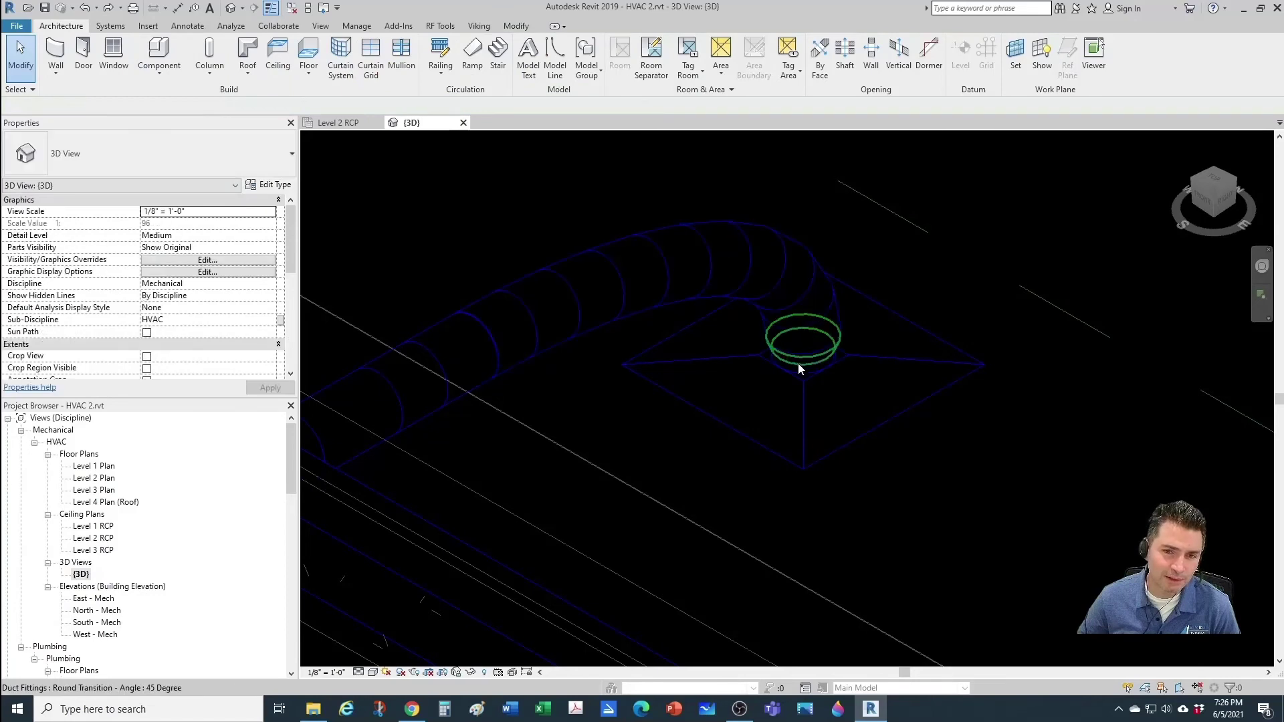
# Change the selected supply diffuser to the 24x24 - 8 Neck type.
pyautogui.click(803, 392)
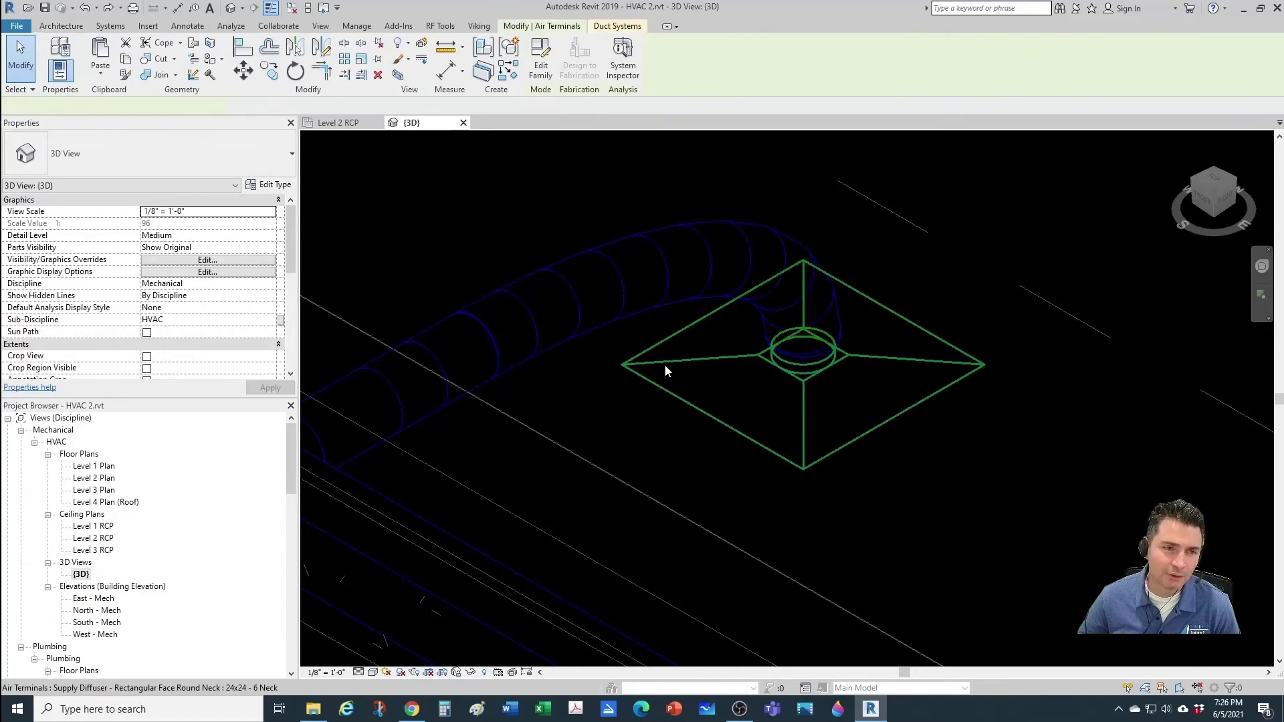
pyautogui.click(147, 168)
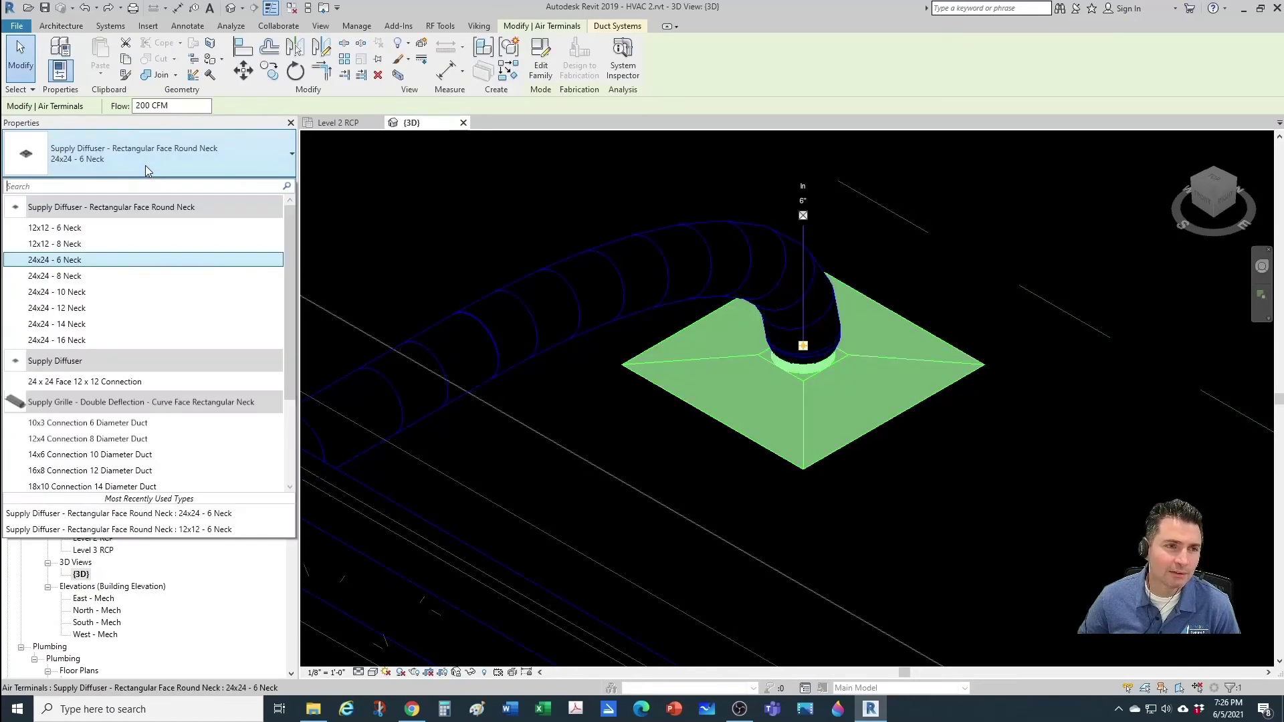
pyautogui.click(69, 276)
pyautogui.press('Escape')
# Orbit the 3D view and reshape the flex duct run to the changed diffuser.
pyautogui.scroll(-5, 728, 436)
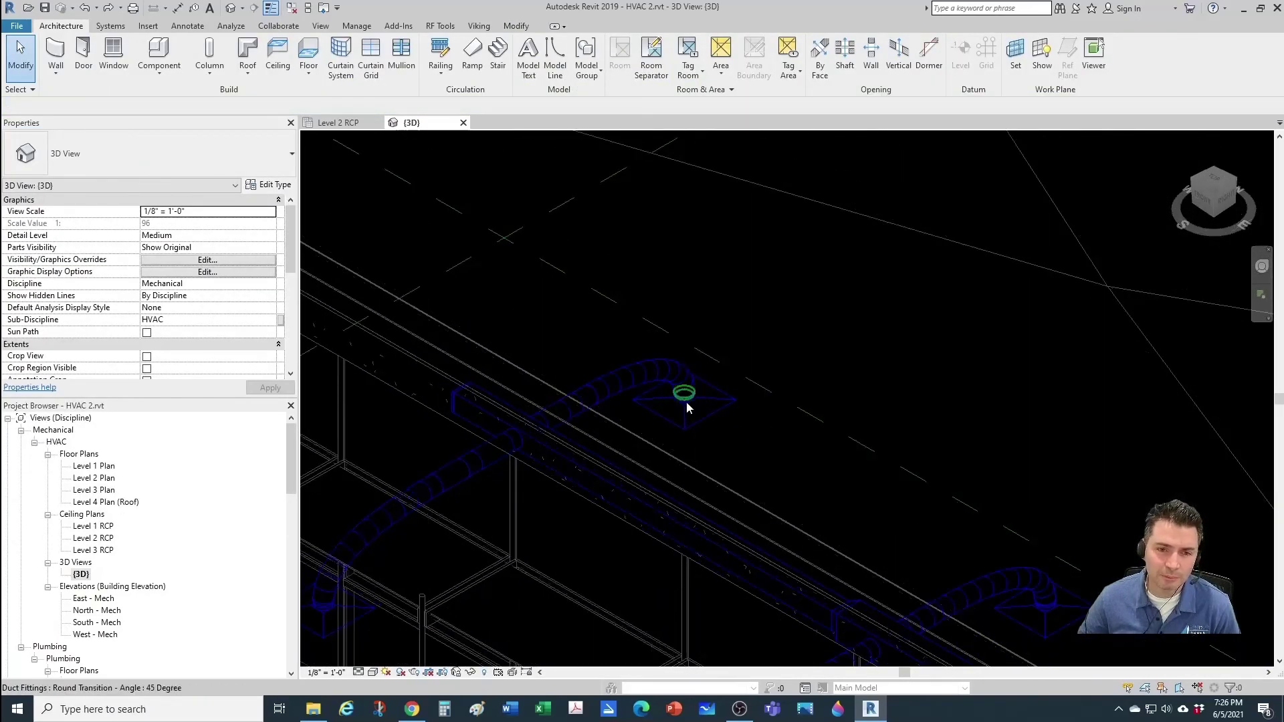
pyautogui.scroll(-3, 683, 395)
pyautogui.keyDown('shift'); pyautogui.moveTo(901, 502); pyautogui.dragTo(910, 541, button='middle'); pyautogui.keyUp('shift')
pyautogui.scroll(3, 916, 551)
pyautogui.scroll(-4, 669, 381)
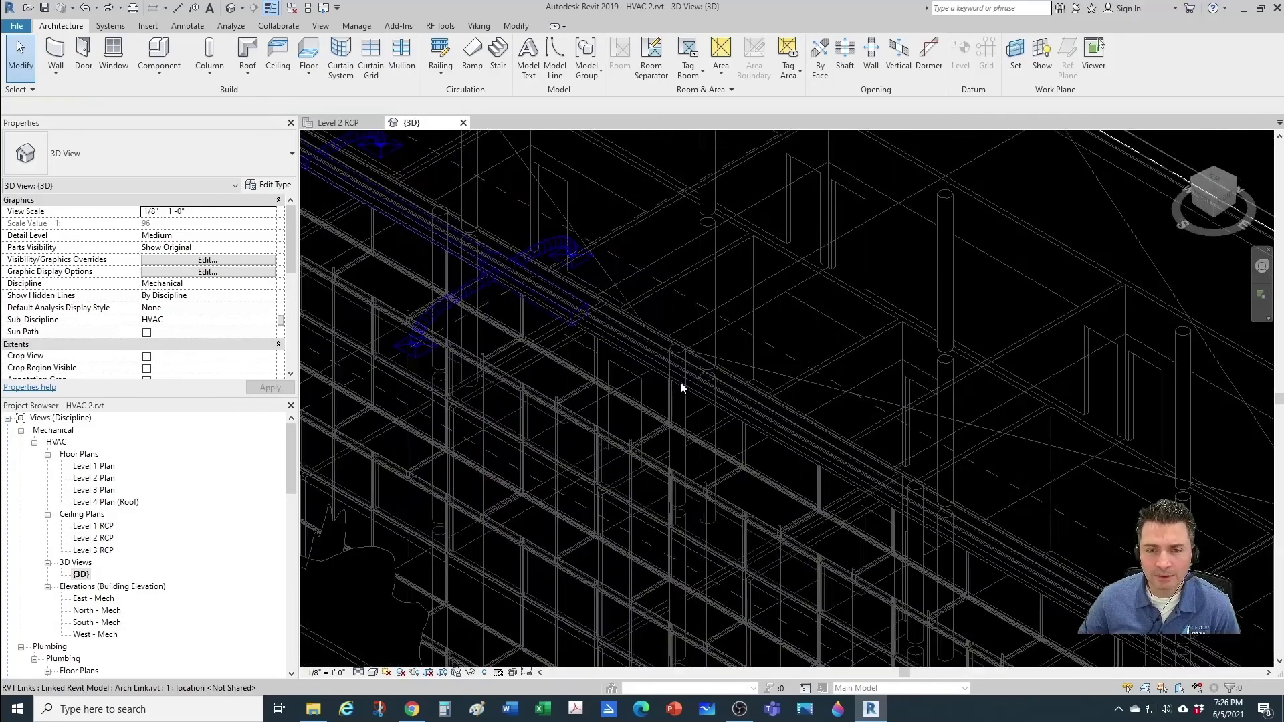
pyautogui.scroll(4, 644, 421)
pyautogui.scroll(3, 692, 431)
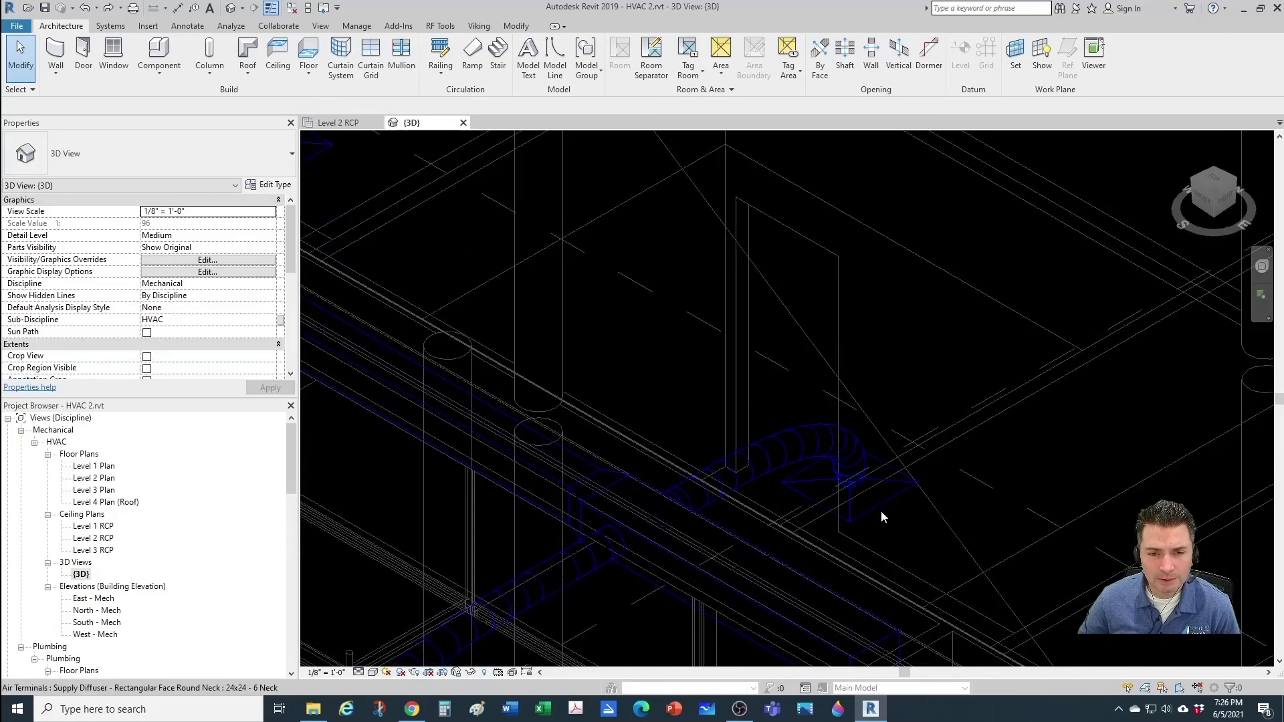
pyautogui.scroll(2, 881, 511)
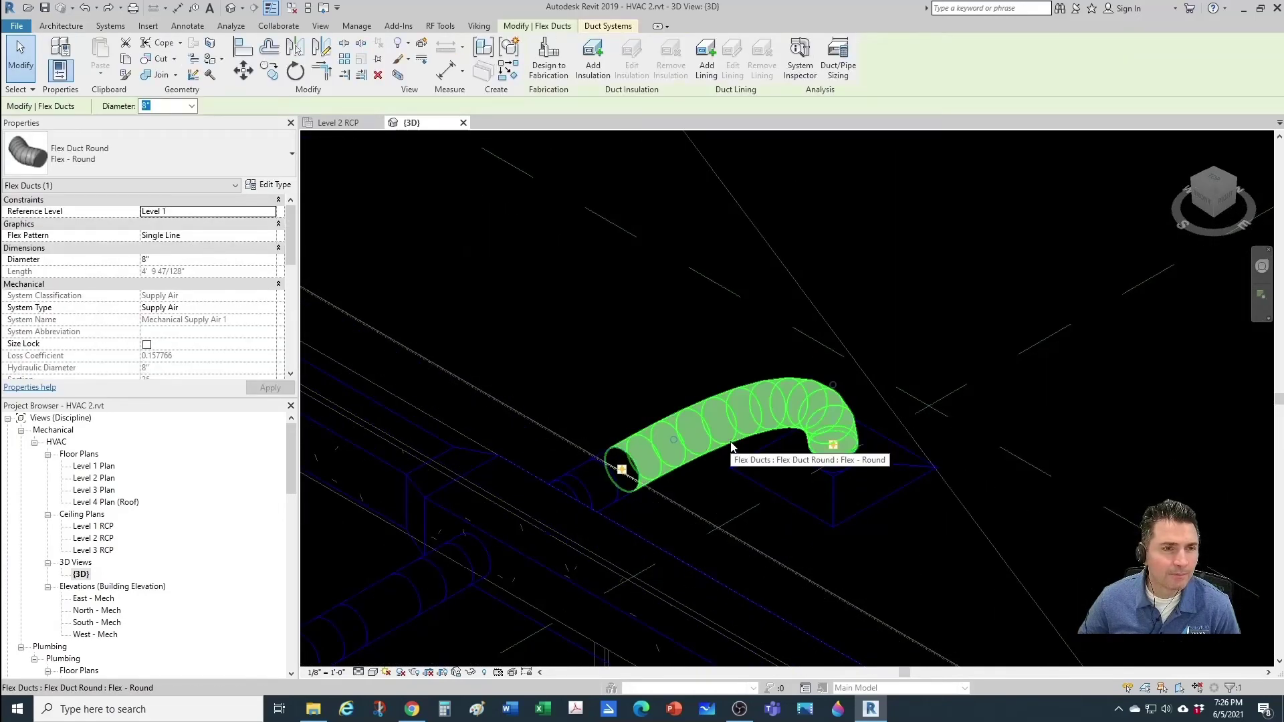
pyautogui.moveTo(731, 446); pyautogui.dragTo(749, 449)
pyautogui.press('Escape')
# Confirm the flex duct is now 8" diameter and check the diffuser's airflow.
pyautogui.scroll(-3, 749, 448)
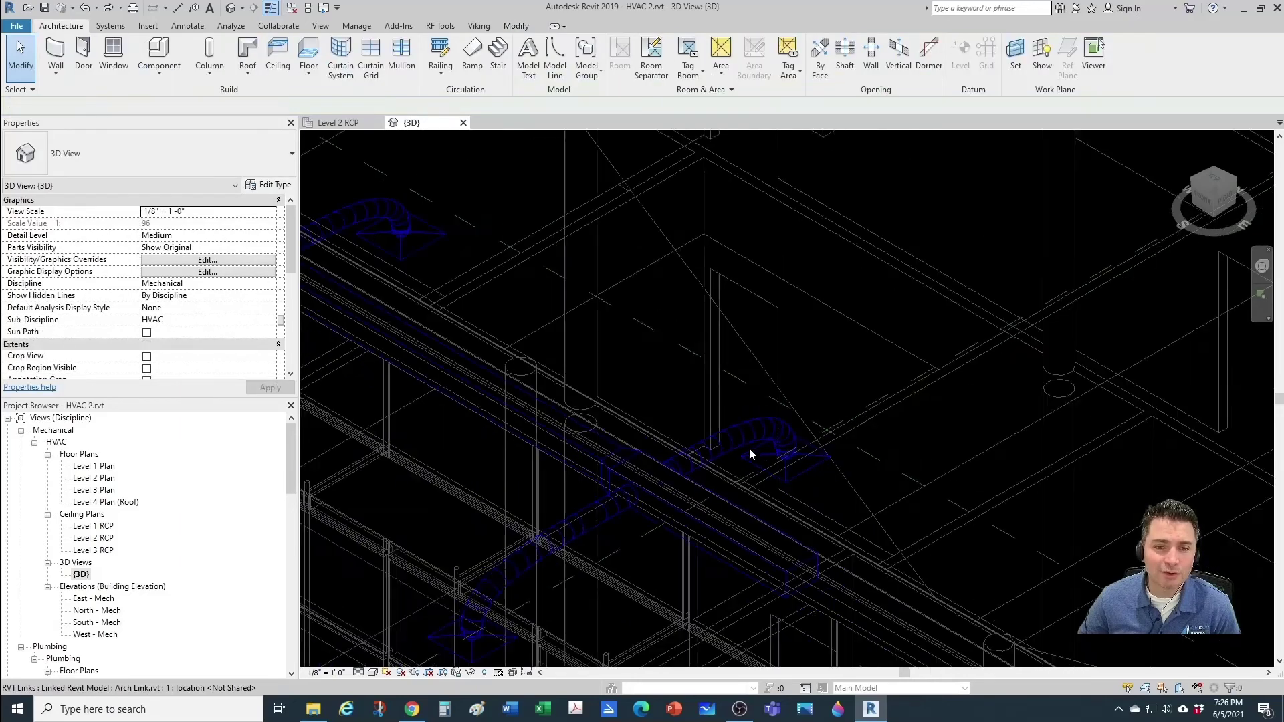
pyautogui.scroll(5, 749, 447)
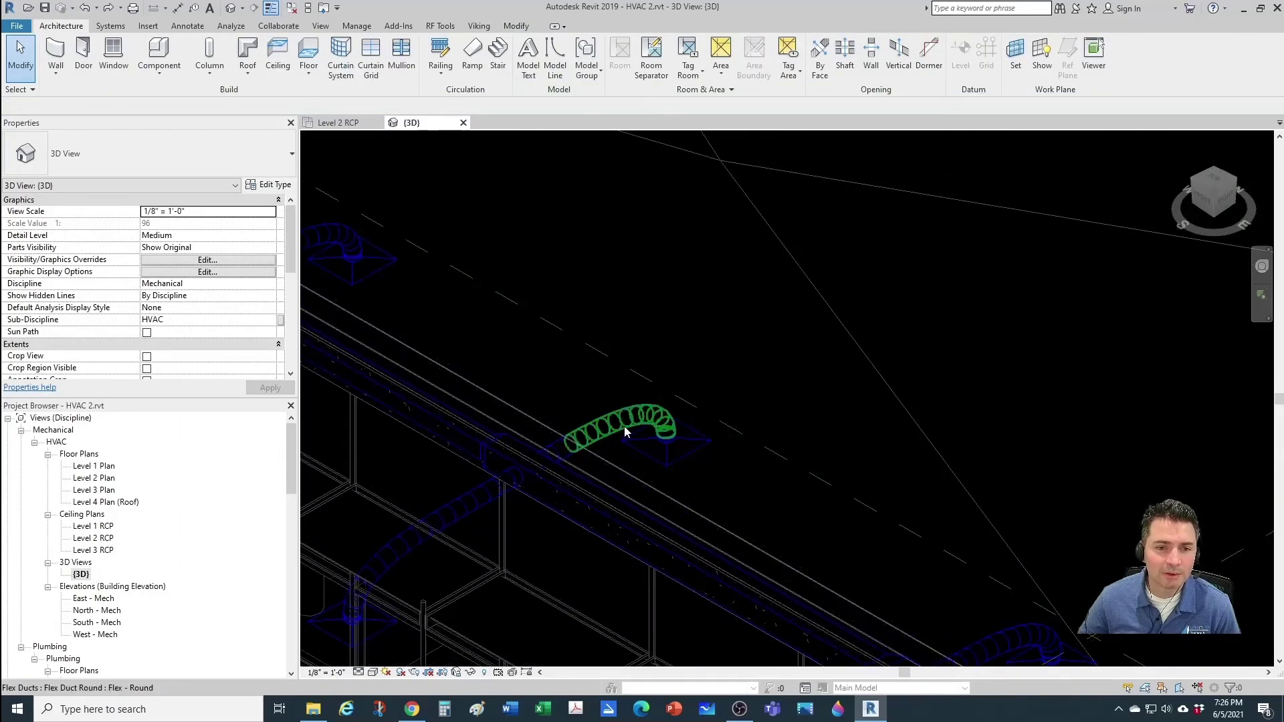
pyautogui.click(624, 427)
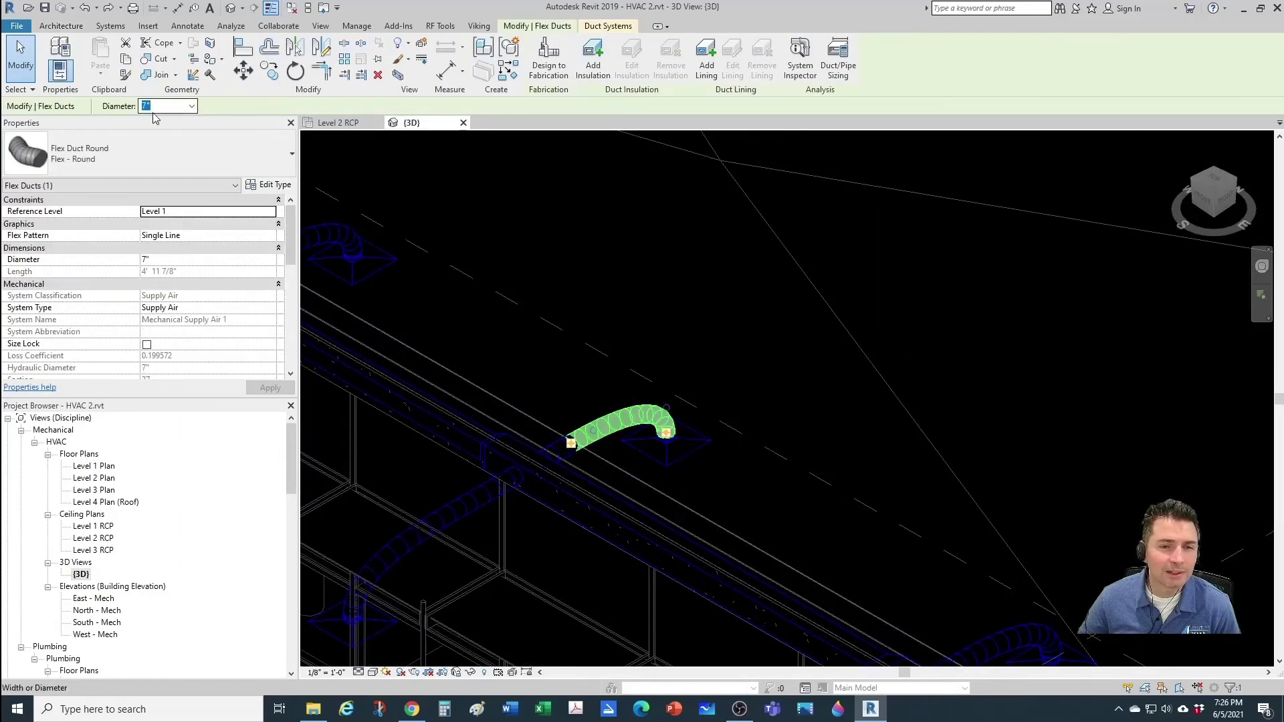
pyautogui.press('Escape')
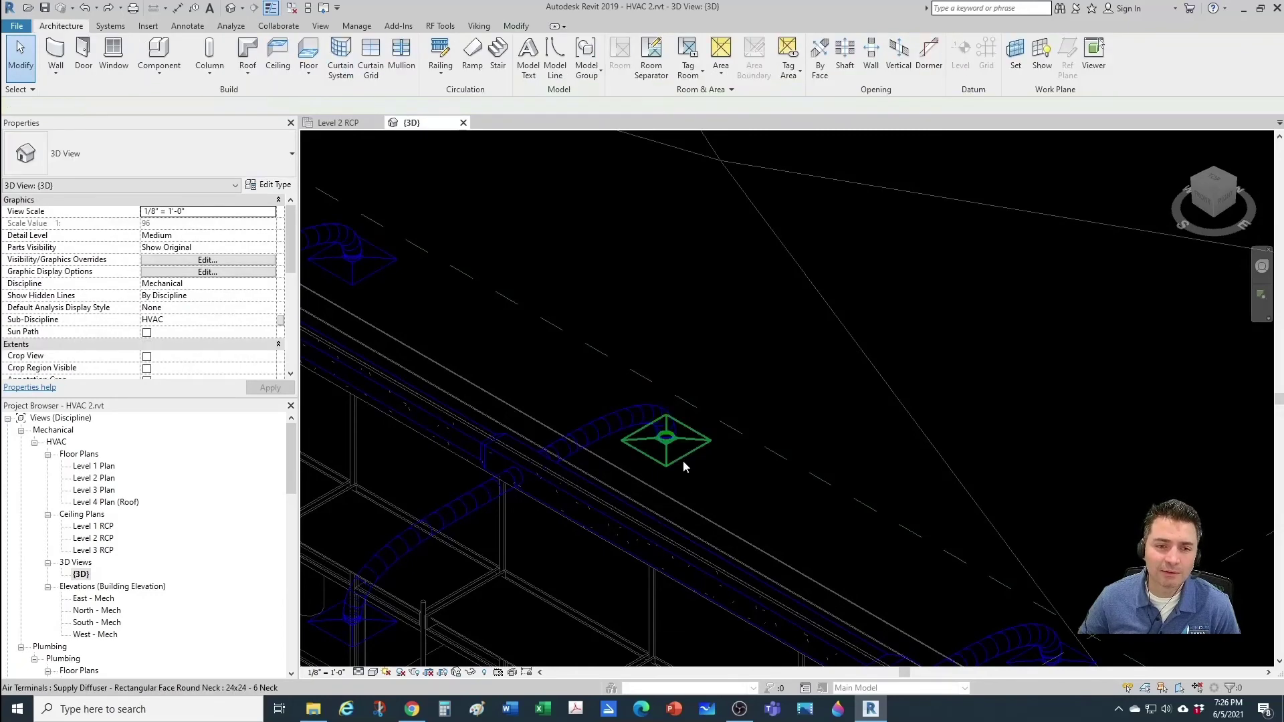
pyautogui.click(683, 460)
pyautogui.scroll(-2, 201, 354)
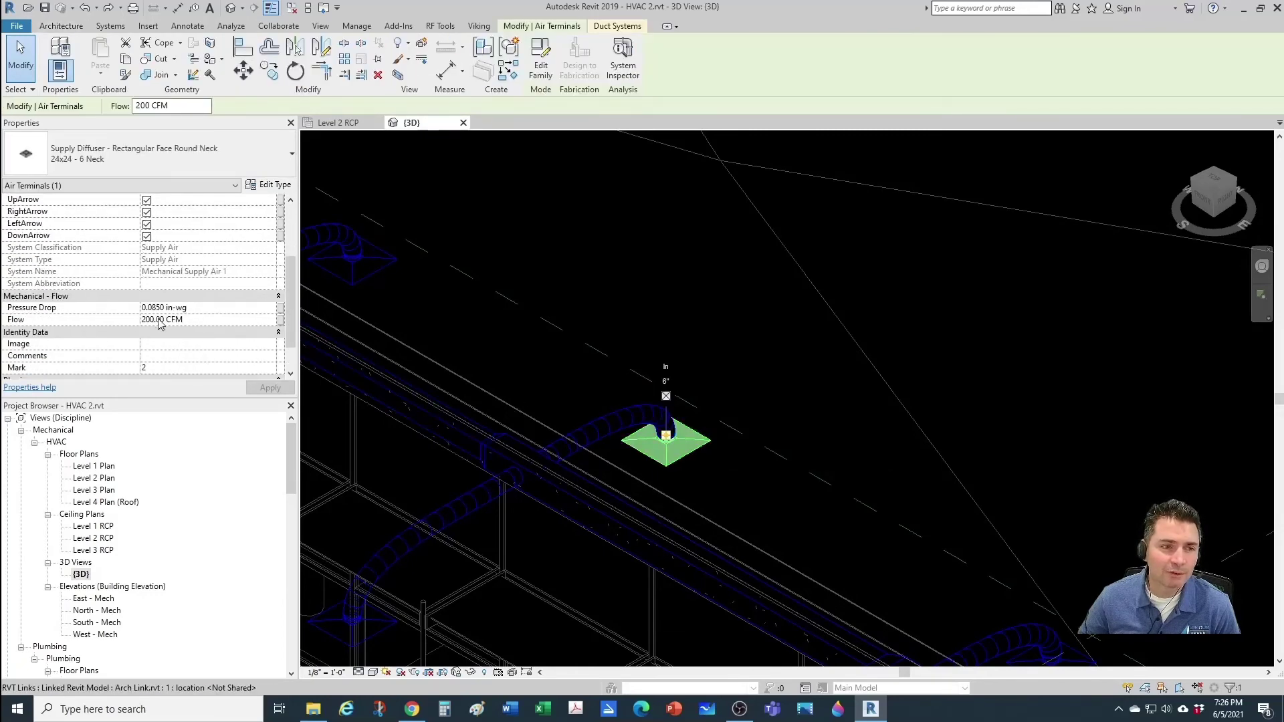
pyautogui.press('Escape')
pyautogui.scroll(-3, 766, 398)
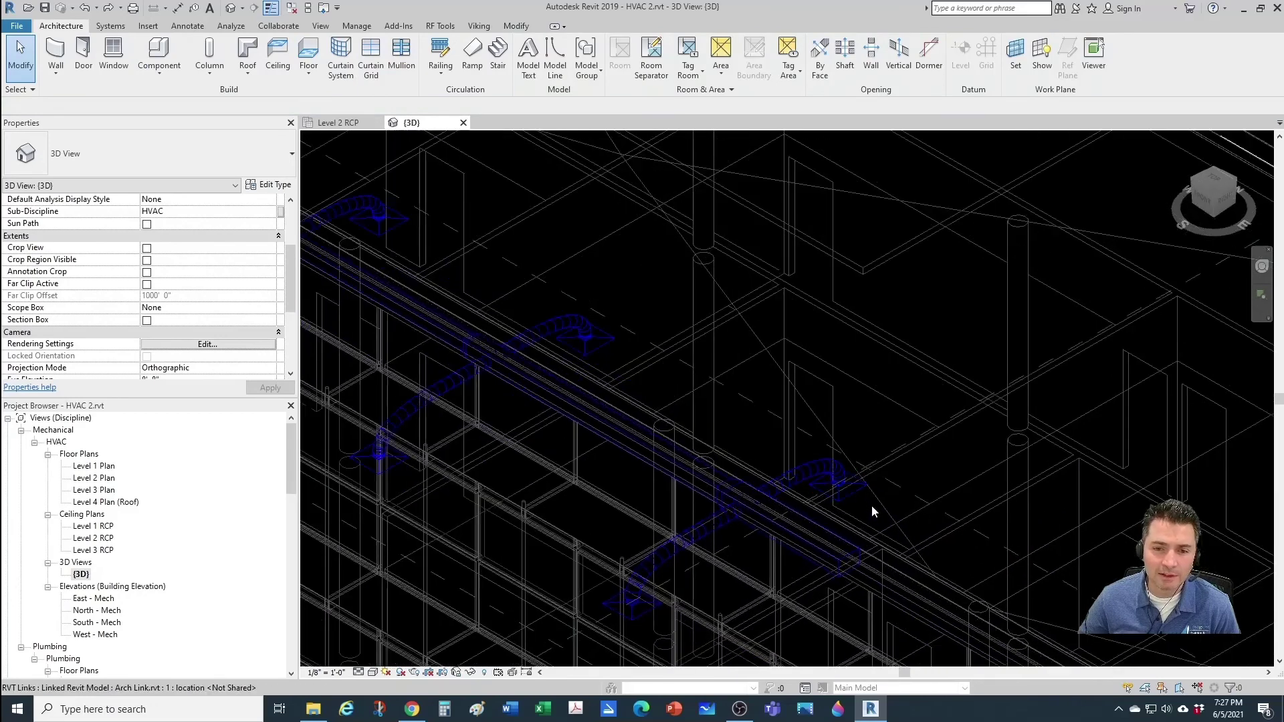
pyautogui.scroll(3, 872, 508)
# Select another supply diffuser on the Level 2 reflected ceiling plan.
pyautogui.click(844, 477)
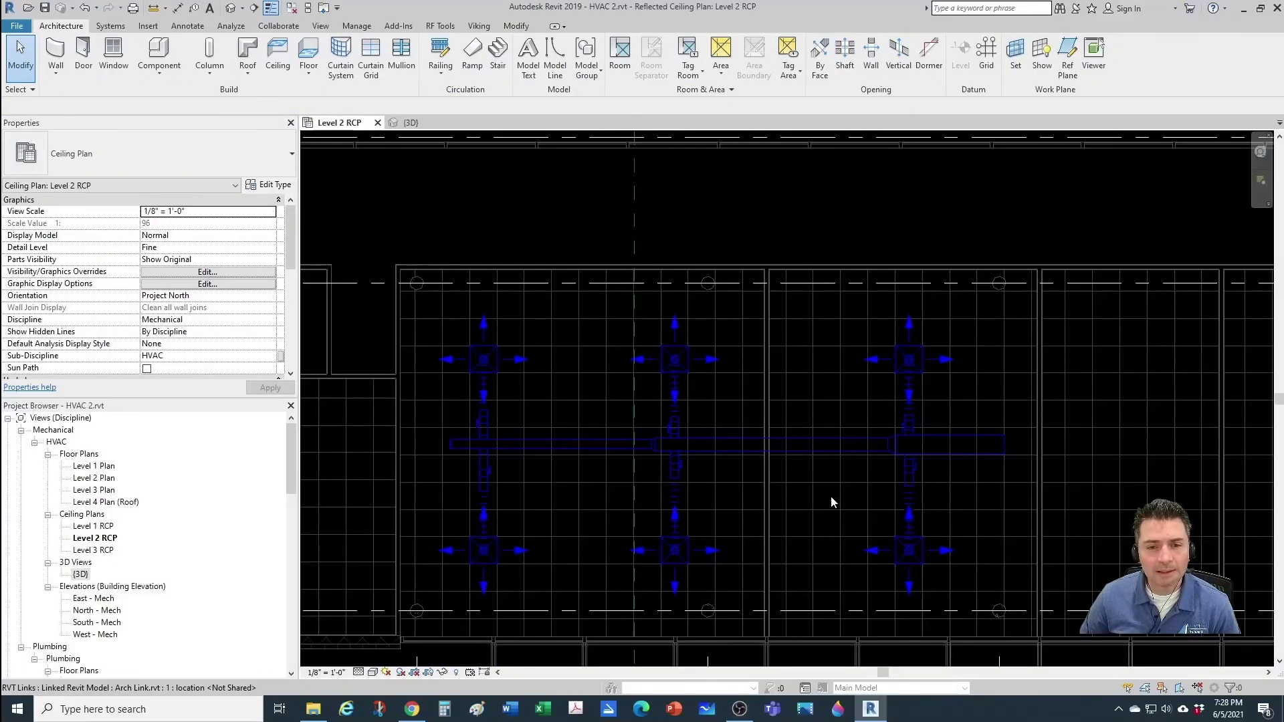
pyautogui.scroll(2, 986, 475)
# Run System Inspector on Mechanical Supply Air 1 from a rectangular trunk duct.
pyautogui.click(988, 446)
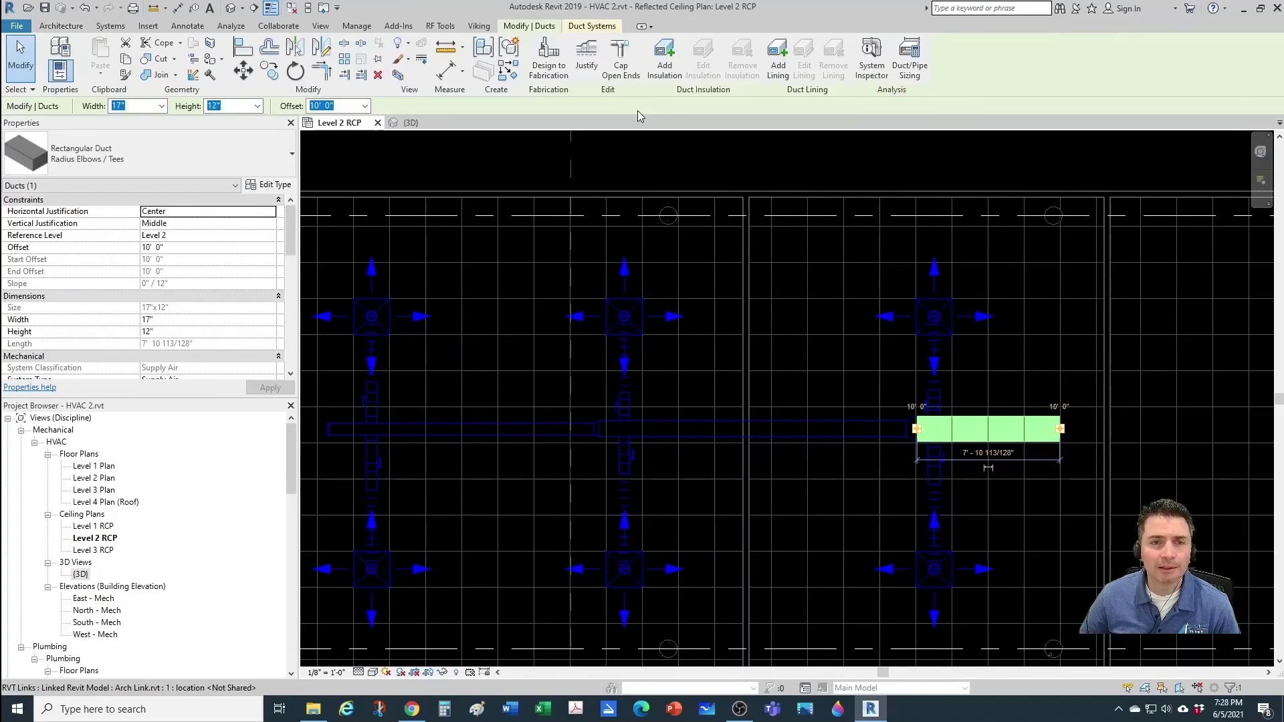
pyautogui.click(871, 58)
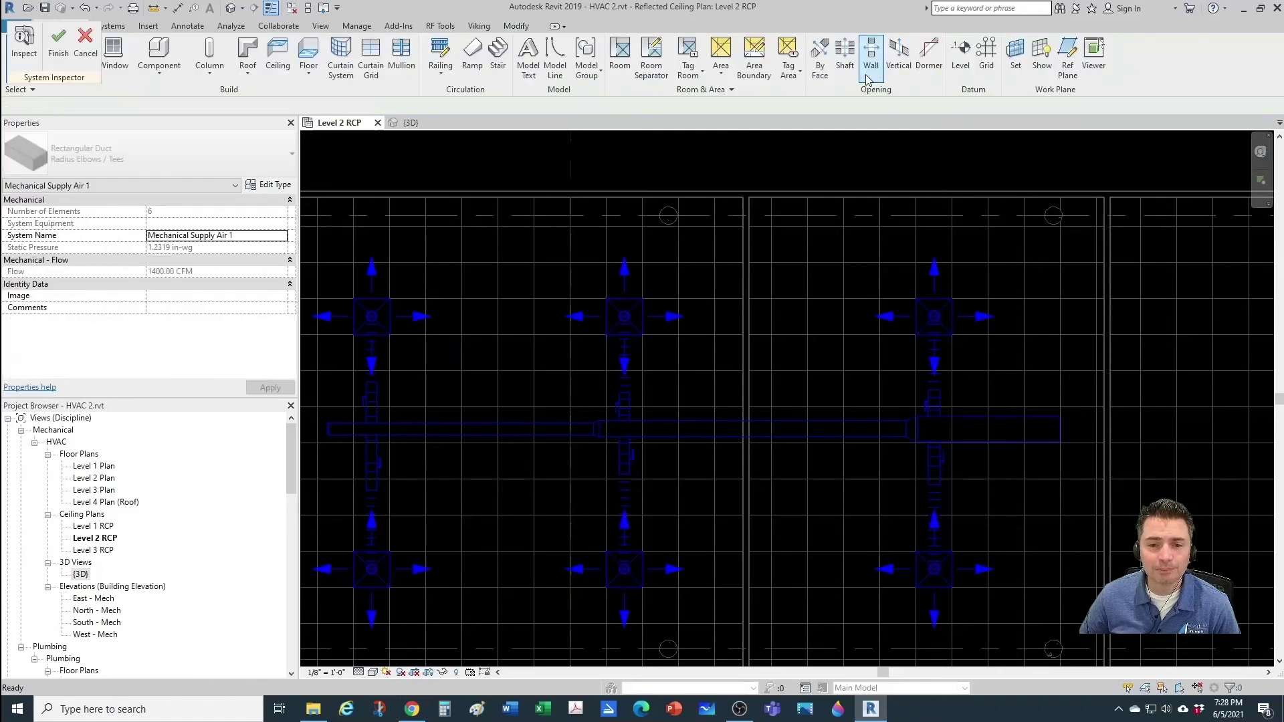
pyautogui.click(24, 44)
pyautogui.scroll(4, 520, 386)
pyautogui.moveTo(507, 443)
pyautogui.scroll(2, 507, 438)
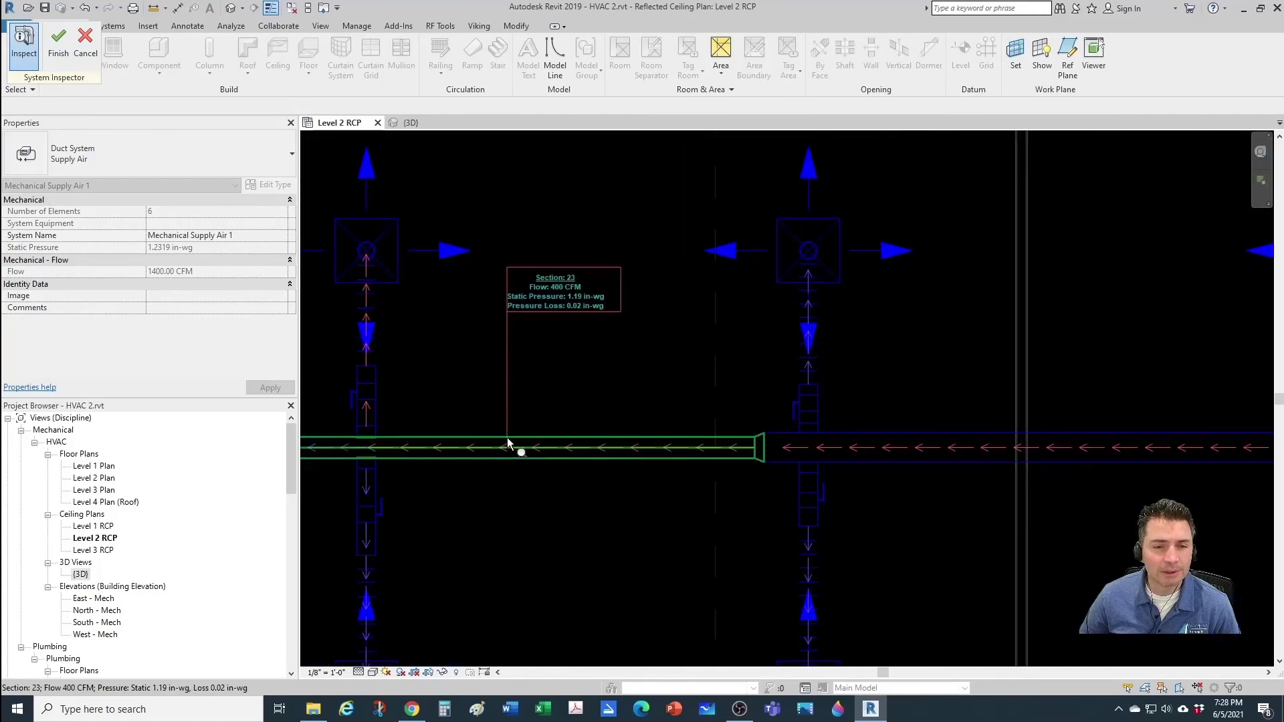
# Read flow, static pressure and loss on the first supply trunk sections.
pyautogui.moveTo(507, 438); pyautogui.dragTo(616, 485, button='middle')
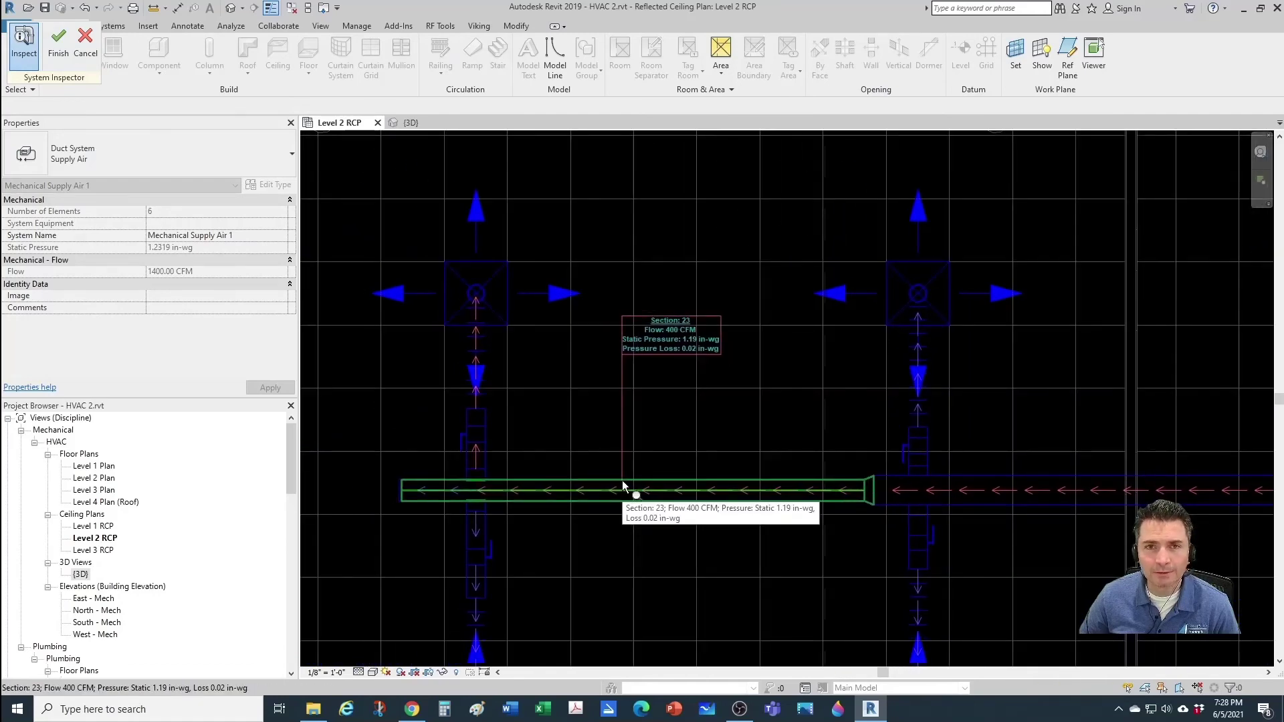
pyautogui.moveTo(477, 291)
pyautogui.scroll(-1, 477, 290)
pyautogui.scroll(-5, 488, 297)
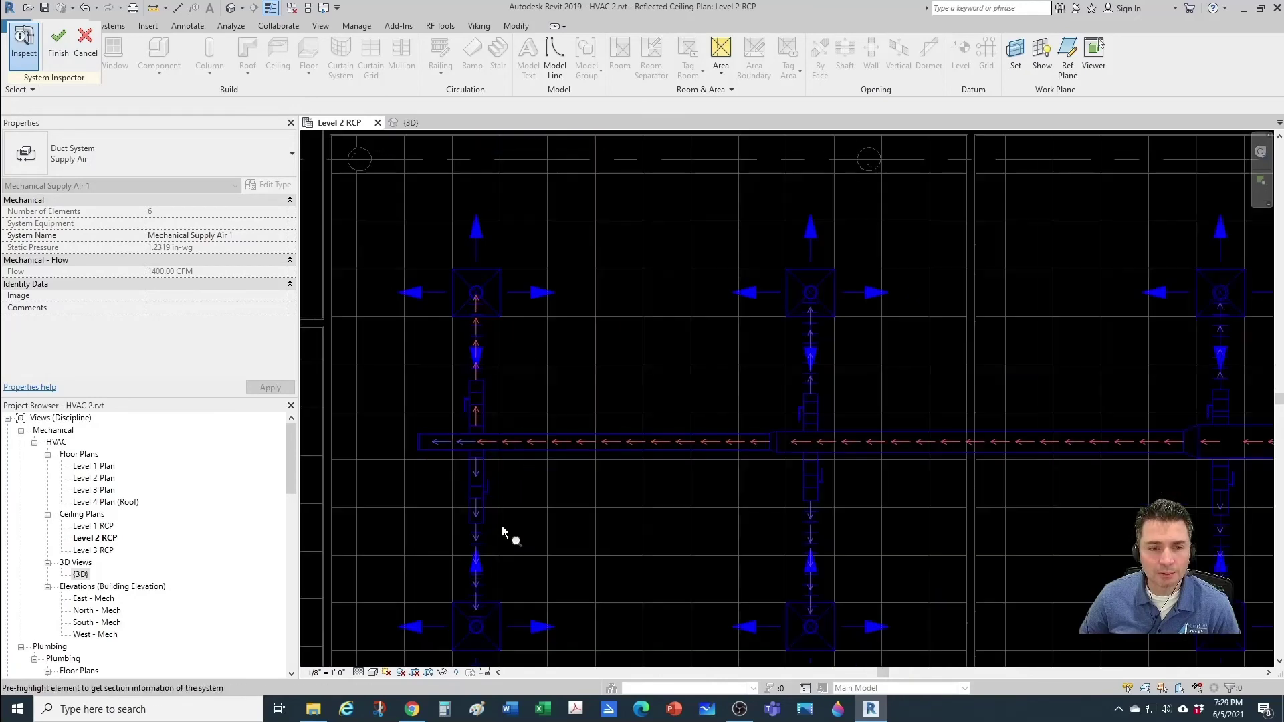
pyautogui.scroll(5, 602, 439)
pyautogui.moveTo(631, 431)
pyautogui.scroll(2, 631, 430)
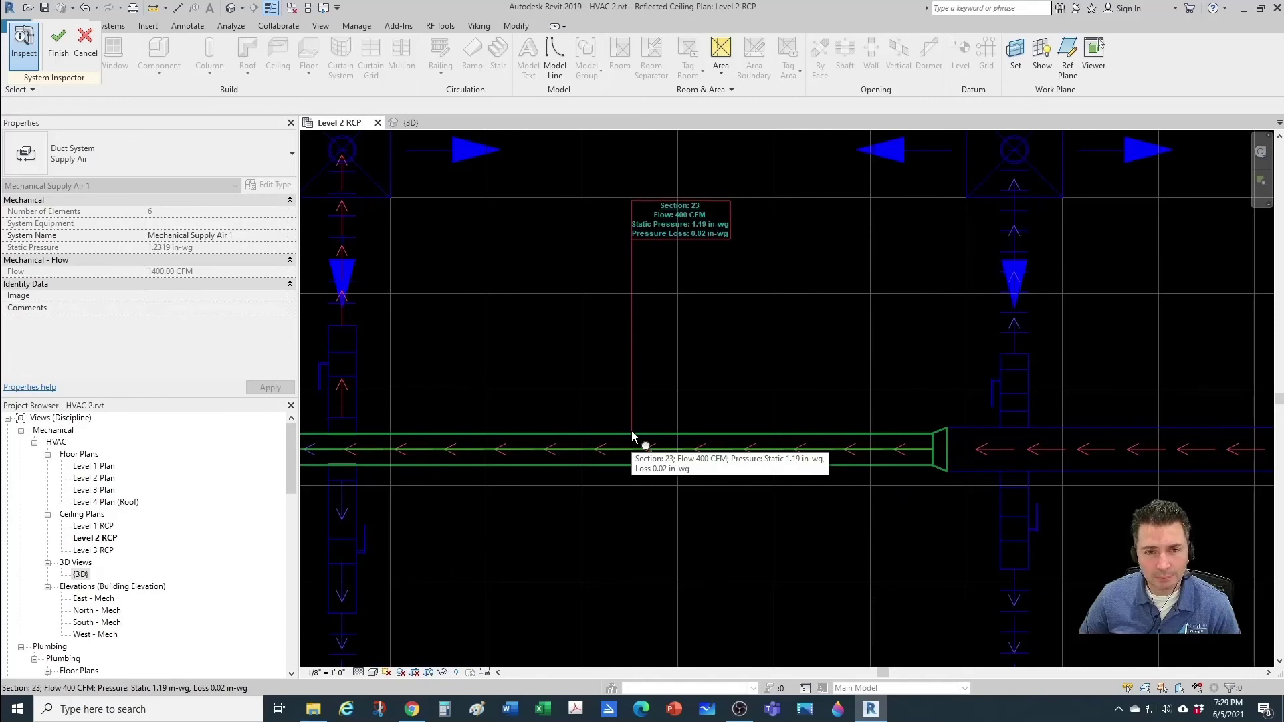
pyautogui.scroll(-3, 632, 431)
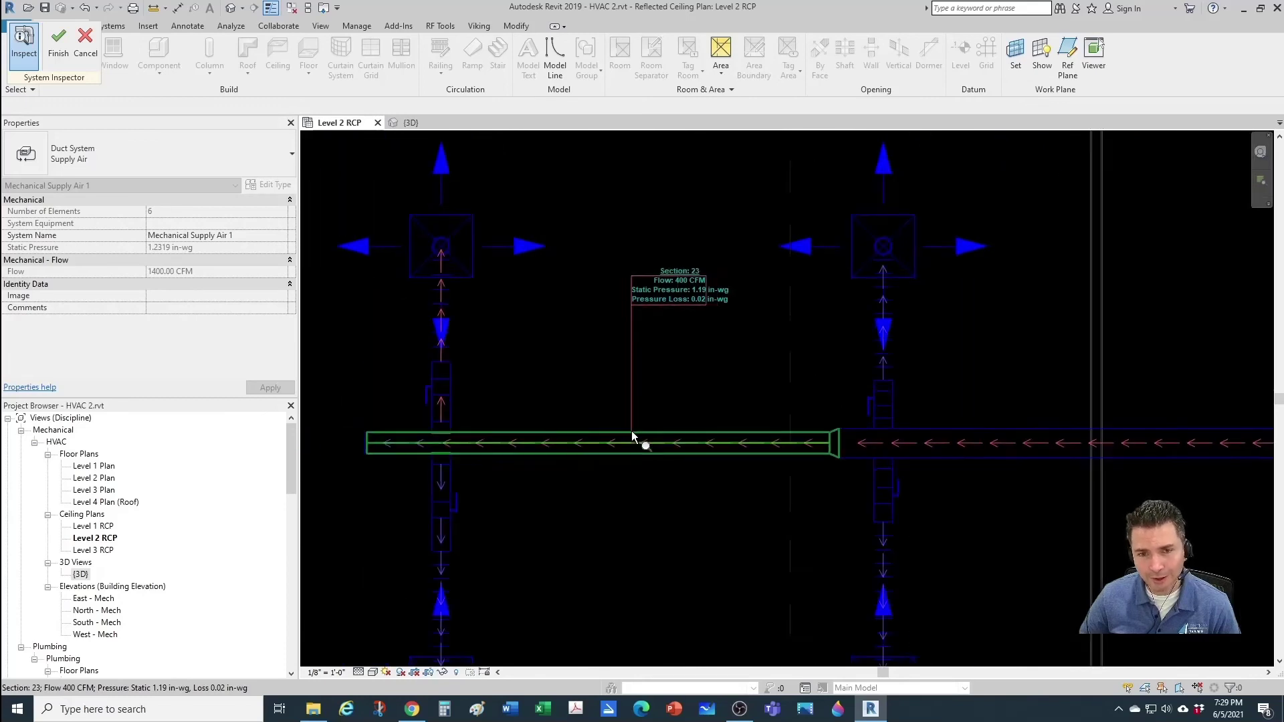
pyautogui.scroll(2, 632, 431)
# Move along the trunk to the 1400 CFM section at 1.2319 in-wg static pressure.
pyautogui.moveTo(631, 431)
pyautogui.mouseDown(button='middle')
pyautogui.moveTo(570, 444)
pyautogui.moveTo(627, 421)
pyautogui.mouseUp(button='middle')
pyautogui.scroll(3, 642, 423)
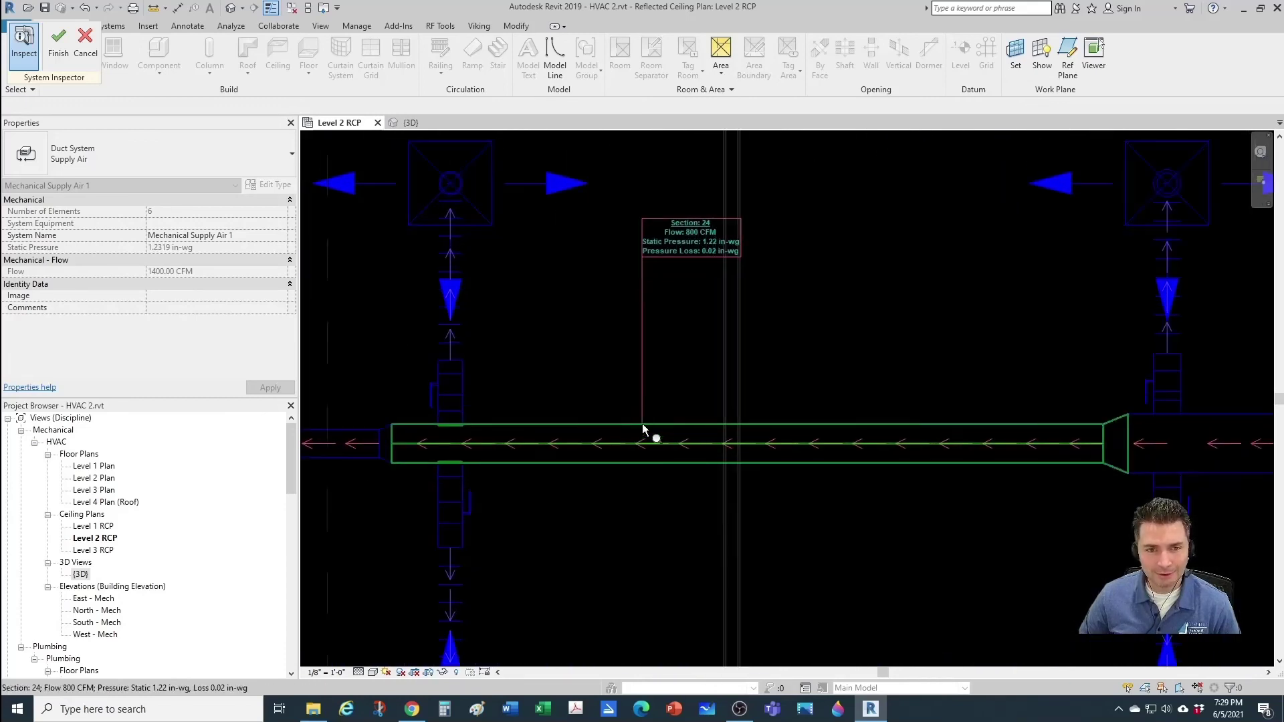
pyautogui.scroll(-1, 653, 434)
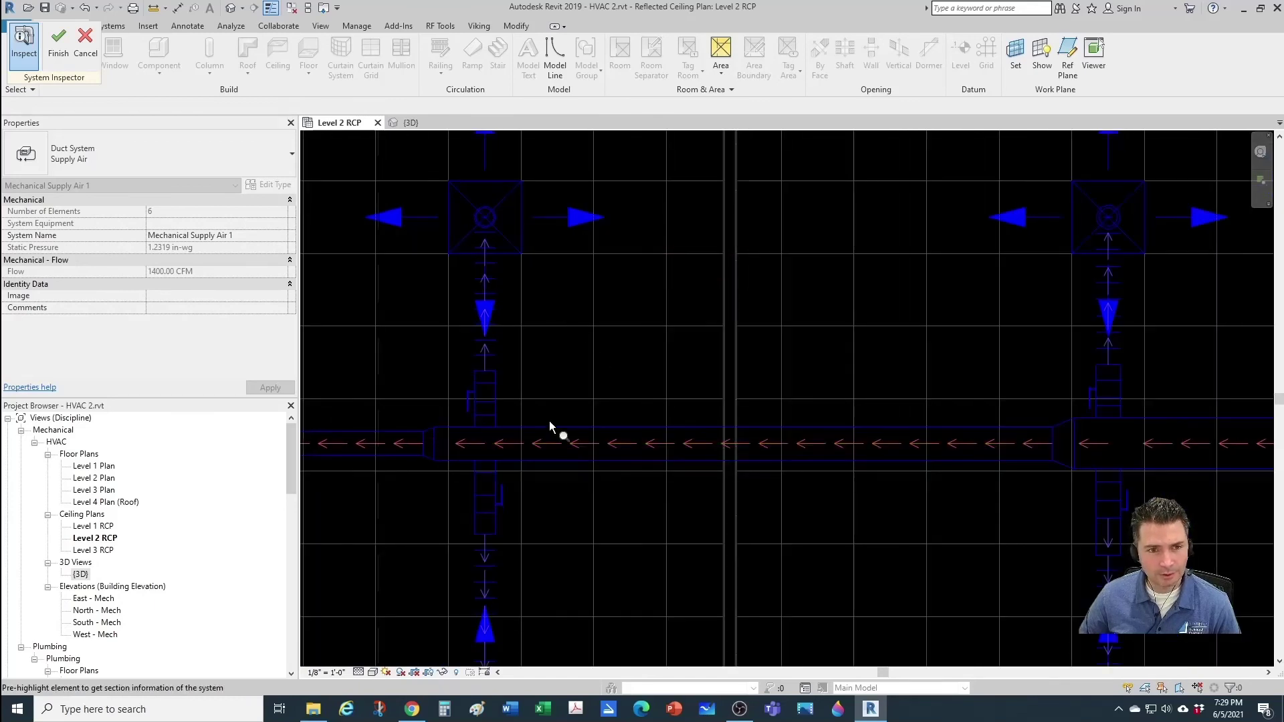
pyautogui.scroll(-1, 926, 424)
pyautogui.moveTo(925, 424); pyautogui.dragTo(829, 416, button='middle')
pyautogui.scroll(2, 882, 418)
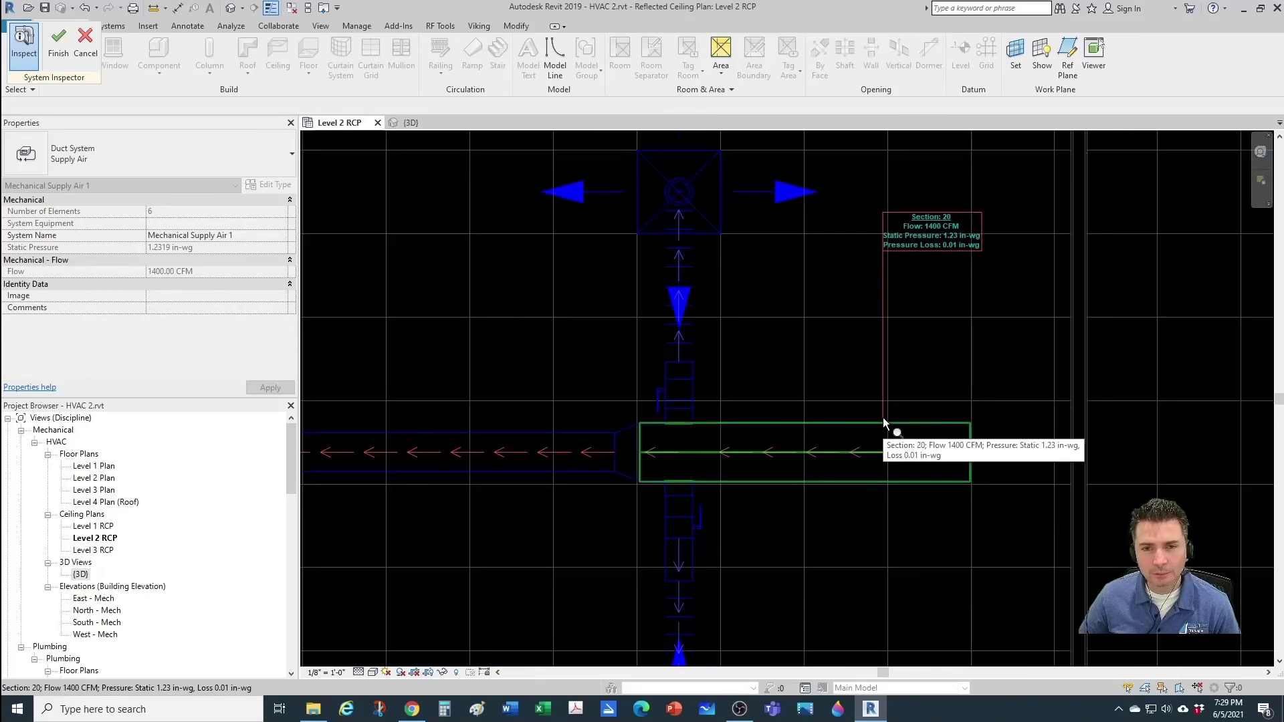
pyautogui.scroll(-3, 883, 419)
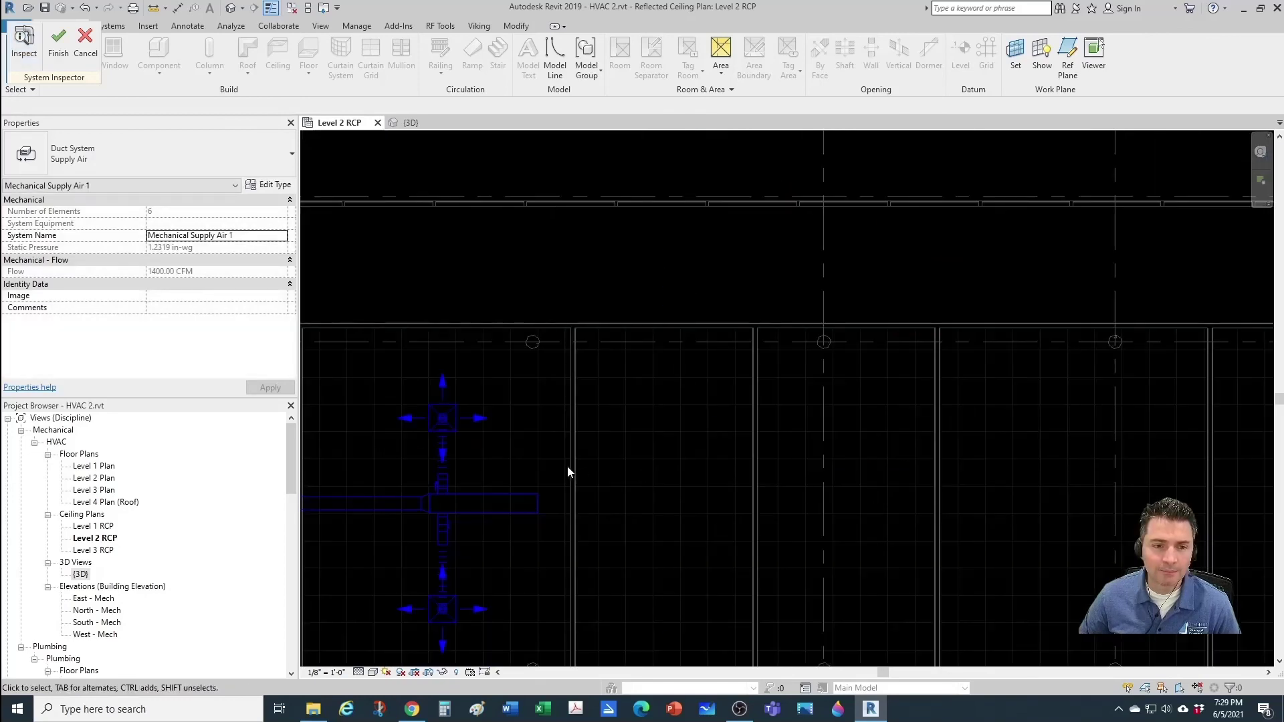
pyautogui.scroll(1, 563, 467)
pyautogui.moveTo(539, 497); pyautogui.dragTo(609, 491, button='middle')
pyautogui.scroll(-1, 610, 491)
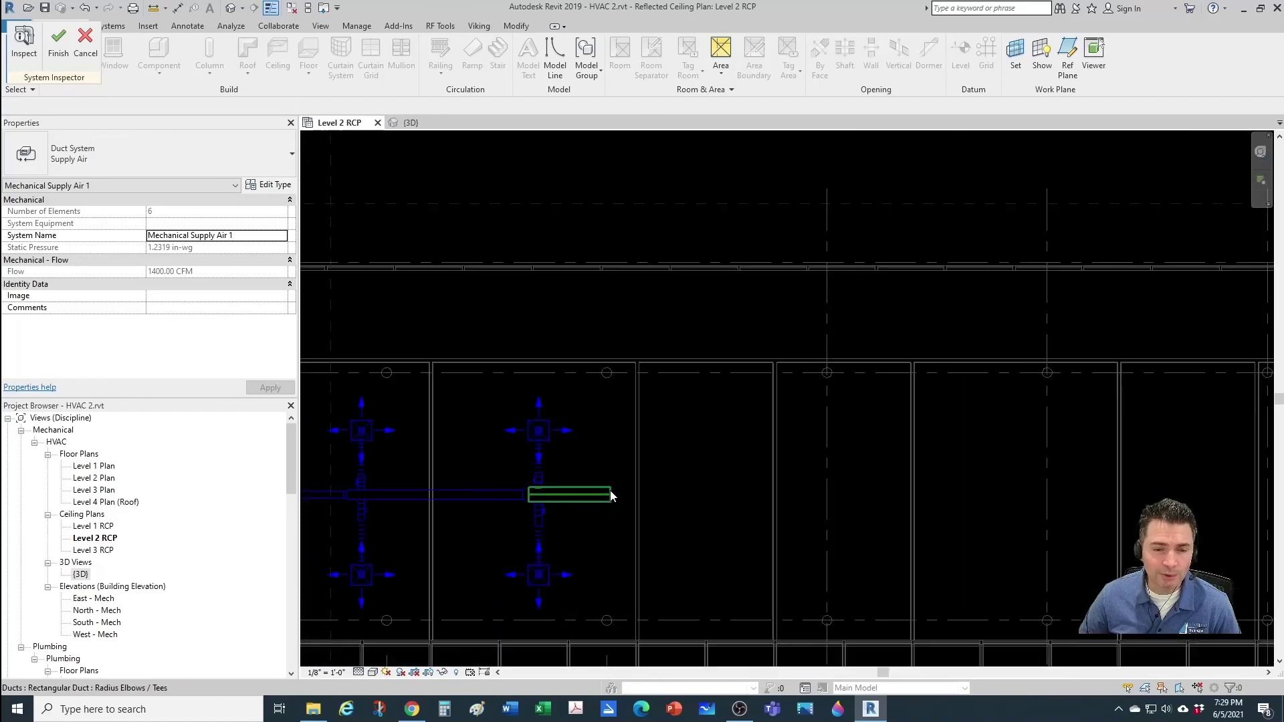